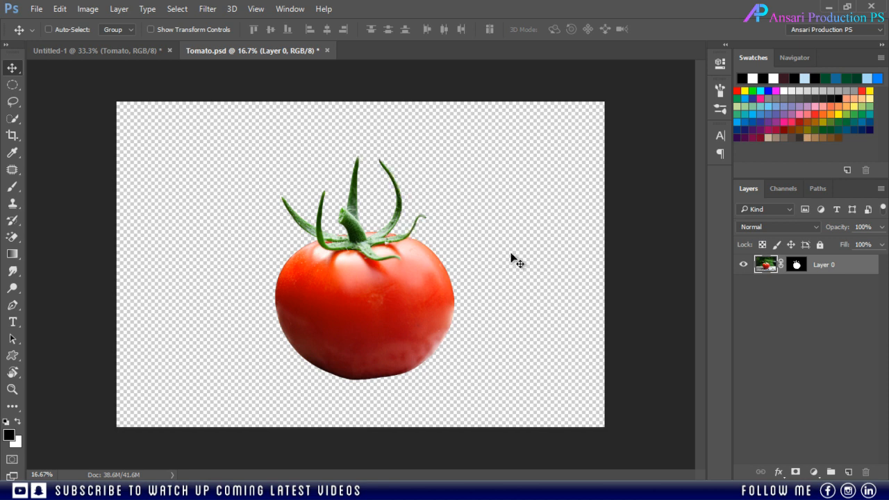
# - Check the Tomato layer in the Untitled-1 document, and close the Tomato.psd document
pyautogui.click(146, 48)
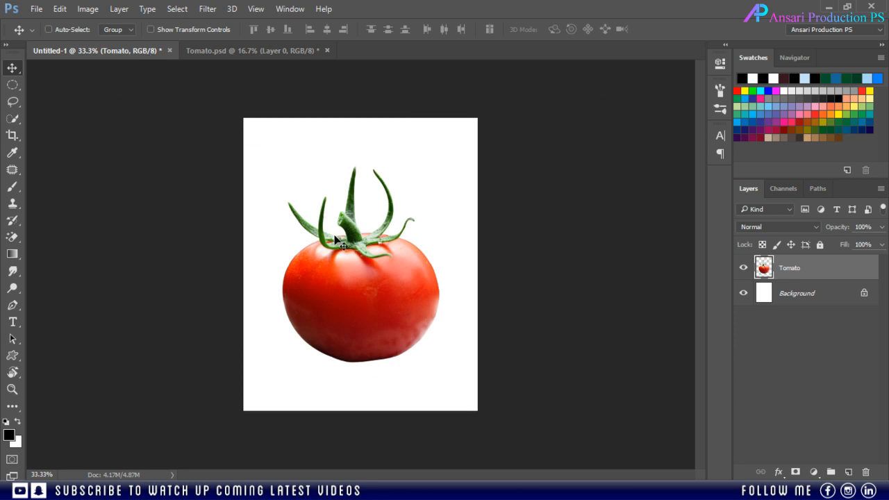
pyautogui.click(741, 268)
pyautogui.click(742, 268)
pyautogui.click(276, 53)
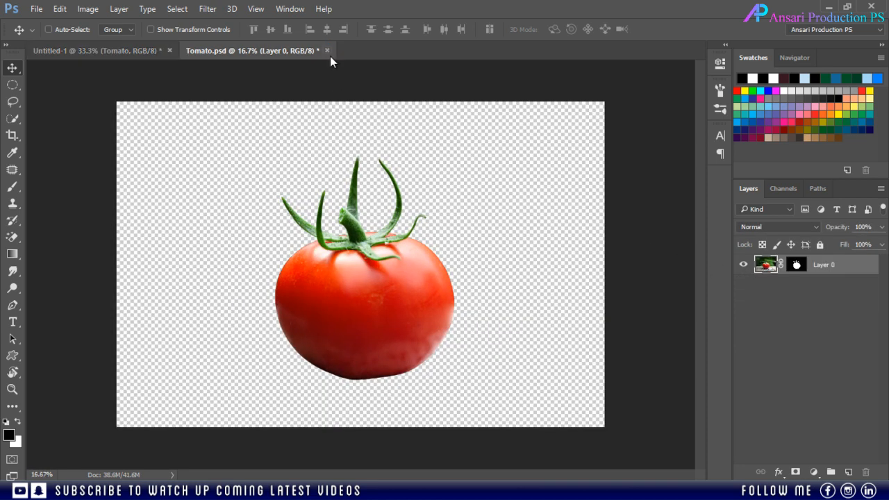
pyautogui.click(327, 51)
pyautogui.click(445, 195)
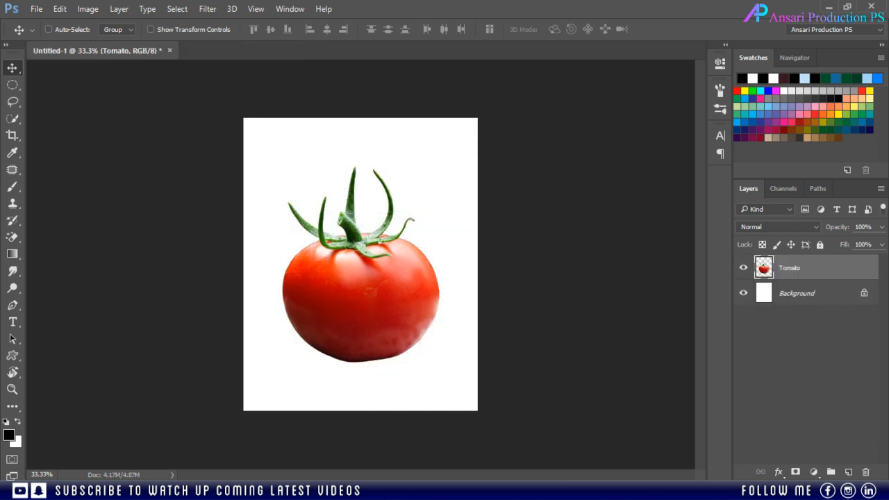
# - Convert the Tomato layer to a Smart Object and open the Camera Raw Filter for it
pyautogui.rightClick(814, 270)
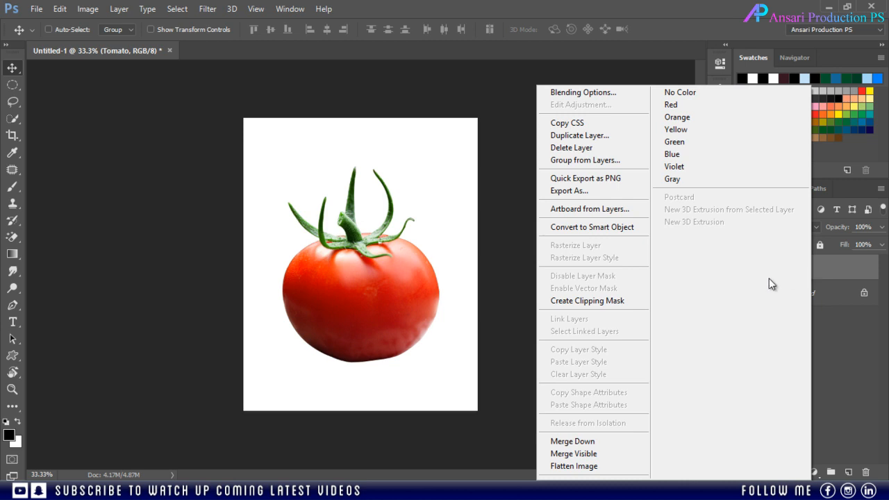
pyautogui.click(604, 227)
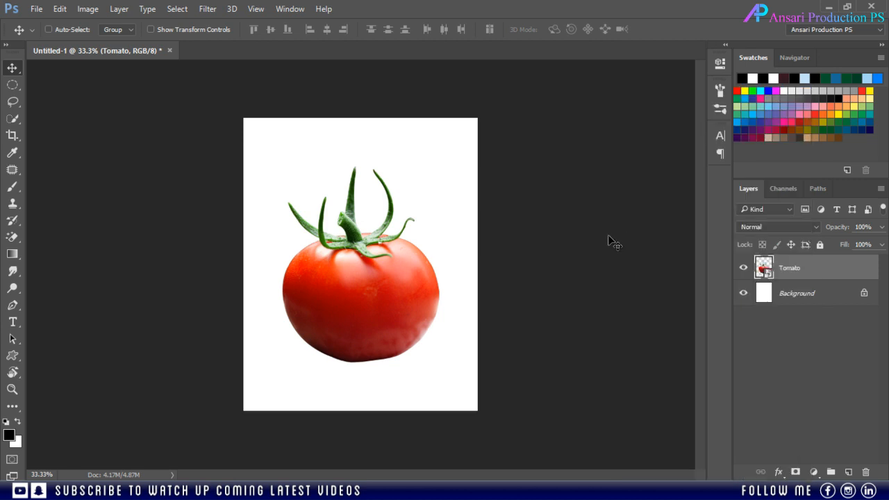
pyautogui.click(205, 10)
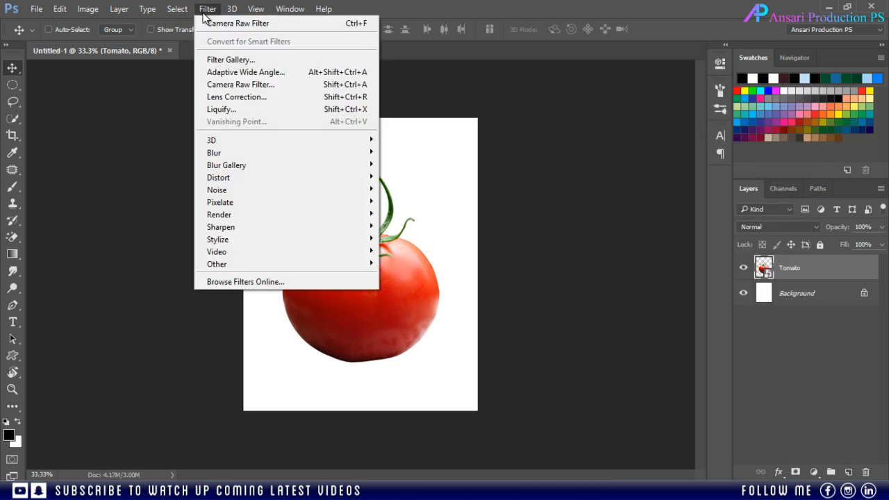
pyautogui.click(220, 85)
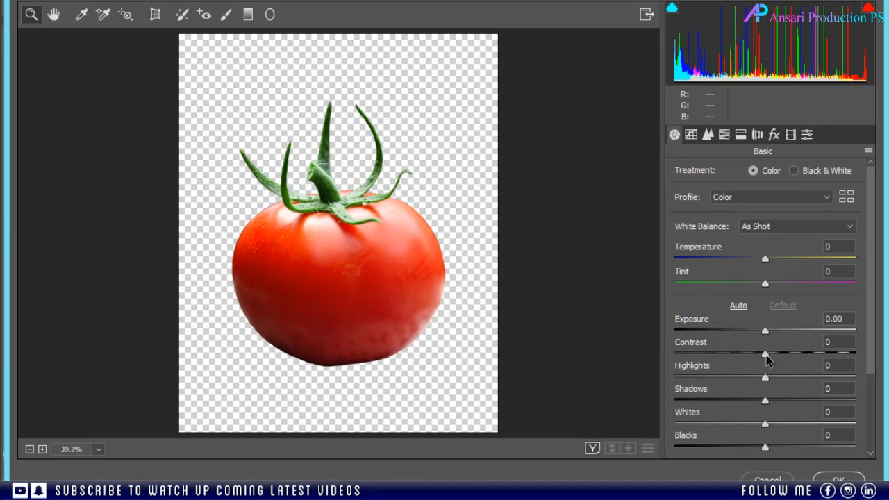
# - Apply Camera Raw adjustments to the tomato: Exposure -0.05, Contrast +10, Highlights -70, Clarity +10 and Vibrance +2
pyautogui.moveTo(765, 329); pyautogui.dragTo(776, 356)
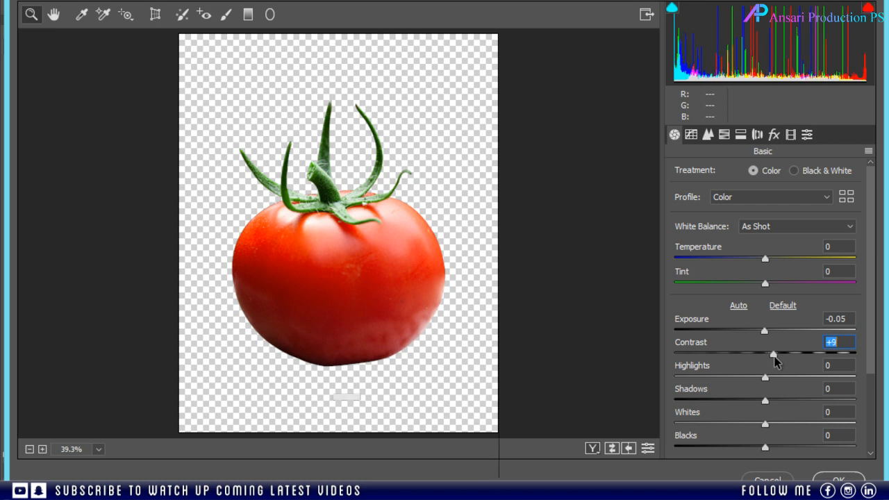
pyautogui.scroll(-3, 761, 278)
pyautogui.moveTo(757, 270); pyautogui.dragTo(703, 274)
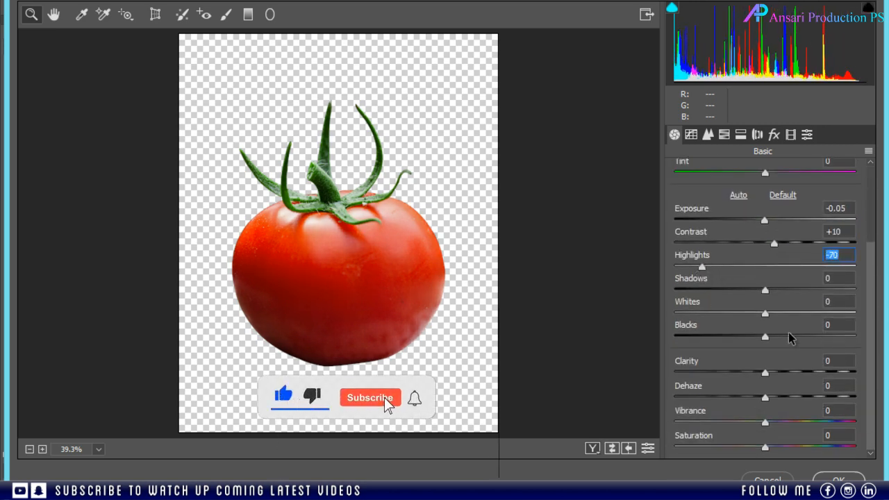
pyautogui.moveTo(764, 373); pyautogui.dragTo(773, 374)
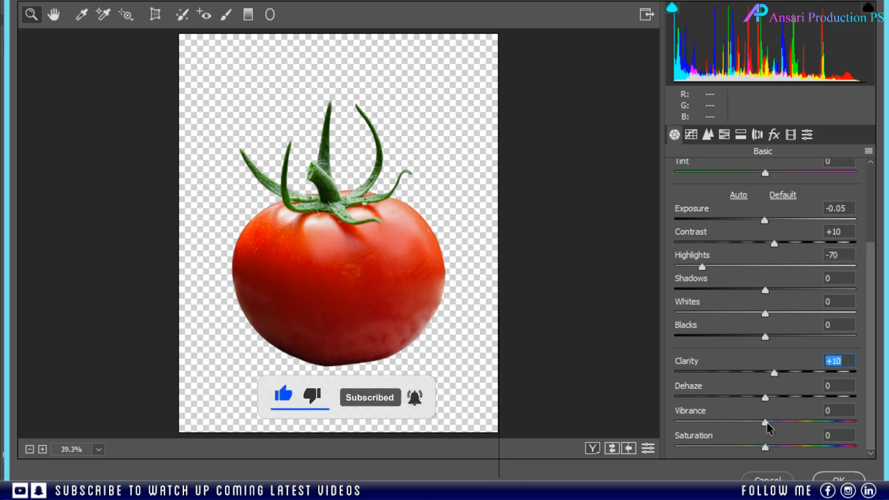
pyautogui.moveTo(765, 422)
pyautogui.mouseDown()
pyautogui.moveTo(754, 423)
pyautogui.moveTo(766, 423)
pyautogui.mouseUp()
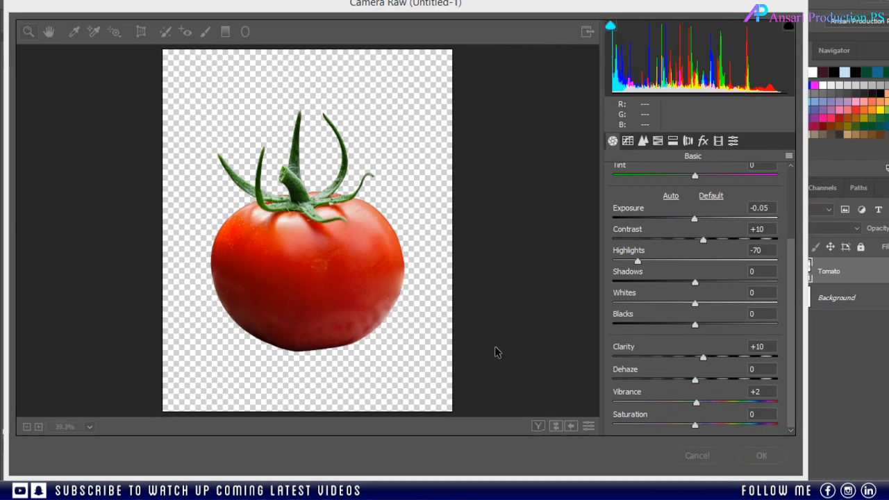
pyautogui.press('Return')
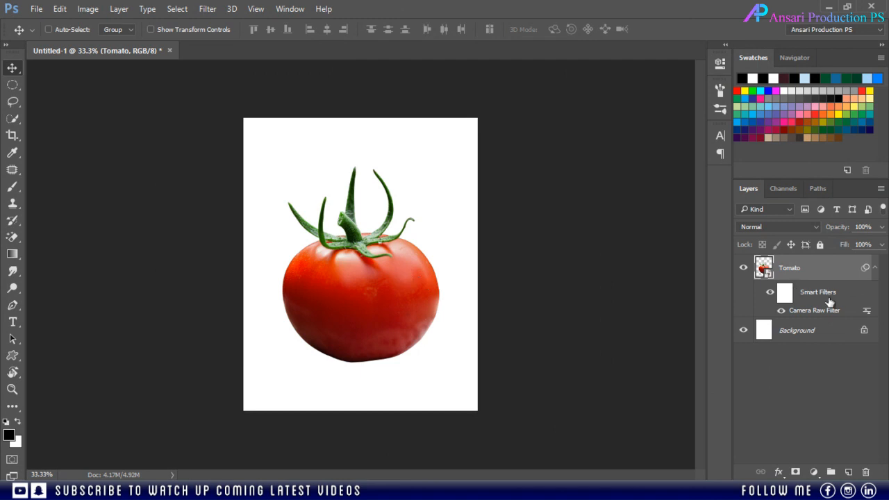
# - Compare the tomato with and without its smart filters, and collapse the layer's filter list
pyautogui.click(770, 292)
pyautogui.click(769, 293)
pyautogui.click(875, 268)
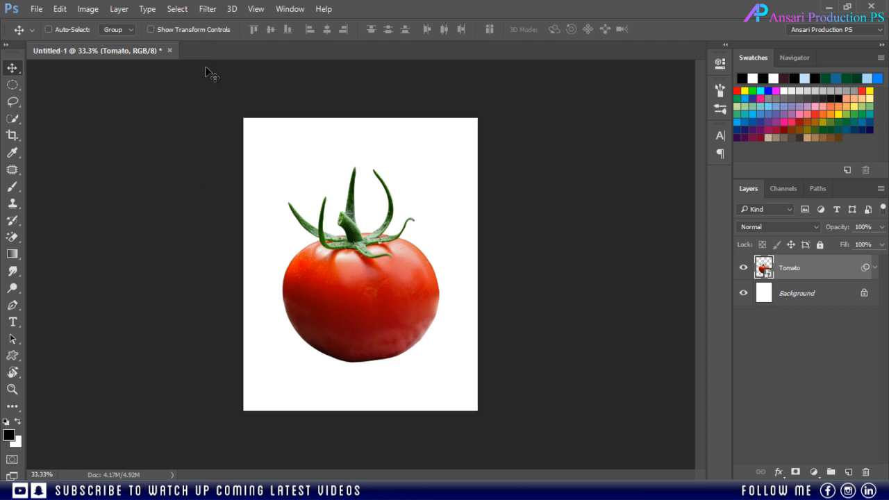
# - Show the rulers and place vertical guides along the left and right edges of the tomato
pyautogui.click(260, 9)
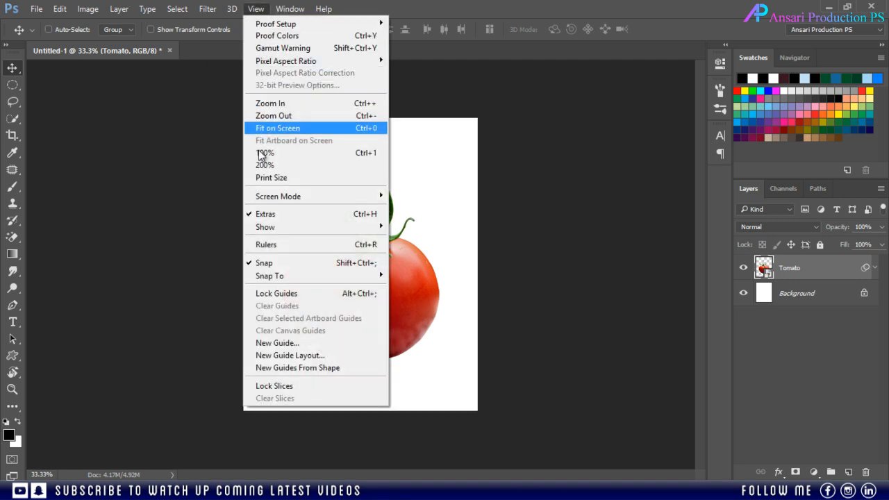
pyautogui.click(295, 246)
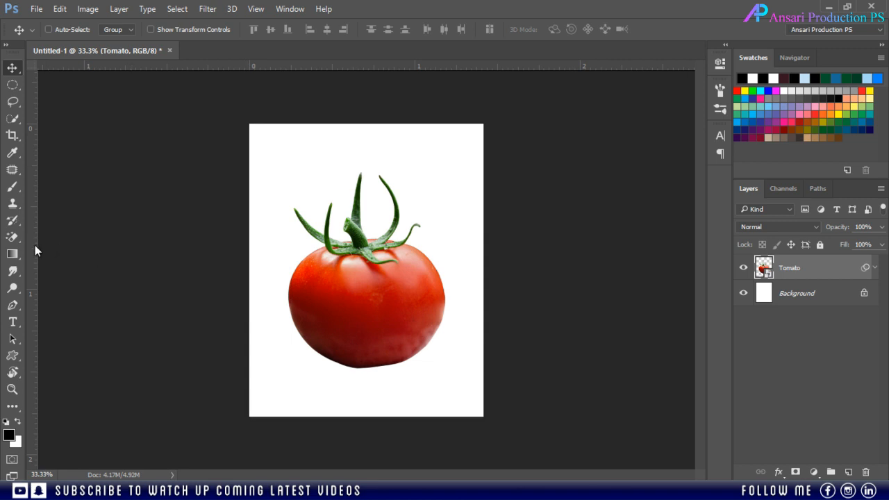
pyautogui.moveTo(31, 245); pyautogui.dragTo(287, 321)
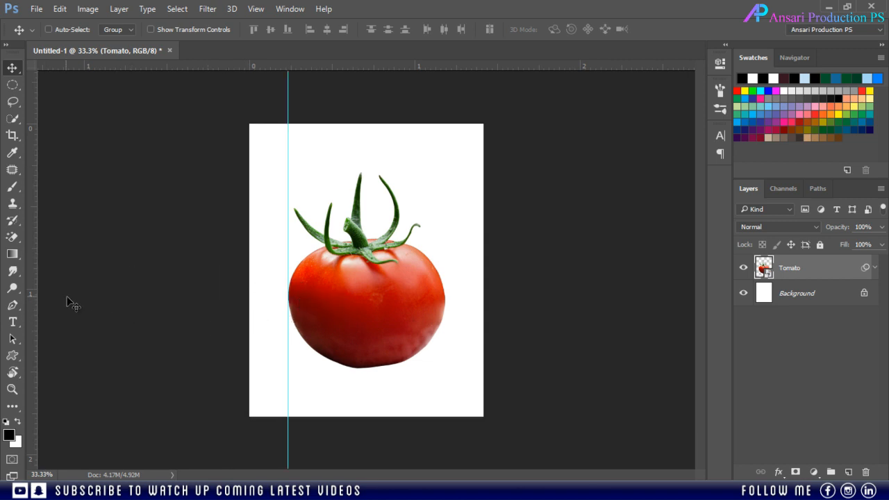
pyautogui.moveTo(34, 297); pyautogui.dragTo(444, 339)
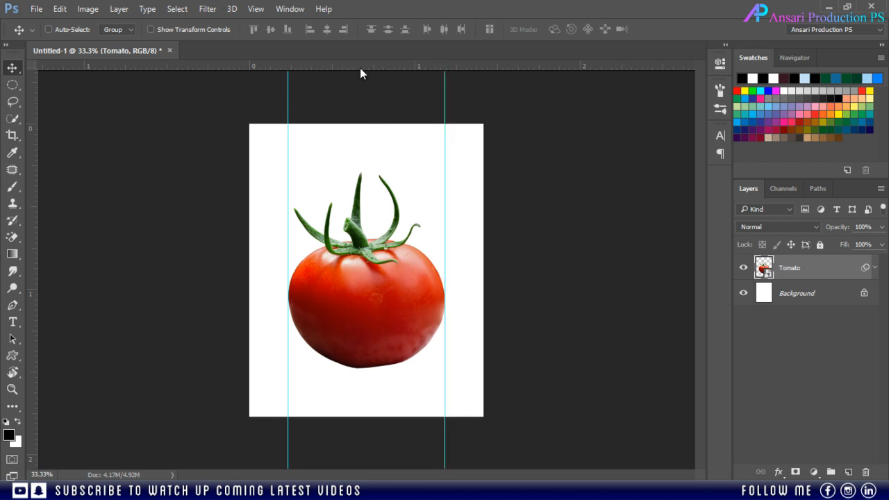
# - Place two horizontal guides across the middle of the tomato, with the lower one at about 1.00 in
pyautogui.moveTo(360, 67); pyautogui.dragTo(416, 275)
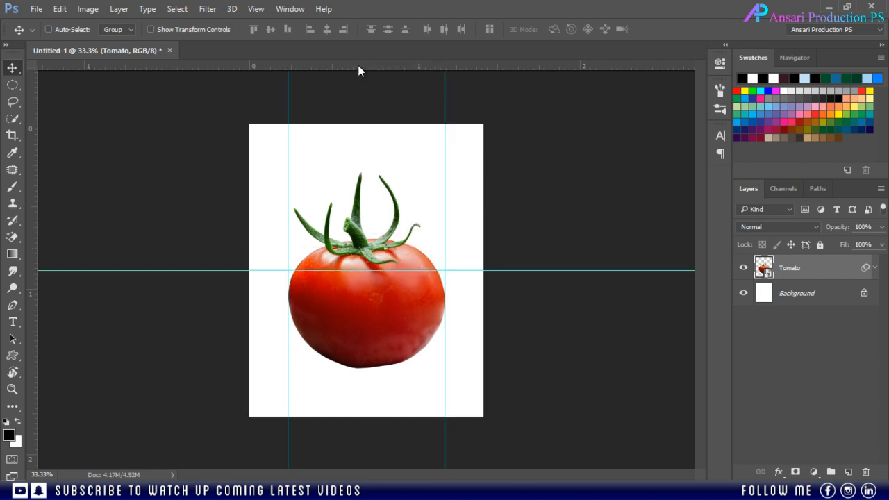
pyautogui.moveTo(359, 67); pyautogui.dragTo(400, 290)
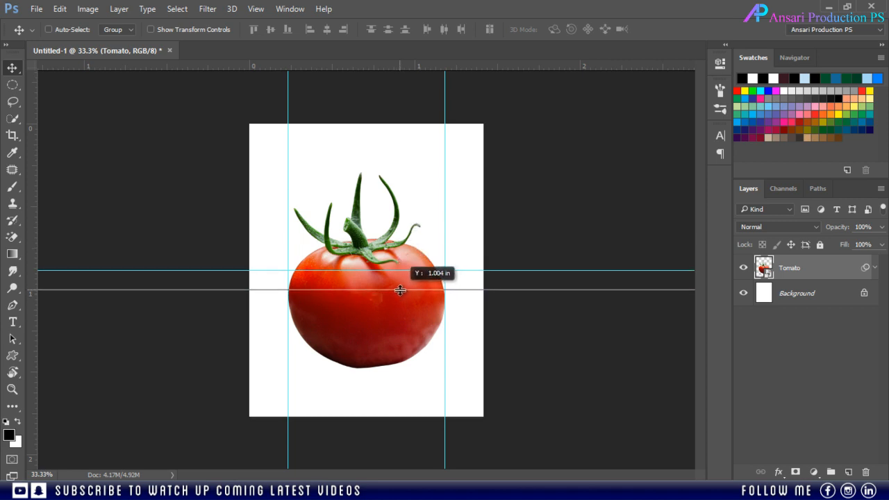
pyautogui.moveTo(400, 290); pyautogui.dragTo(400, 291)
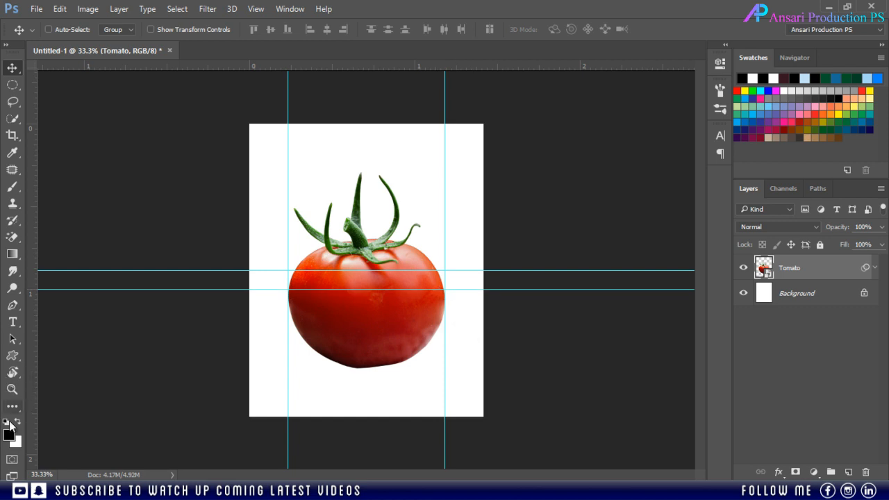
# - Add a new empty layer above the Tomato layer
pyautogui.click(12, 389)
pyautogui.click(431, 294)
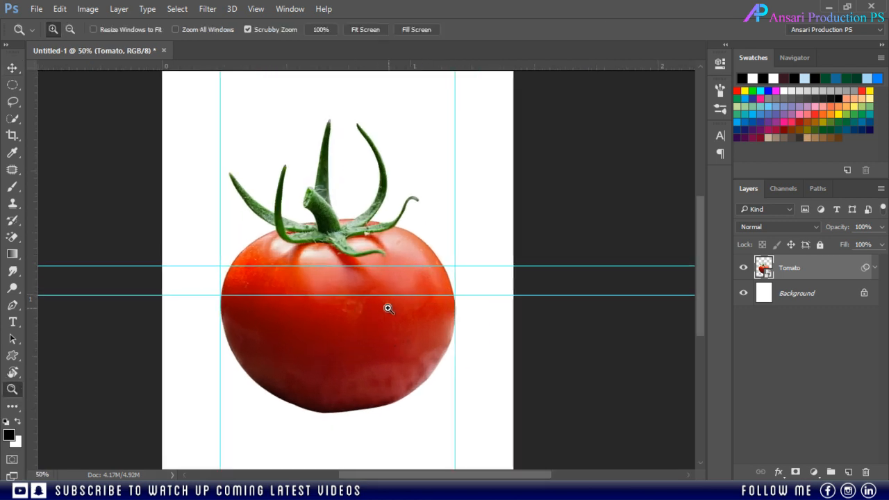
pyautogui.click(387, 307)
pyautogui.click(406, 317)
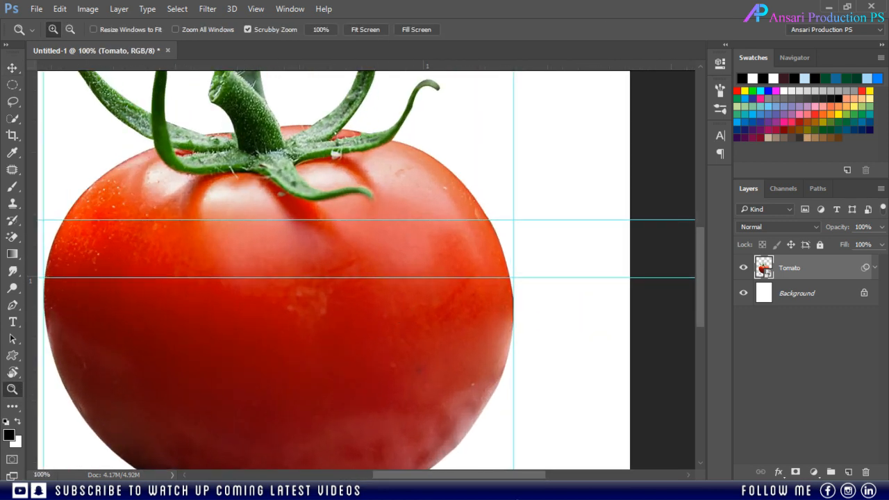
pyautogui.moveTo(506, 479); pyautogui.dragTo(484, 480)
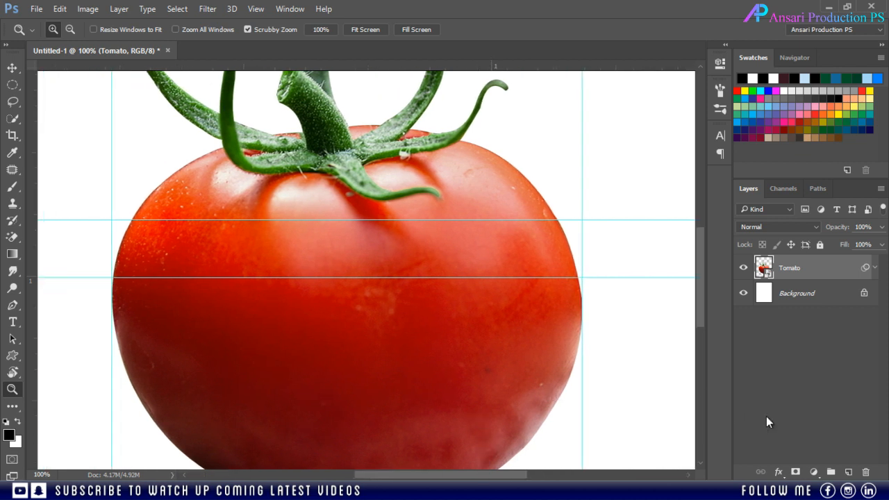
pyautogui.click(849, 472)
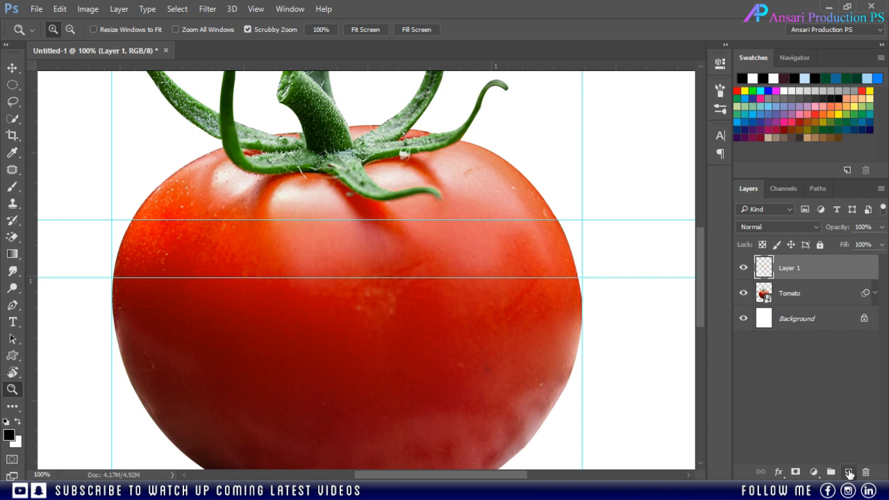
# - Draw a closed rectangular path with the Pen tool through the four outer guide intersections across the tomato
pyautogui.click(17, 310)
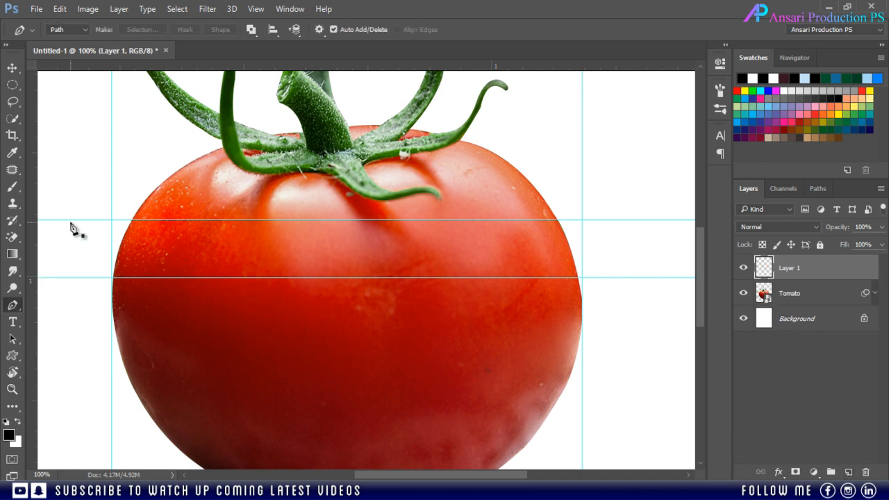
pyautogui.click(112, 221)
pyautogui.click(582, 221)
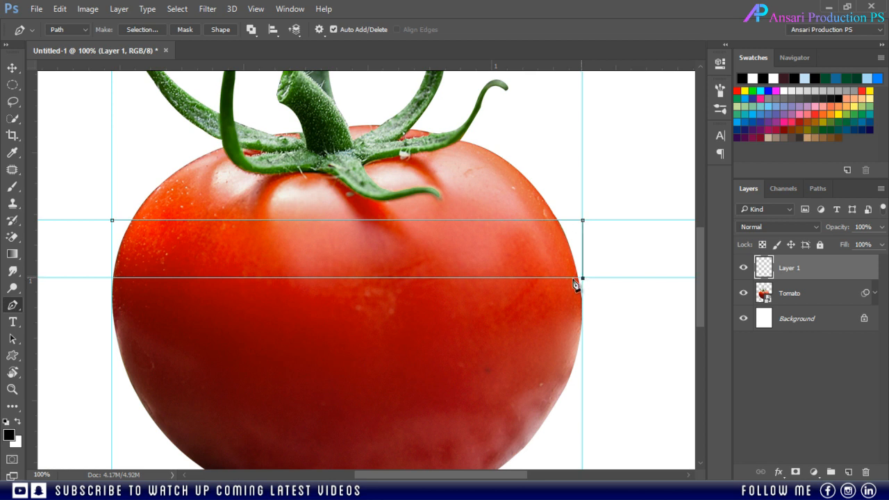
pyautogui.click(112, 279)
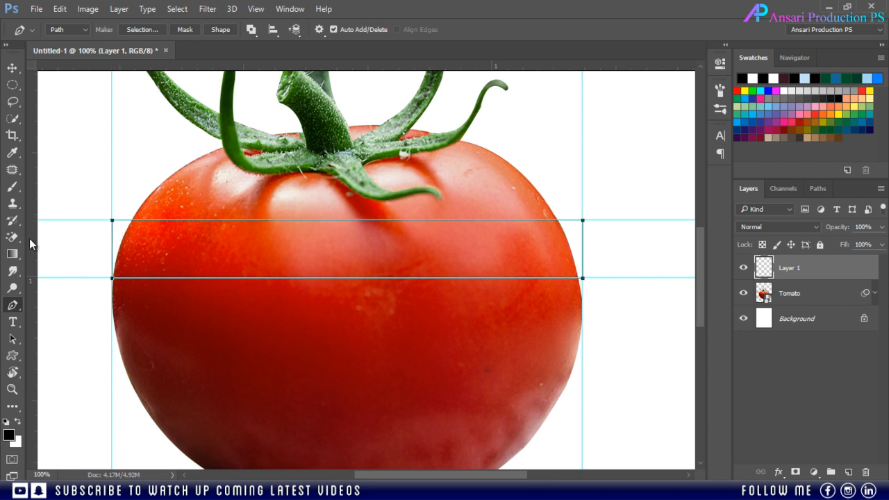
# - Place a vertical guide through the tomato's centre at about 0.71 in and add anchor points where it crosses the path's long edges
pyautogui.moveTo(29, 239); pyautogui.dragTo(350, 306)
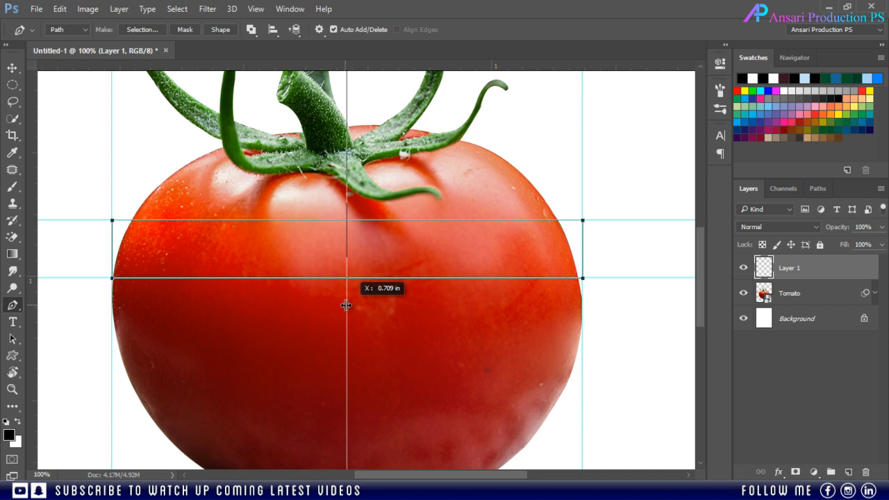
pyautogui.moveTo(345, 305); pyautogui.dragTo(346, 305)
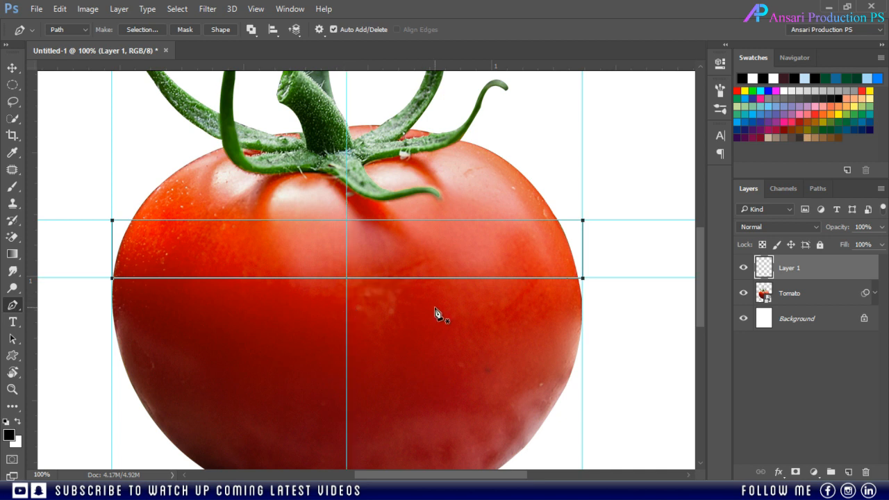
pyautogui.click(346, 221)
pyautogui.click(348, 279)
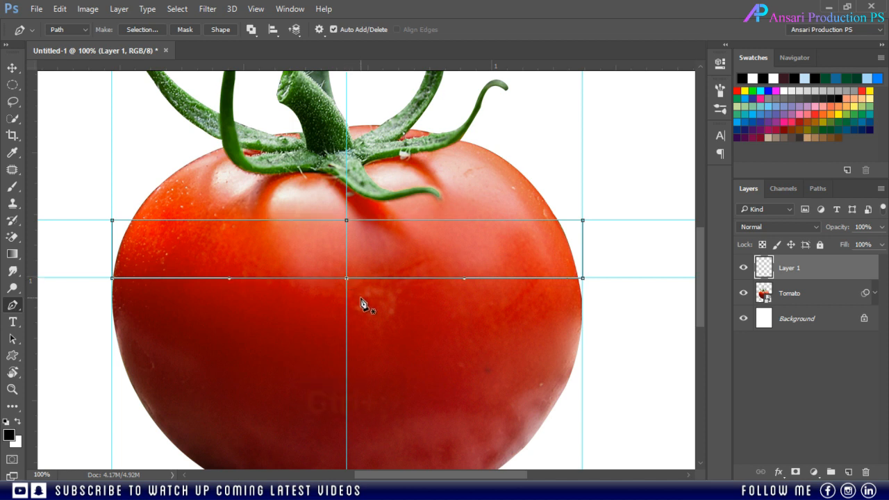
# - Hide the guides and move both middle anchor points down together so the path's long edges curve around the tomato
pyautogui.hotkey('ctrl', ';')
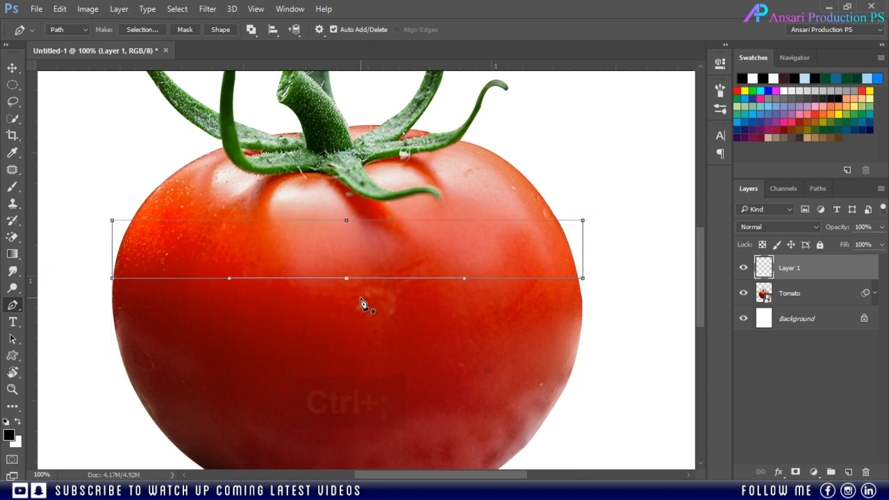
pyautogui.keyDown('ctrl'); pyautogui.click(346, 221); pyautogui.keyUp('ctrl')
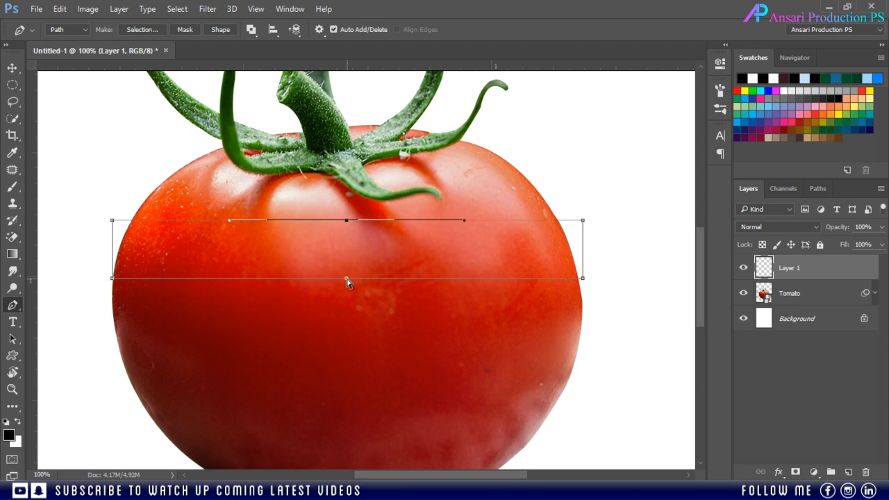
pyautogui.keyDown('ctrl'); pyautogui.click(347, 279); pyautogui.keyUp('ctrl')
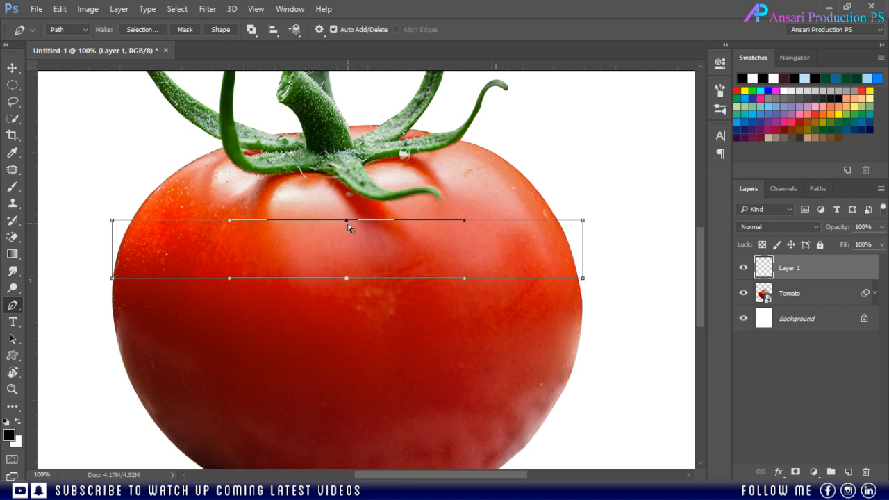
pyautogui.moveTo(346, 221); pyautogui.dragTo(346, 243)
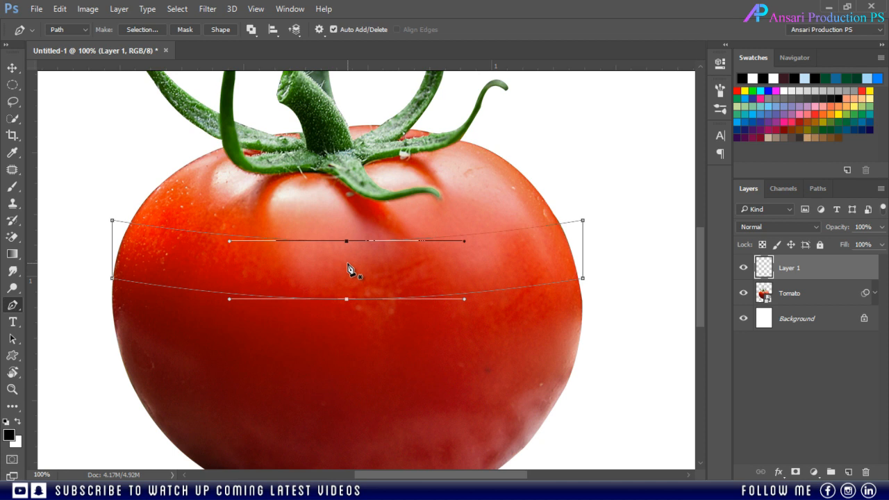
# - Convert the curved band path into a new anti-aliased selection with a feather radius of 0 pixels
pyautogui.rightClick(349, 270)
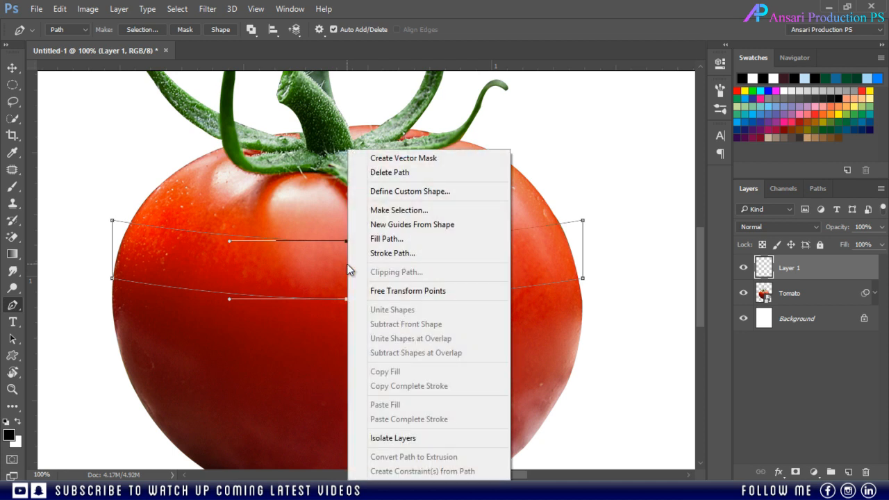
pyautogui.click(412, 212)
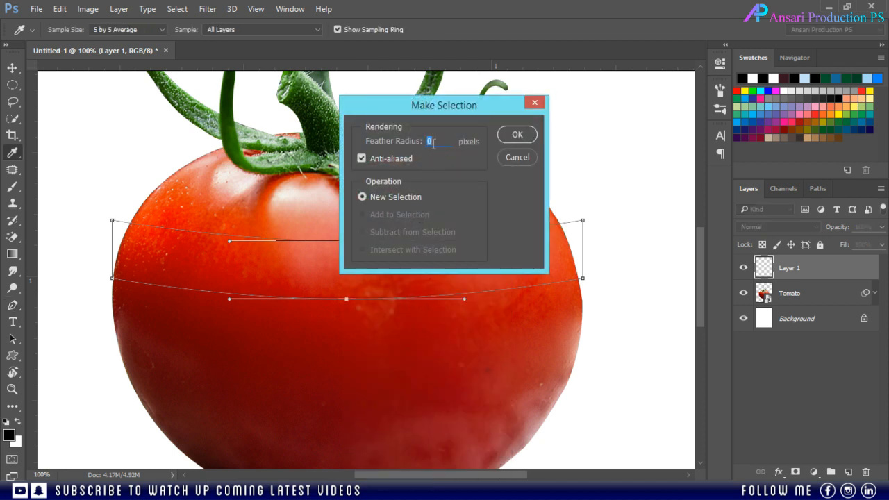
pyautogui.moveTo(435, 141); pyautogui.dragTo(386, 145)
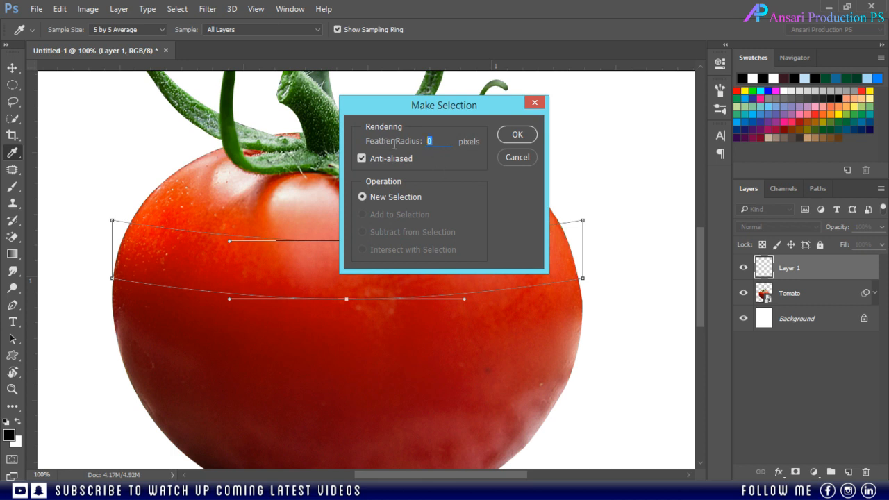
pyautogui.click(517, 136)
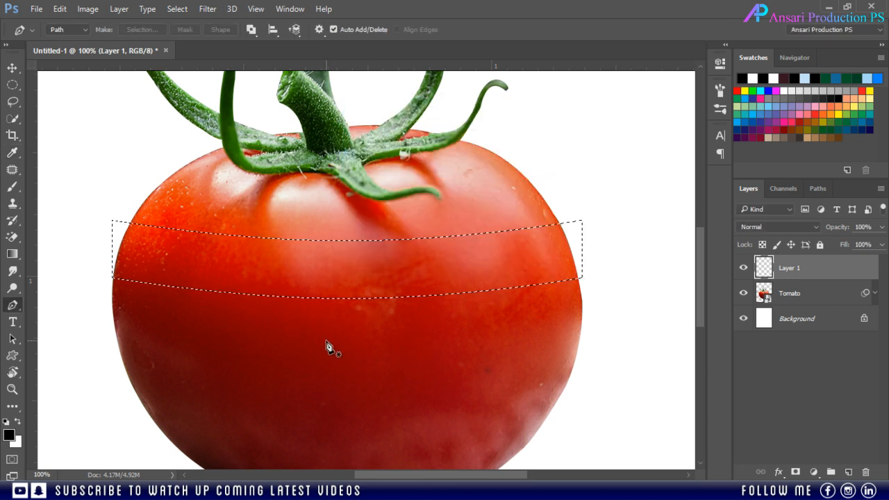
# - Fill the selected band with white on Layer 1, deselect it, and move the band up toward the tomato's stem
pyautogui.click(16, 423)
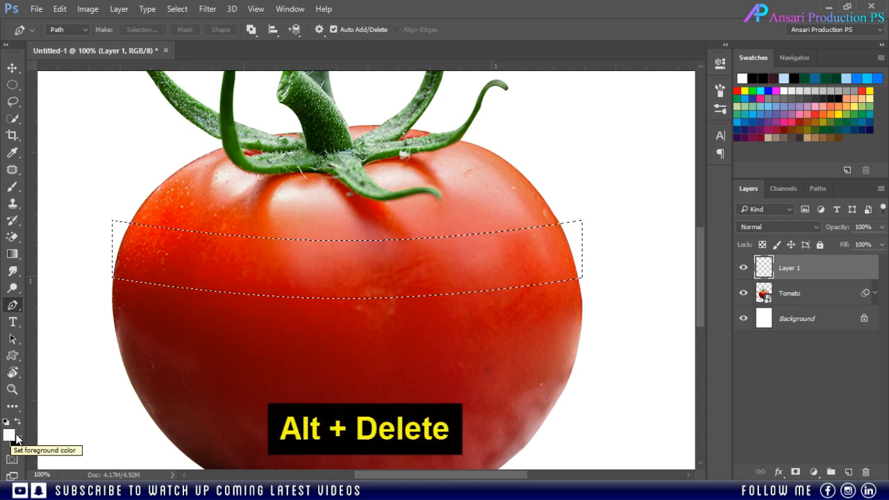
pyautogui.hotkey('alt', 'Delete')
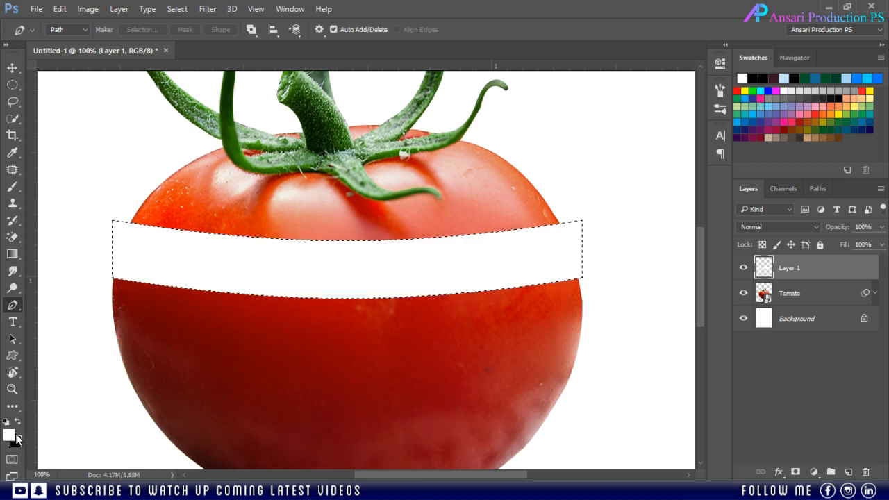
pyautogui.hotkey('ctrl', 'd')
pyautogui.press('v')
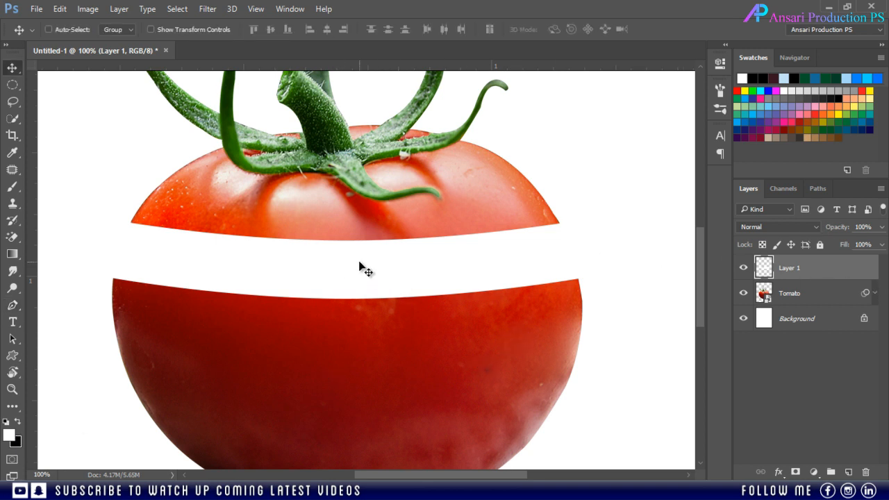
pyautogui.moveTo(361, 278); pyautogui.dragTo(362, 244)
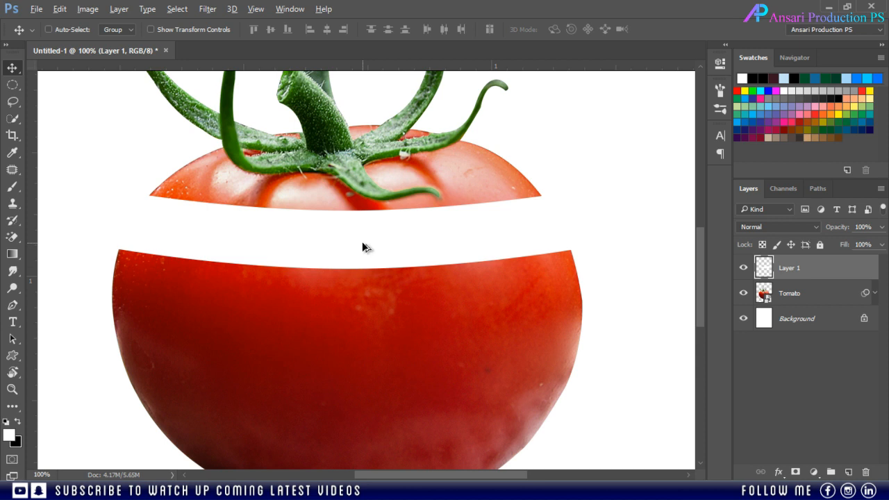
# - Duplicate the white band directly below the original and nudge the copy up until the two bands meet
pyautogui.moveTo(362, 242); pyautogui.dragTo(356, 307)
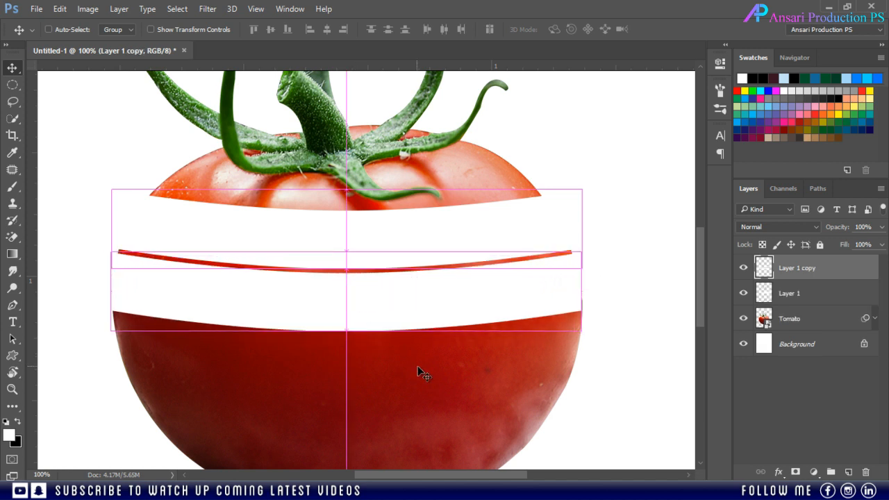
pyautogui.press('Up')
pyautogui.press('Up')
pyautogui.press('Up')
pyautogui.press('Up')
pyautogui.press('Up')
pyautogui.press('Up')
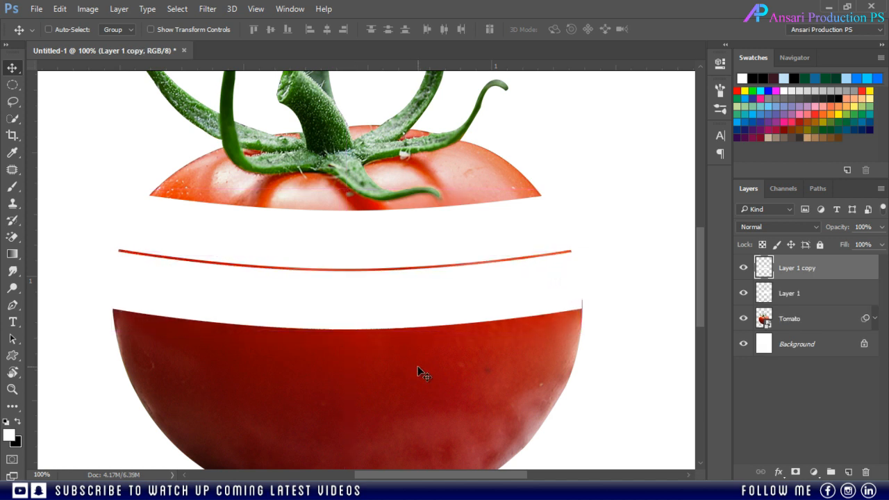
pyautogui.press('Up')
pyautogui.press('Up')
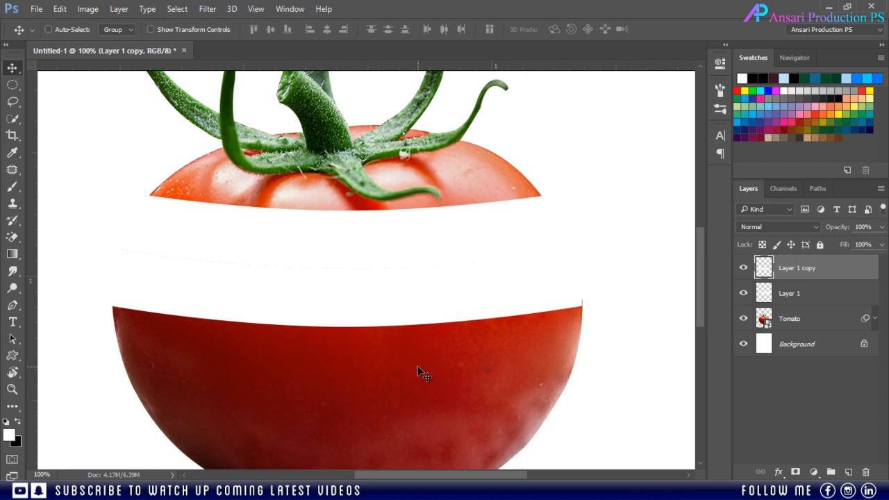
# - Duplicate the second white band further down the tomato and nudge this copy up until it meets the band above
pyautogui.moveTo(377, 317); pyautogui.dragTo(375, 387)
pyautogui.press('Up')
pyautogui.press('Up')
pyautogui.press('Up')
pyautogui.press('Up')
pyautogui.press('Up')
pyautogui.press('Up')
pyautogui.press('Up')
pyautogui.press('Up')
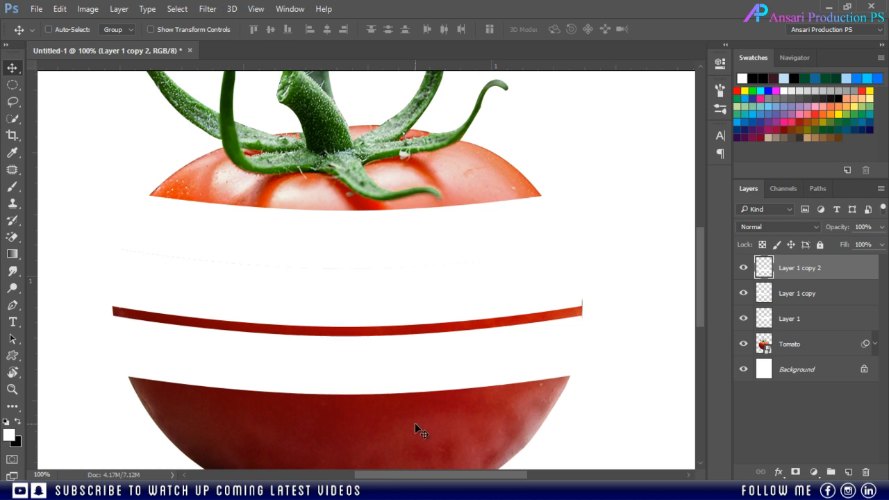
pyautogui.press('Up')
pyautogui.press('Up')
pyautogui.press('Up')
pyautogui.press('Up')
pyautogui.press('Up')
pyautogui.press('Up')
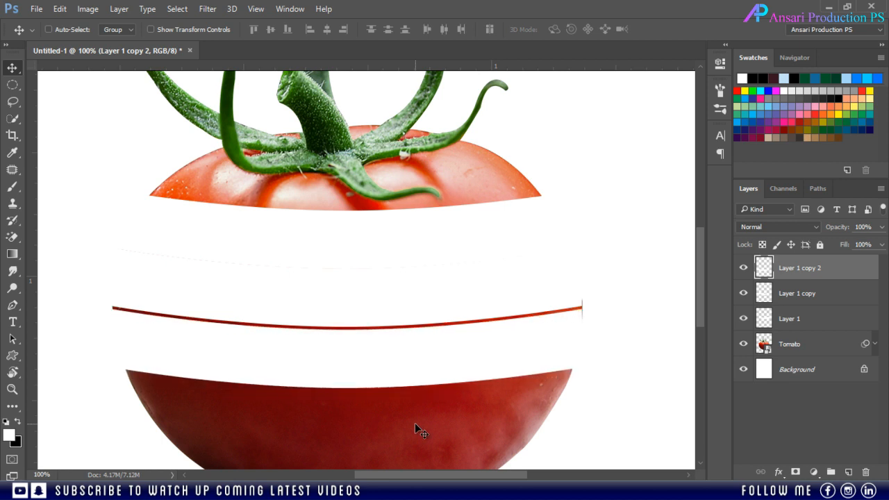
pyautogui.press('Up')
pyautogui.press('Up')
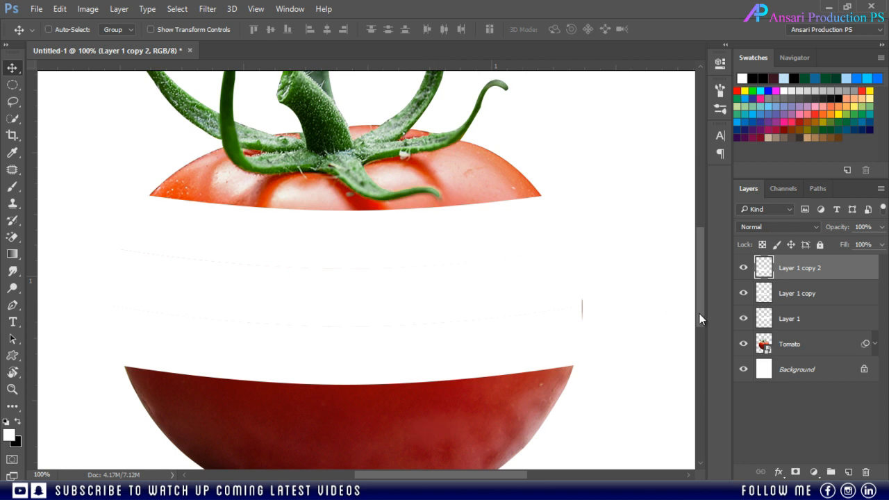
# - Identify Layer 1 copy by toggling its visibility and move its band down directly below the Layer 1 copy 2 band
pyautogui.moveTo(699, 316); pyautogui.dragTo(698, 334)
pyautogui.click(743, 294)
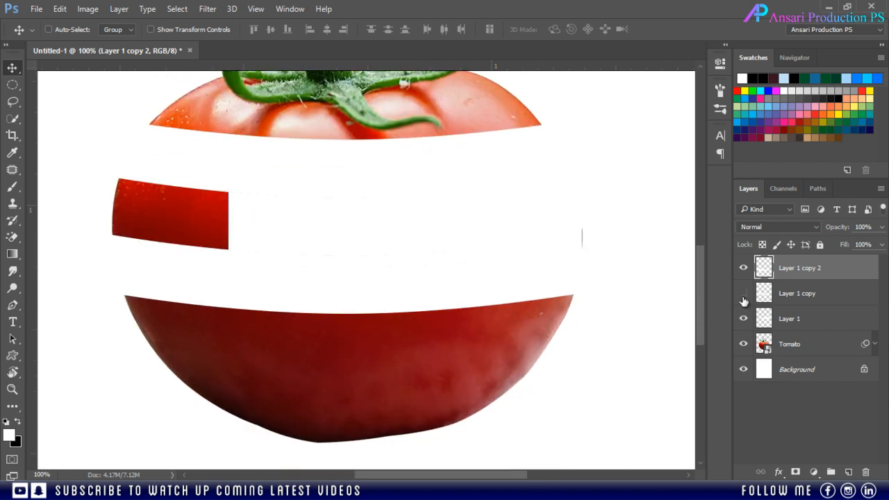
pyautogui.click(743, 295)
pyautogui.click(809, 297)
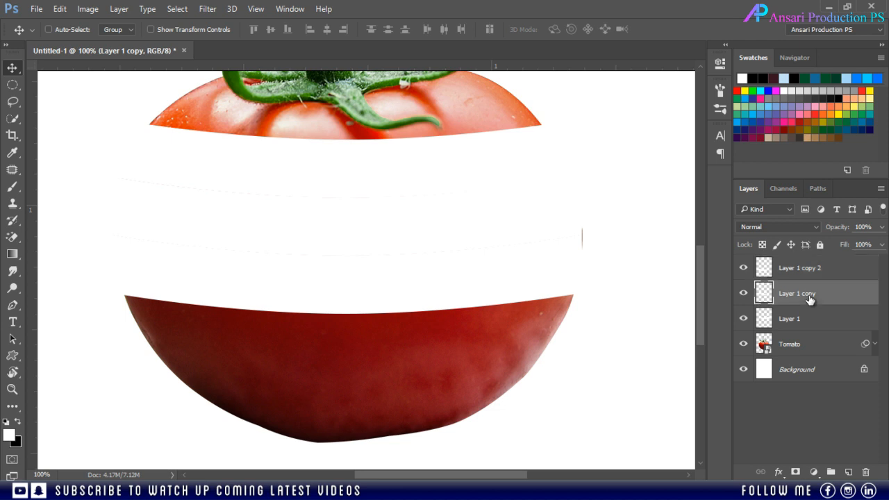
pyautogui.moveTo(395, 239); pyautogui.dragTo(400, 354)
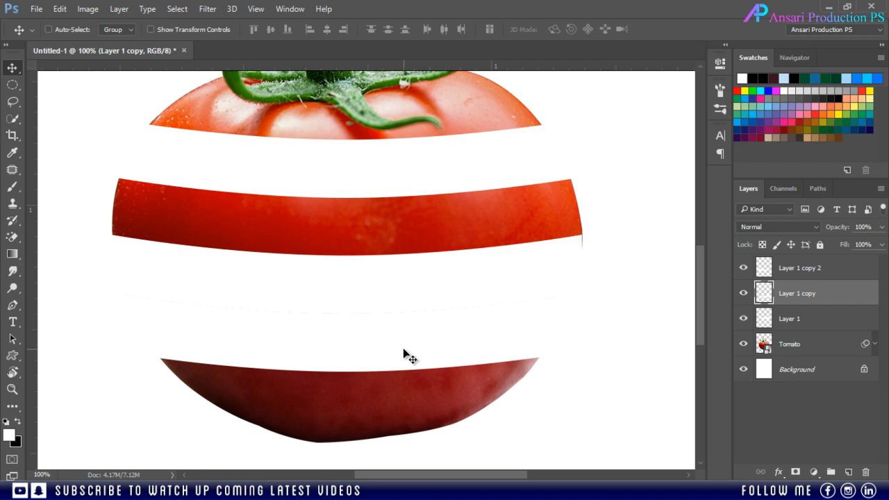
# - Duplicate the Layer 1 copy band near the tomato's base and nudge the duplicate up against the band above
pyautogui.moveTo(414, 353); pyautogui.dragTo(394, 418)
pyautogui.press('Up')
pyautogui.press('Up')
pyautogui.press('Up')
pyautogui.press('Up')
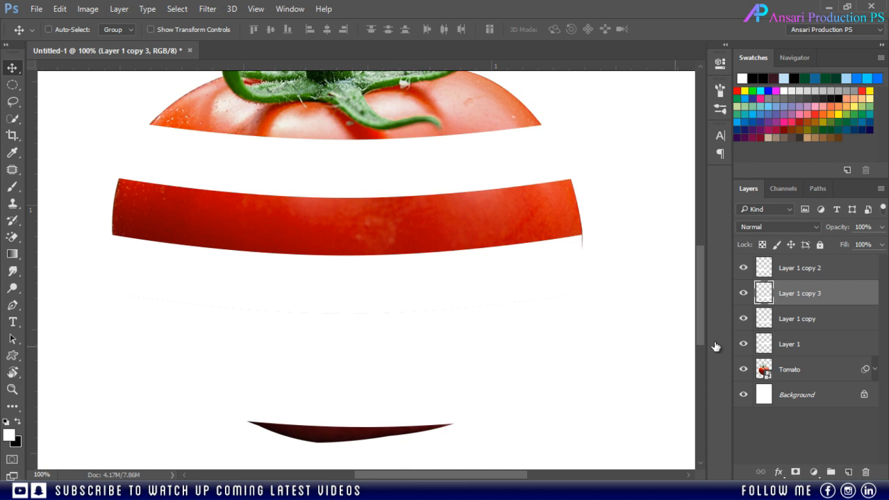
# - Check which bands the layers hold, then hide and delete the Layer 1 copy spacer band to expose the red stripe beneath
pyautogui.click(745, 268)
pyautogui.click(745, 268)
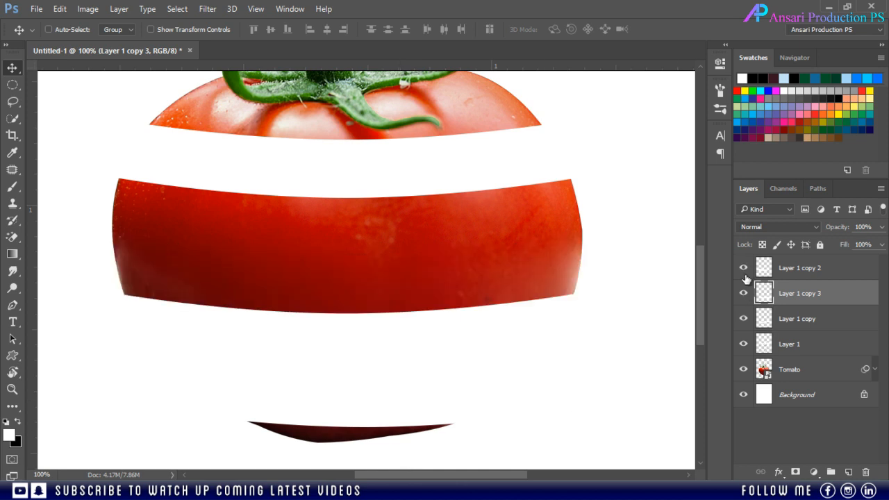
pyautogui.click(743, 319)
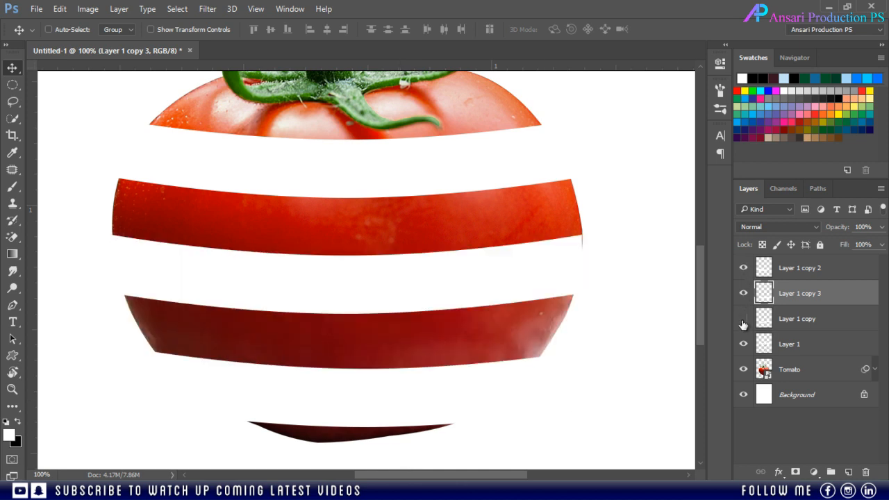
pyautogui.click(808, 320)
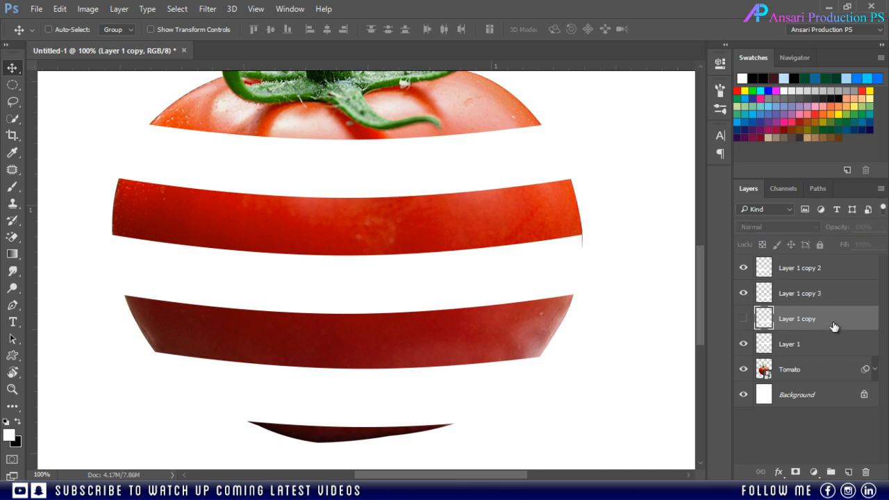
pyautogui.press('Delete')
# - Move Layer 1 above Layer 1 copy 2 in the layer stack and check each white band by toggling its visibility
pyautogui.hotkey('ctrl', '-')
pyautogui.click(798, 276)
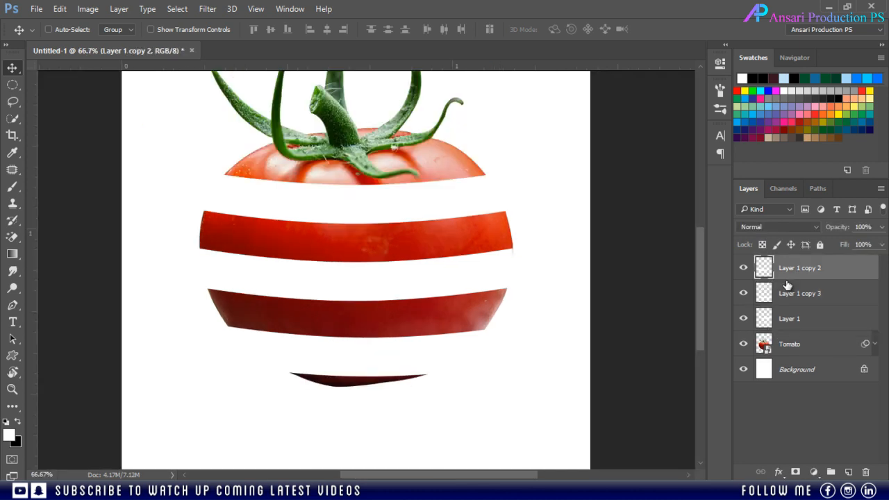
pyautogui.click(796, 318)
pyautogui.click(742, 319)
pyautogui.click(742, 319)
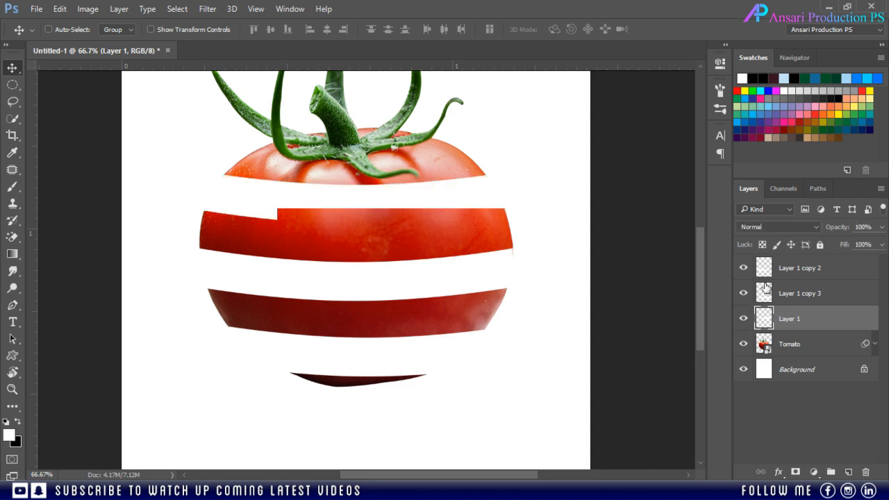
pyautogui.moveTo(817, 322); pyautogui.dragTo(814, 262)
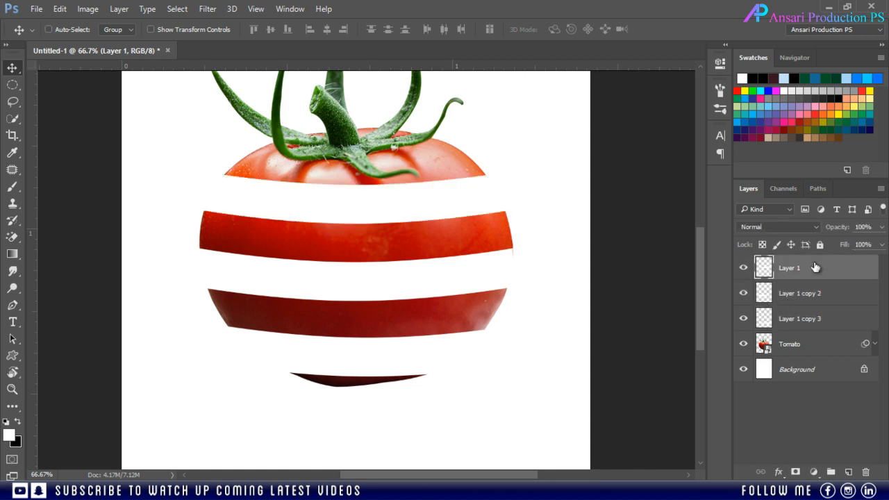
pyautogui.click(744, 268)
pyautogui.click(743, 267)
pyautogui.click(742, 294)
pyautogui.click(742, 294)
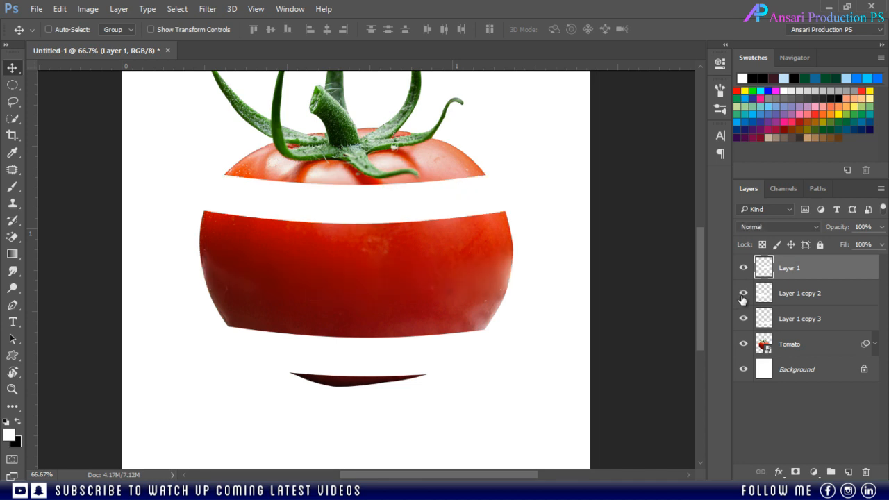
pyautogui.click(743, 321)
pyautogui.click(742, 321)
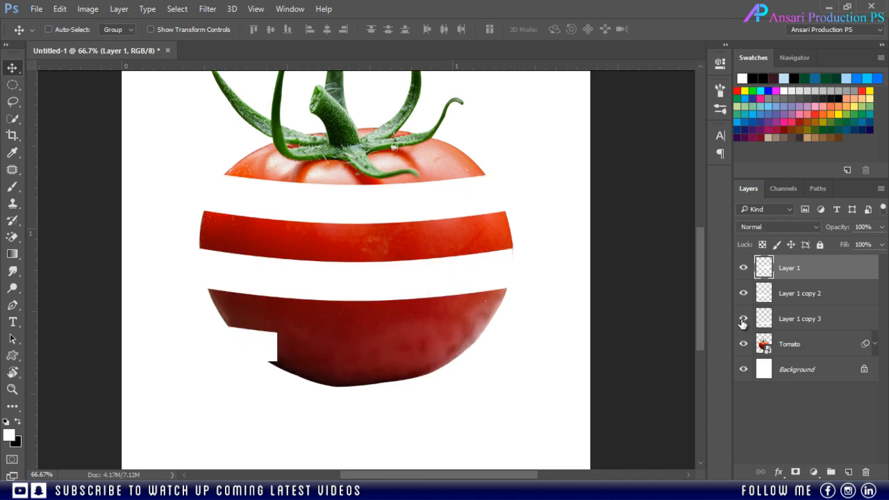
# - Nudge the Layer 1 copy 2 and Layer 1 copy 3 bands upward, raising the lowest band farther than the middle one
pyautogui.click(796, 296)
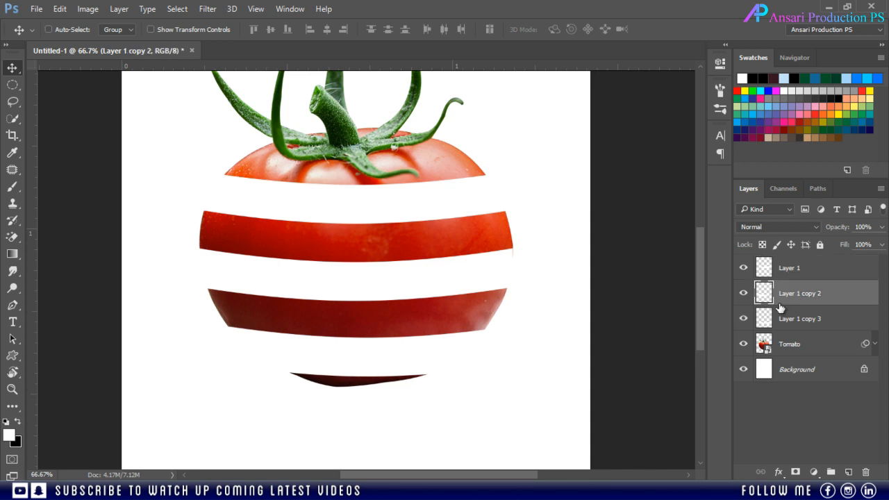
pyautogui.keyDown('shift'); pyautogui.click(799, 318); pyautogui.keyUp('shift')
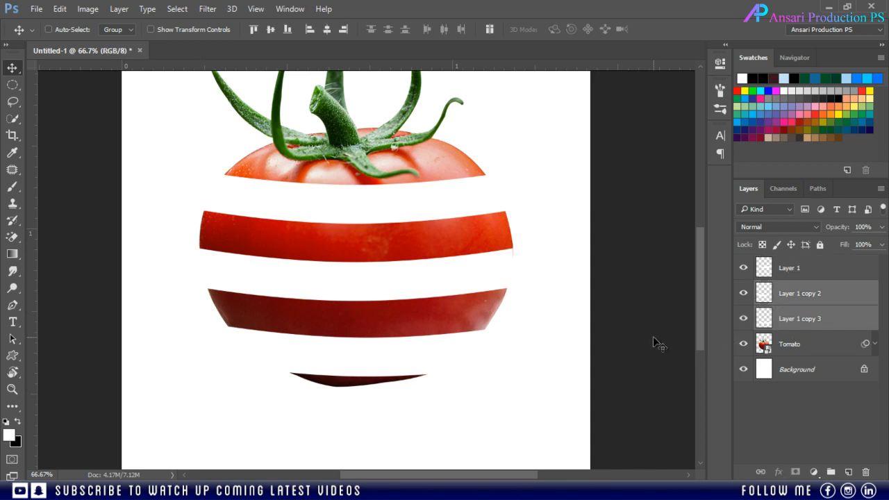
pyautogui.hotkey('shift', 'Up')
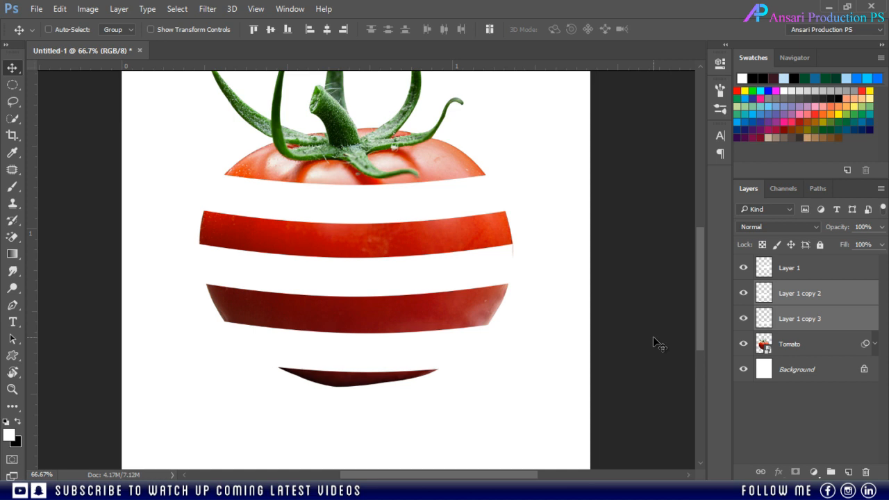
pyautogui.hotkey('shift', 'Up')
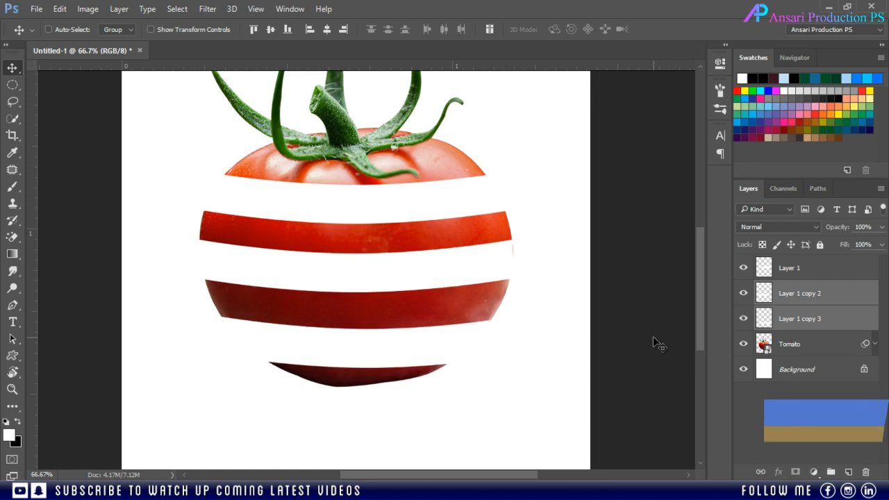
pyautogui.hotkey('shift', 'Down')
pyautogui.click(809, 319)
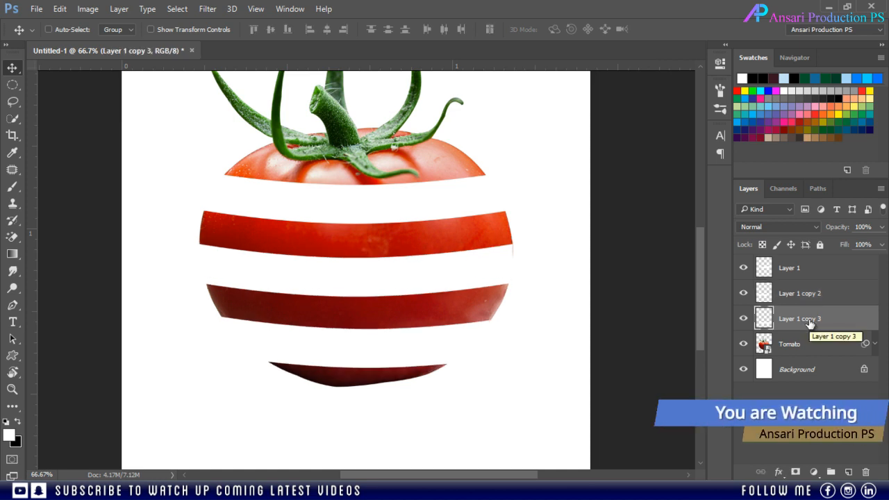
# - Select all three white band layers and slightly reduce their combined height from the lower edge with Free Transform
pyautogui.hotkey('alt', 'shift', ']')
pyautogui.hotkey('alt', 'shift', ']')
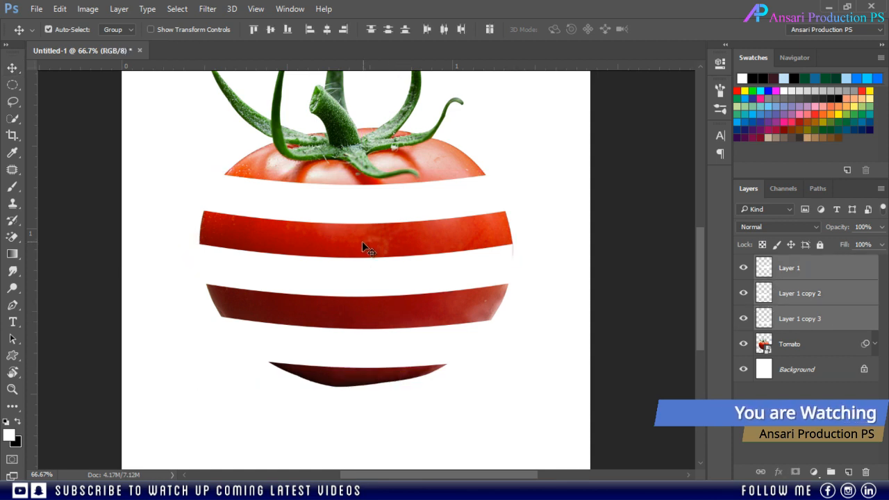
pyautogui.hotkey('ctrl', 't')
pyautogui.moveTo(362, 367); pyautogui.dragTo(362, 359)
pyautogui.click(565, 29)
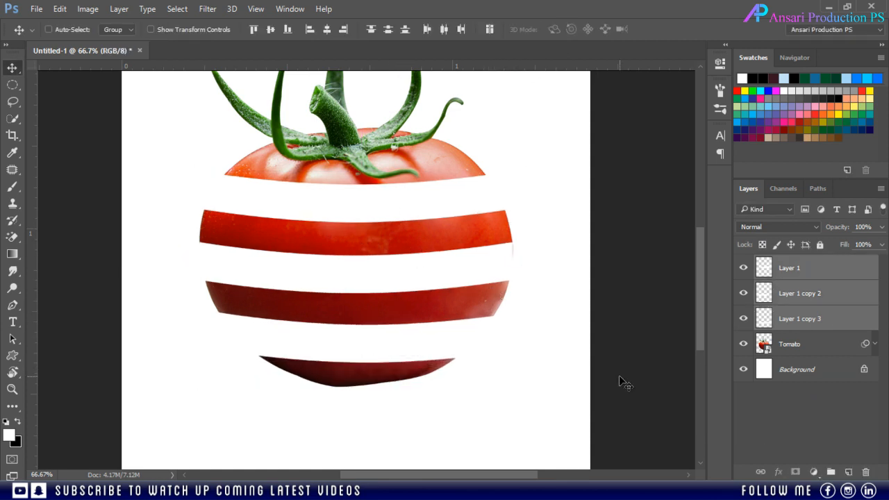
pyautogui.hotkey('ctrl', '-')
pyautogui.hotkey('ctrl', '-')
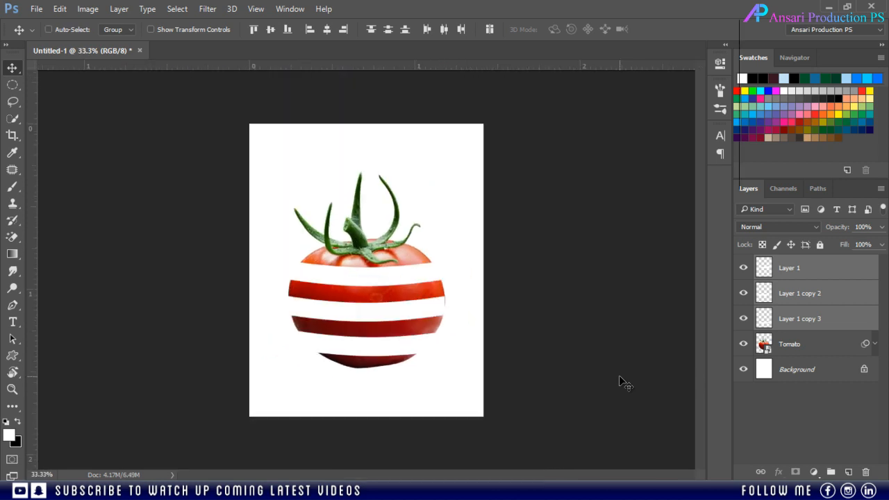
pyautogui.hotkey('ctrl', '+')
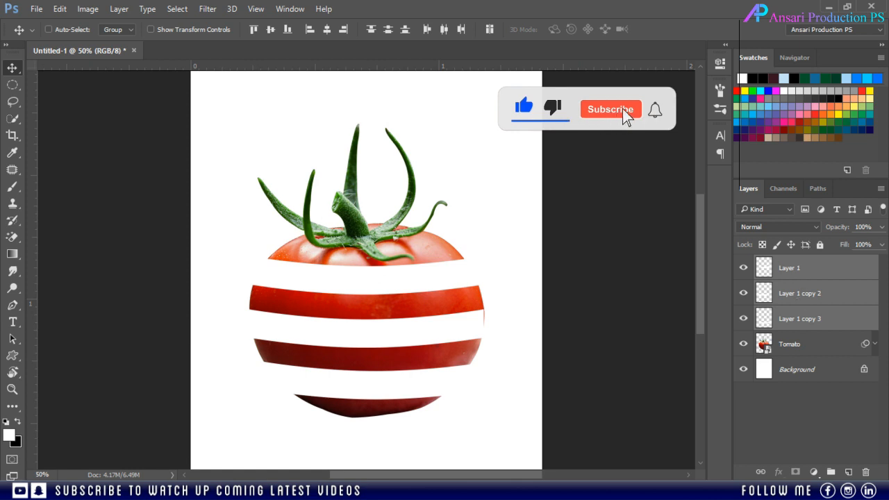
# - Group the three selected white band layers and name the group Strips
pyautogui.click(830, 472)
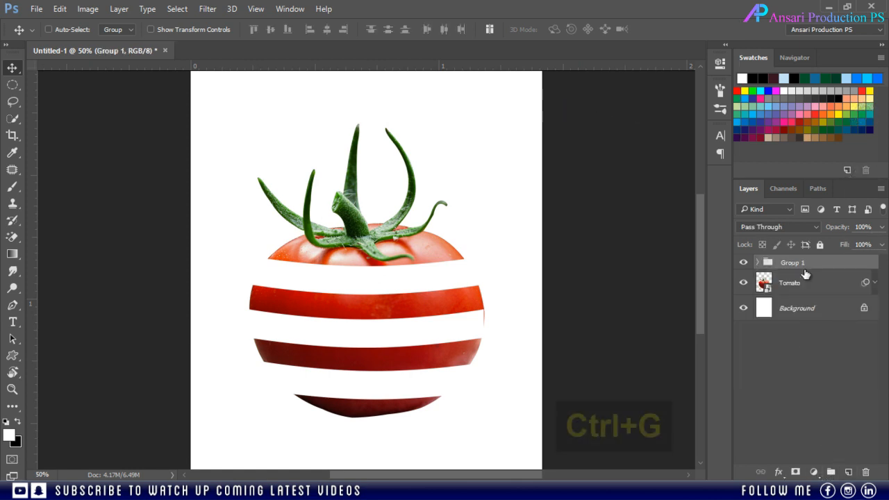
pyautogui.doubleClick(793, 263)
pyautogui.write('S')
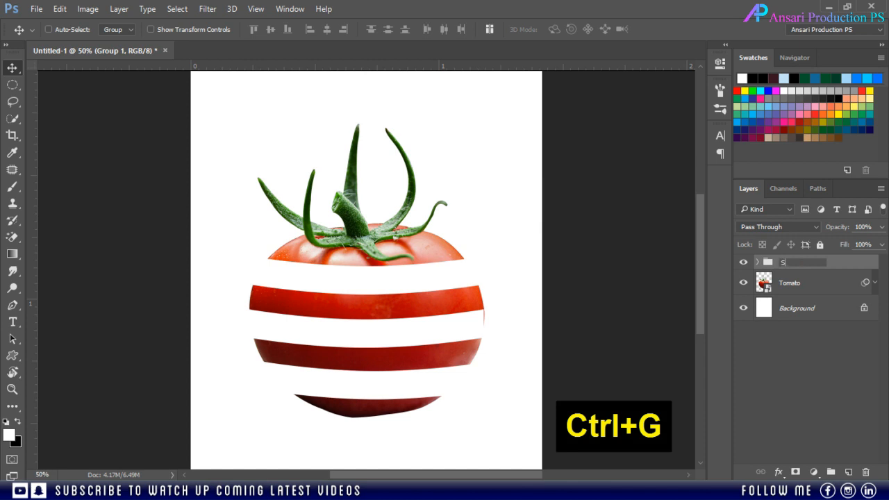
pyautogui.write('trips')
pyautogui.press('Return')
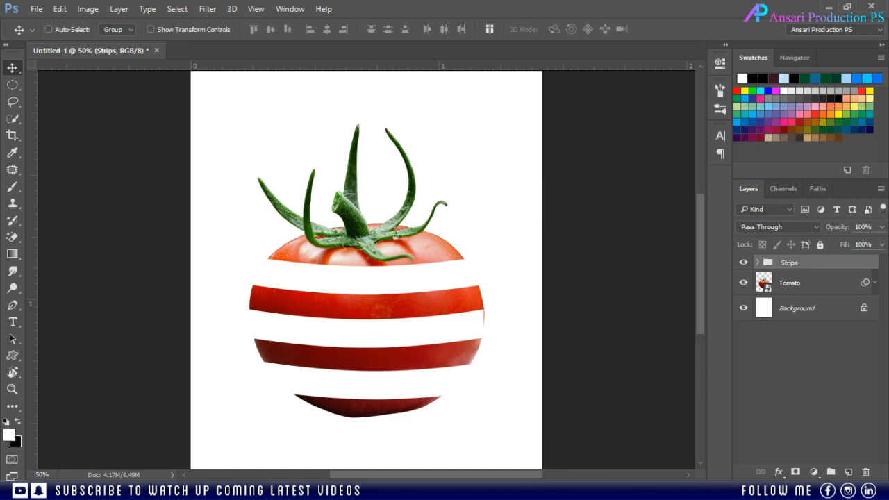
# - Move the Tomato layer above the Strips group and add a white layer mask to it
pyautogui.click(805, 290)
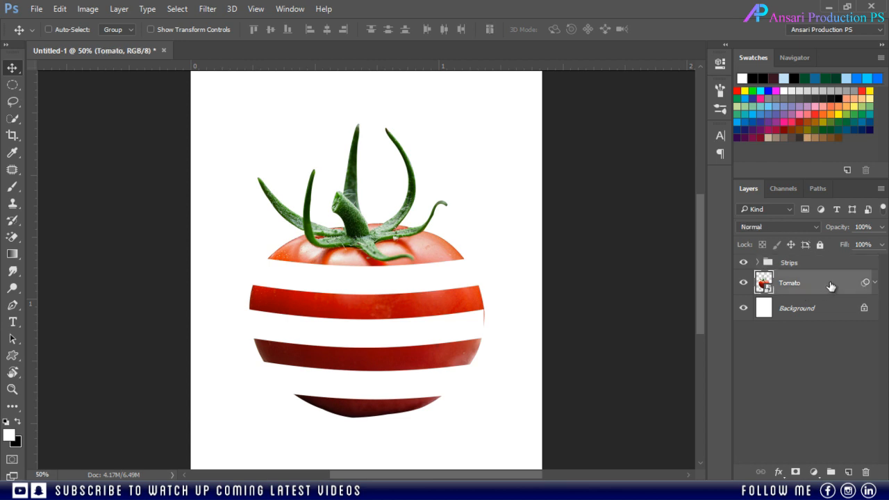
pyautogui.moveTo(823, 287); pyautogui.dragTo(826, 258)
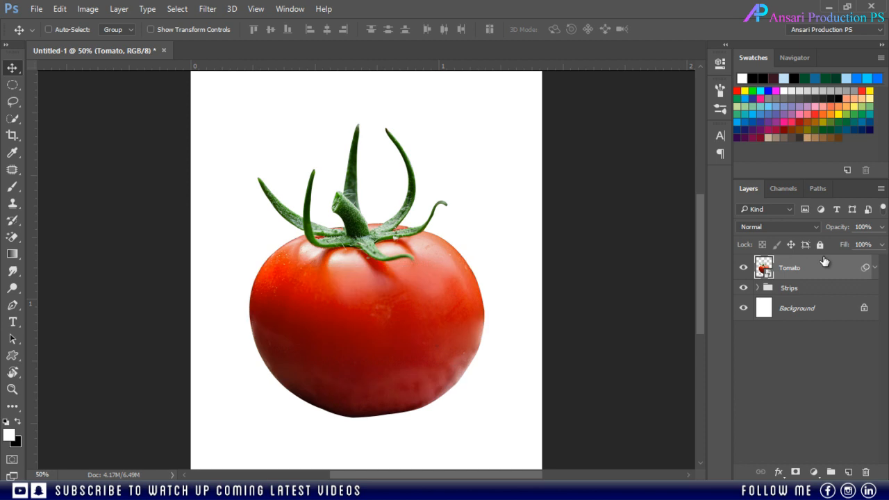
pyautogui.click(804, 289)
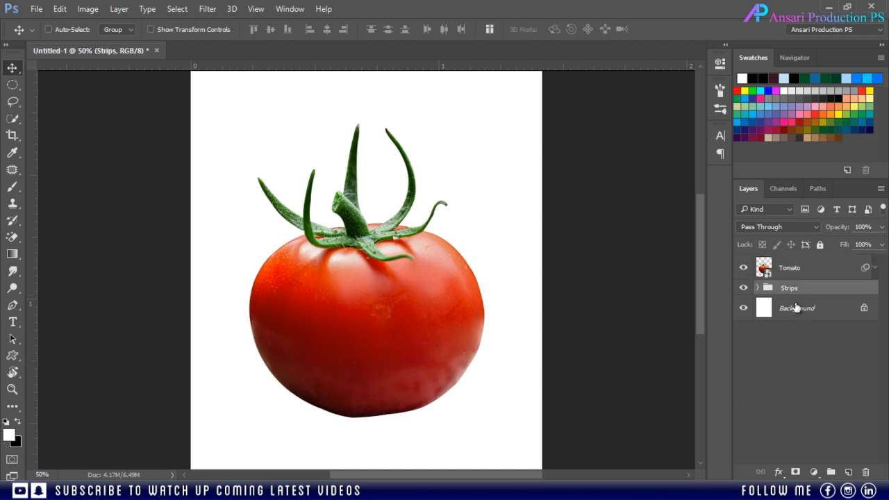
pyautogui.click(813, 268)
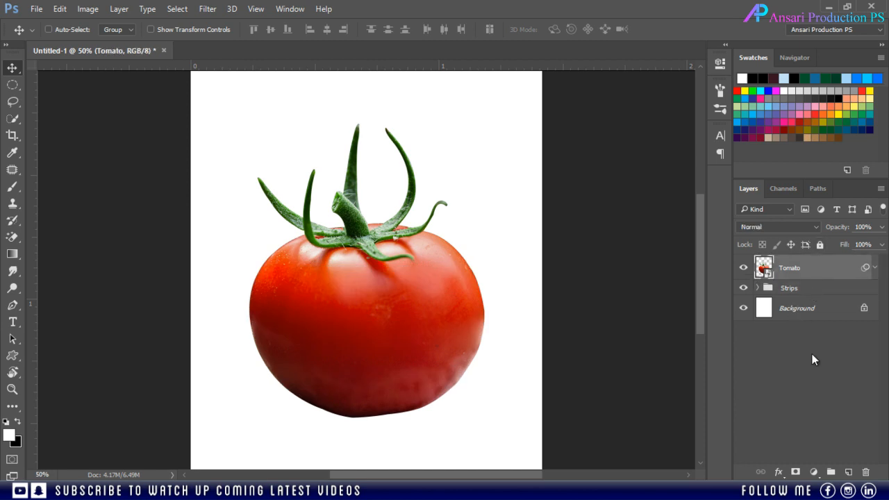
pyautogui.click(796, 472)
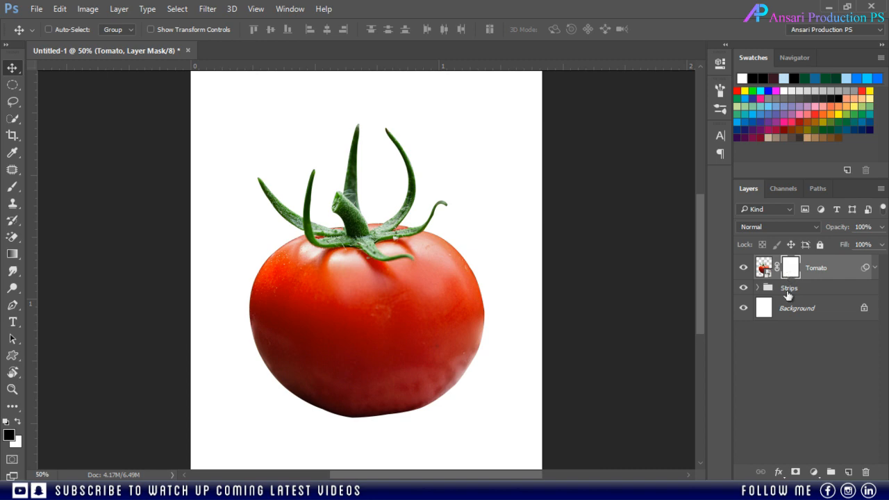
# - Load the outlines of Layer 1, Layer 1 copy 2 and Layer 1 copy 3 in the Strips group as one combined selection
pyautogui.click(788, 290)
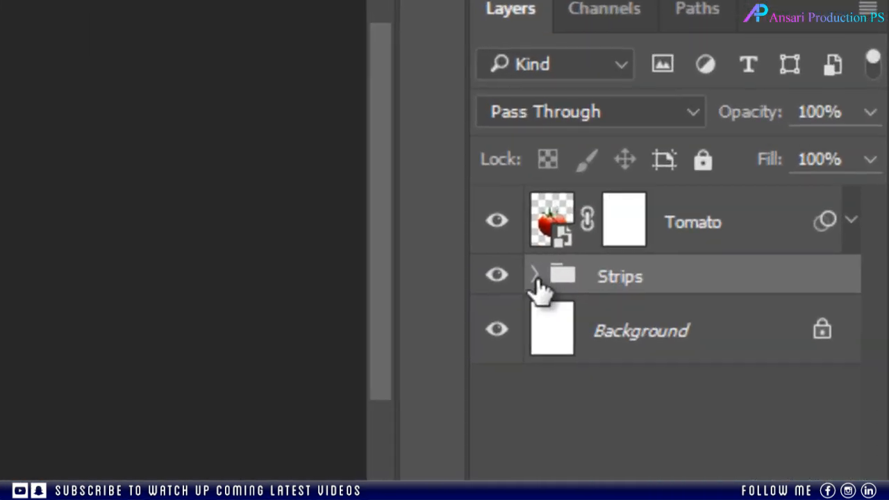
pyautogui.click(757, 289)
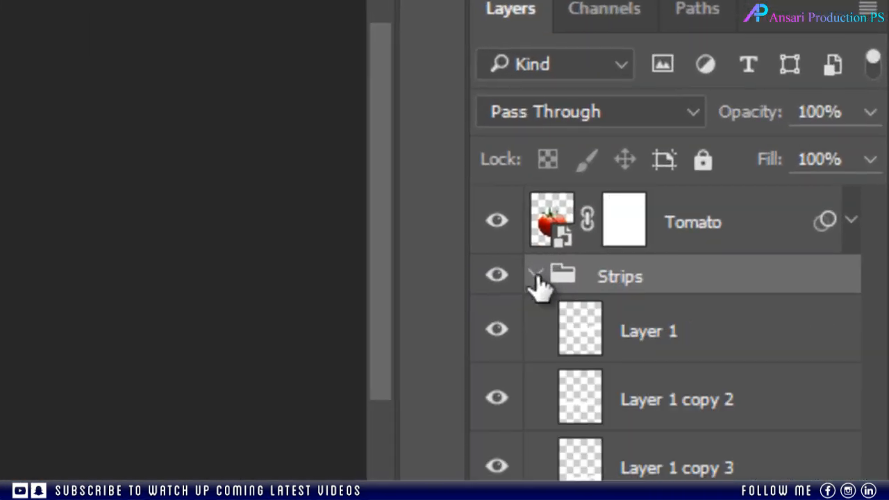
pyautogui.moveTo(575, 343); pyautogui.dragTo(577, 342)
pyautogui.keyDown('ctrl'); pyautogui.click(575, 343); pyautogui.keyUp('ctrl')
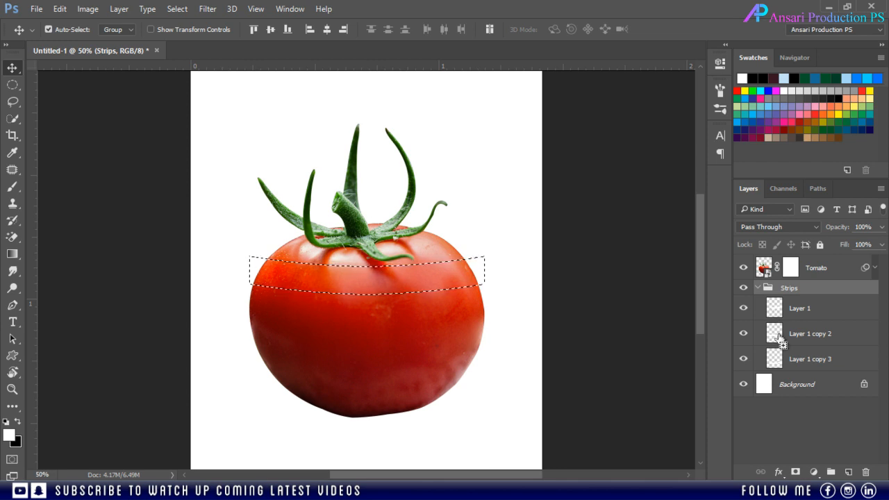
pyautogui.keyDown('ctrl'); pyautogui.keyDown('shift'); pyautogui.click(778, 338); pyautogui.keyUp('shift'); pyautogui.keyUp('ctrl')
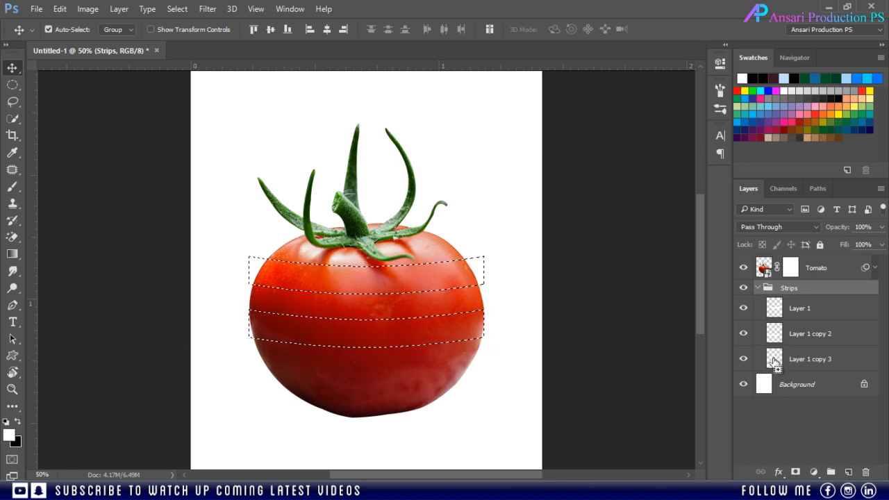
pyautogui.keyDown('ctrl'); pyautogui.keyDown('shift'); pyautogui.click(775, 360); pyautogui.keyUp('shift'); pyautogui.keyUp('ctrl')
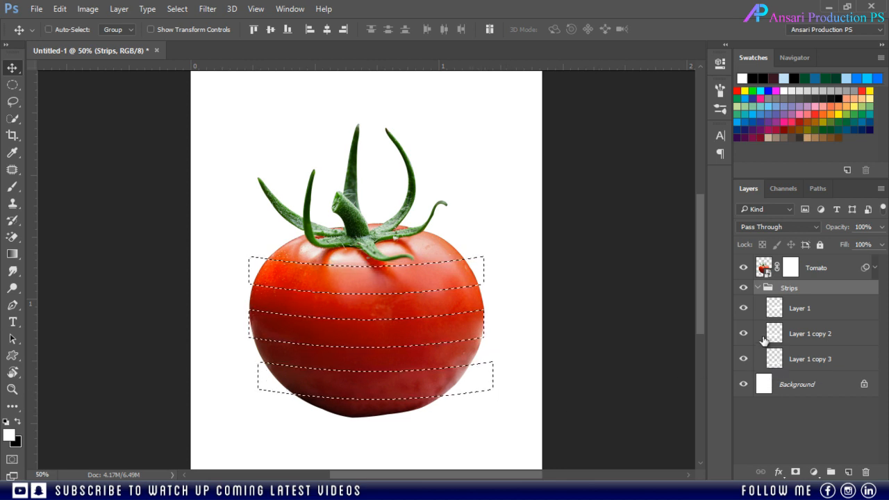
pyautogui.click(757, 287)
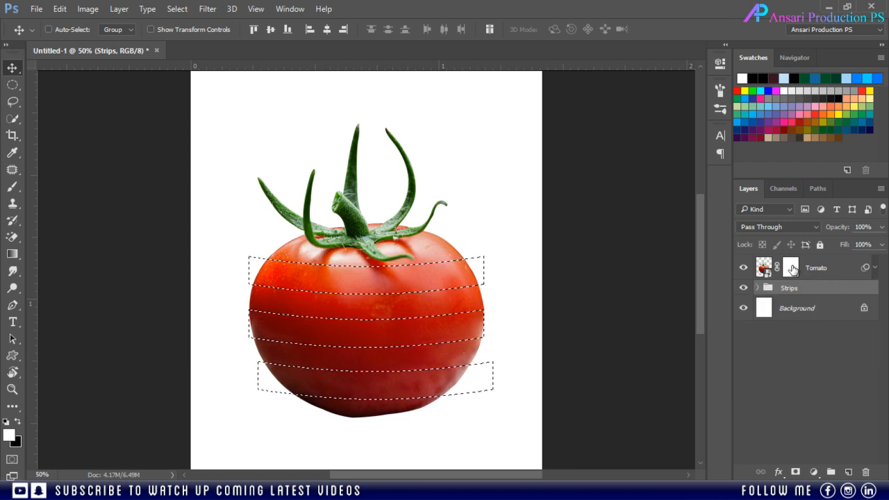
# - Fill the band selection with black on the Tomato layer's mask to cut out the stripes, and deselect
pyautogui.click(782, 275)
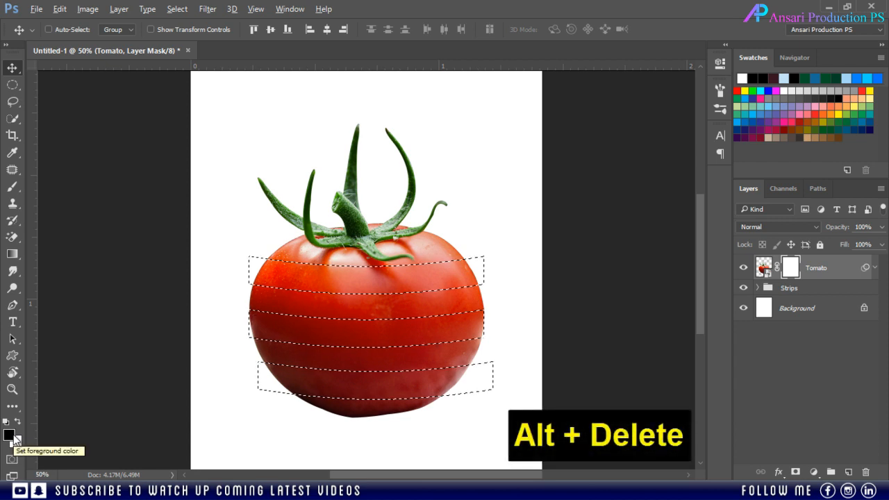
pyautogui.hotkey('alt', 'Delete')
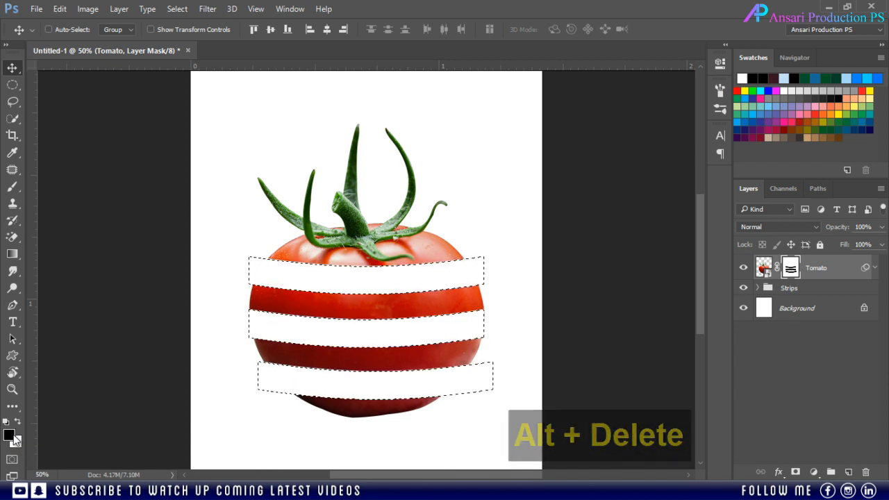
pyautogui.hotkey('ctrl', 'd')
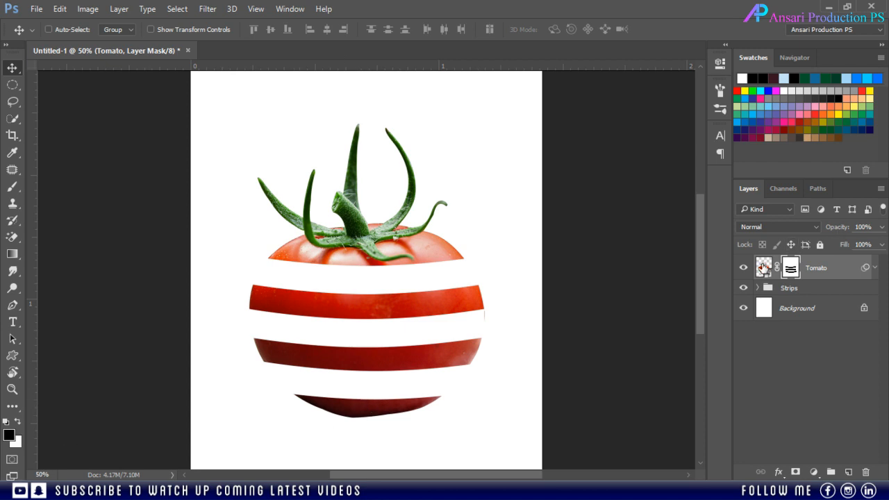
# - Load the tomato's outline as a selection and use it as a layer mask on the Strips group
pyautogui.press('ctrl')
pyautogui.keyDown('ctrl'); pyautogui.click(764, 268); pyautogui.keyUp('ctrl')
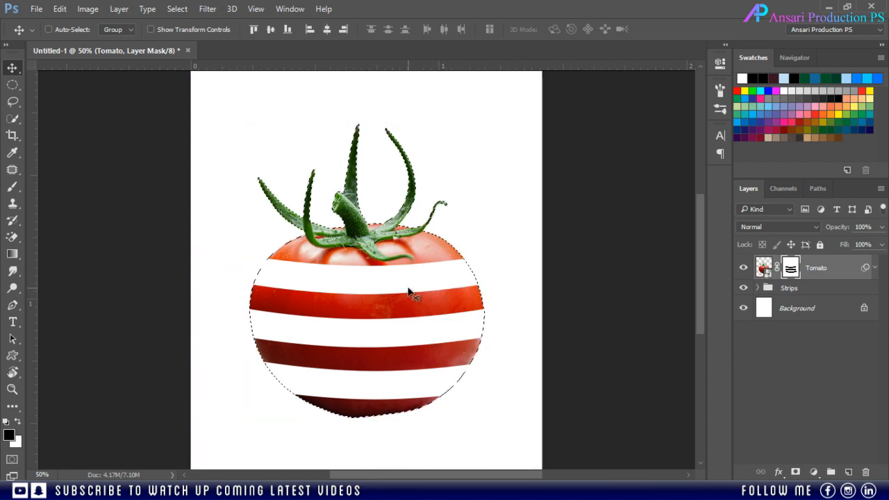
pyautogui.click(810, 296)
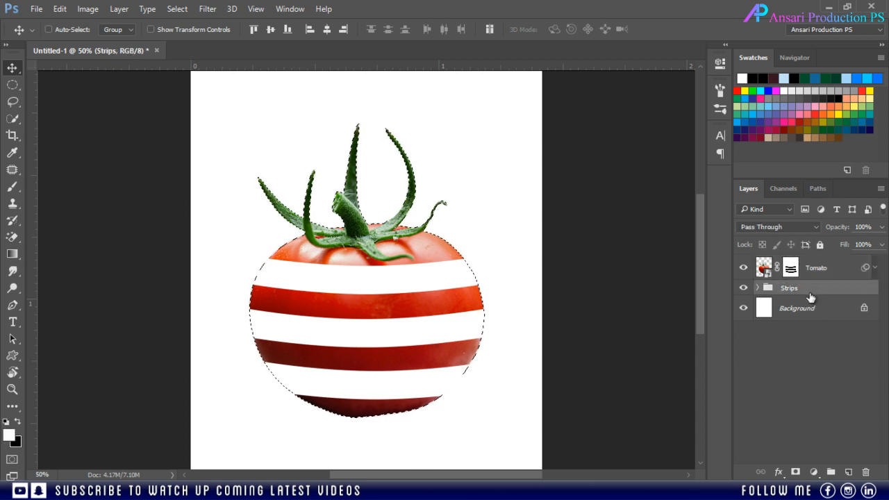
pyautogui.click(796, 474)
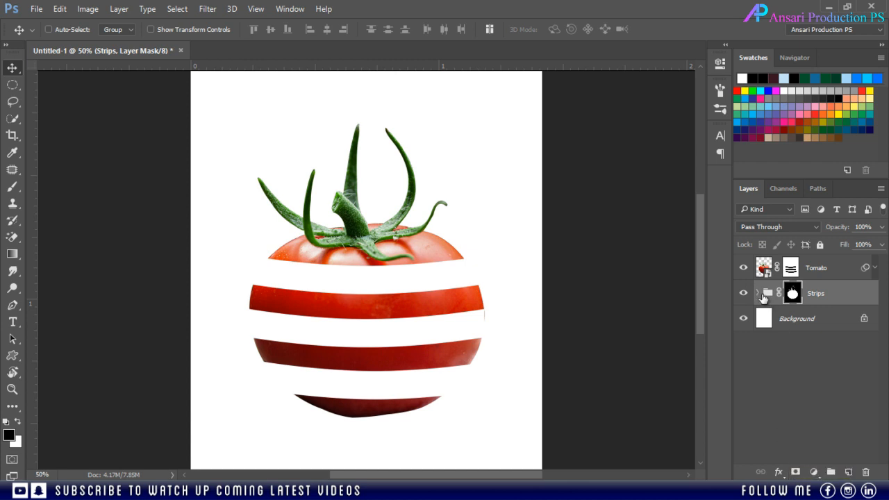
# - Unlock the Background layer and add a linear Gradient Overlay to it with an angle of -45°
pyautogui.click(797, 327)
pyautogui.click(864, 319)
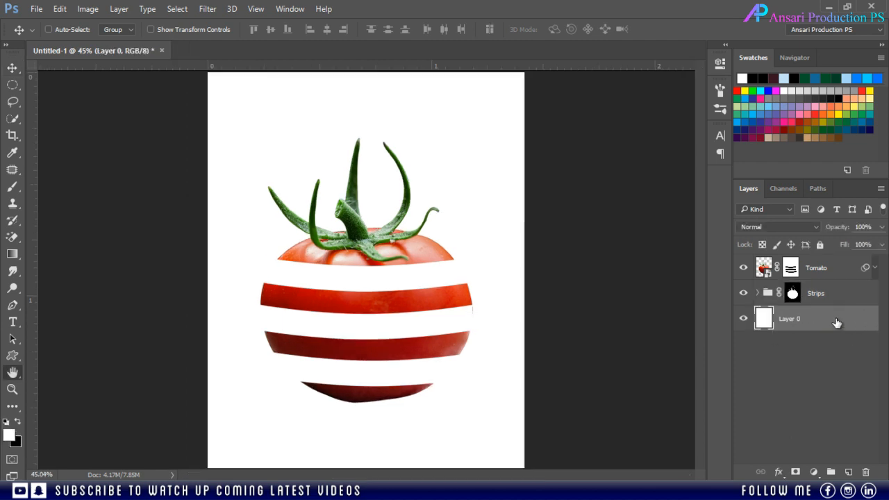
pyautogui.doubleClick(834, 321)
pyautogui.moveTo(256, 46); pyautogui.dragTo(674, 41)
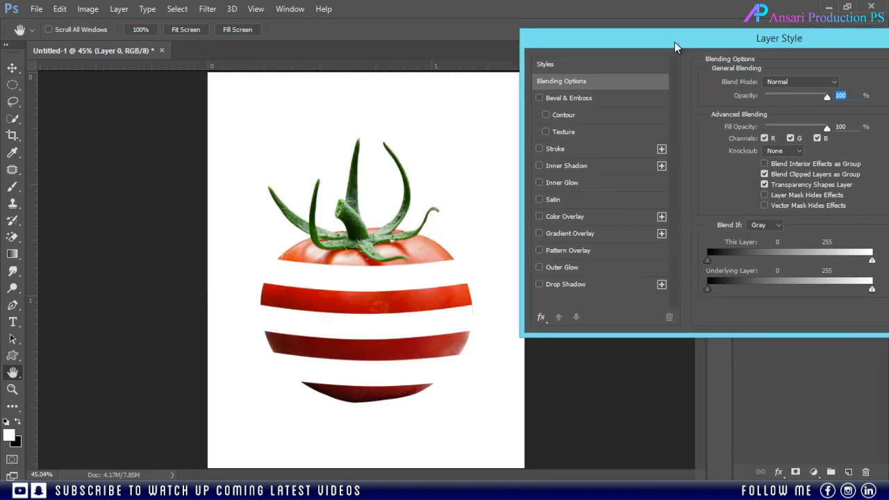
pyautogui.click(539, 233)
pyautogui.click(609, 233)
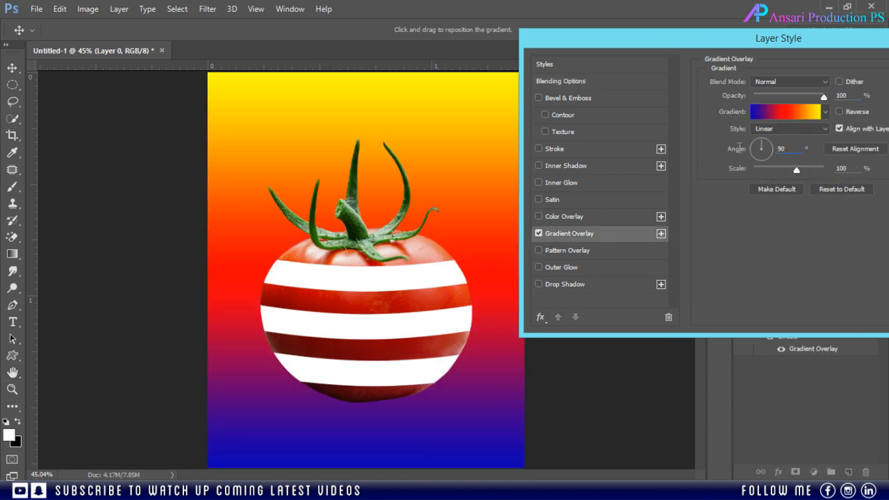
pyautogui.write('45')
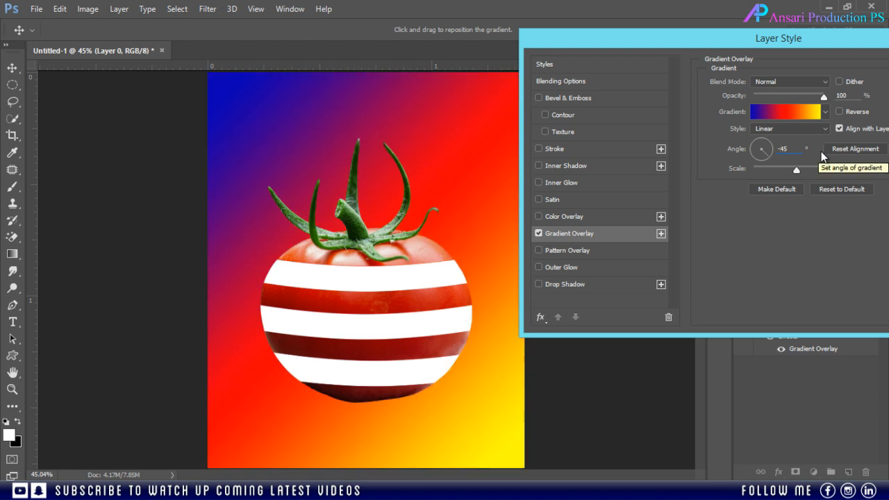
# - Edit the overlay gradient and set its first colour stop to orange #e65735, sampled from the tomato's upper slice
pyautogui.click(792, 116)
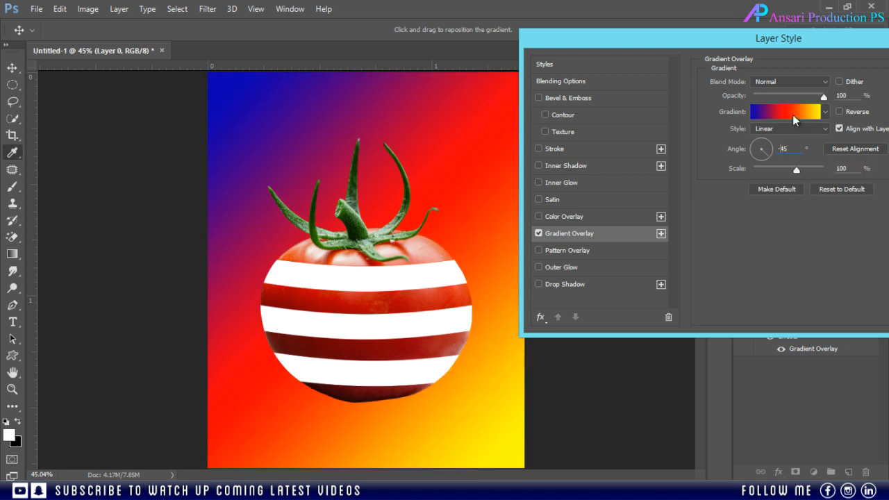
pyautogui.moveTo(454, 100); pyautogui.dragTo(642, 35)
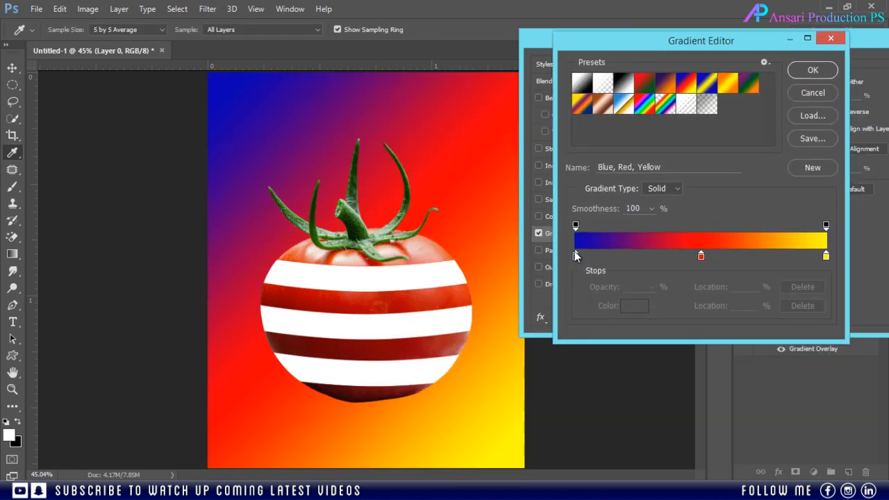
pyautogui.click(576, 255)
pyautogui.click(634, 306)
pyautogui.click(296, 255)
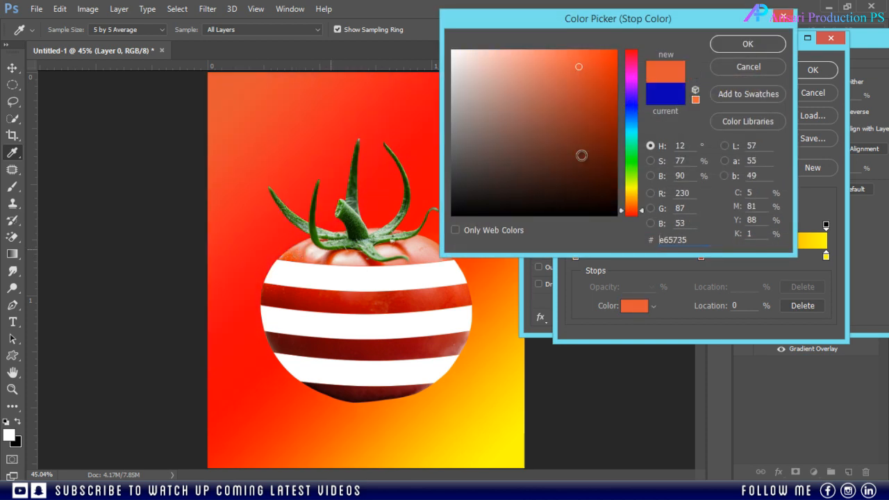
pyautogui.press('Return')
# - Set the gradient's end colour stop to dark red #540b0a, sampled from the tomato's lower stripes
pyautogui.click(825, 256)
pyautogui.click(634, 305)
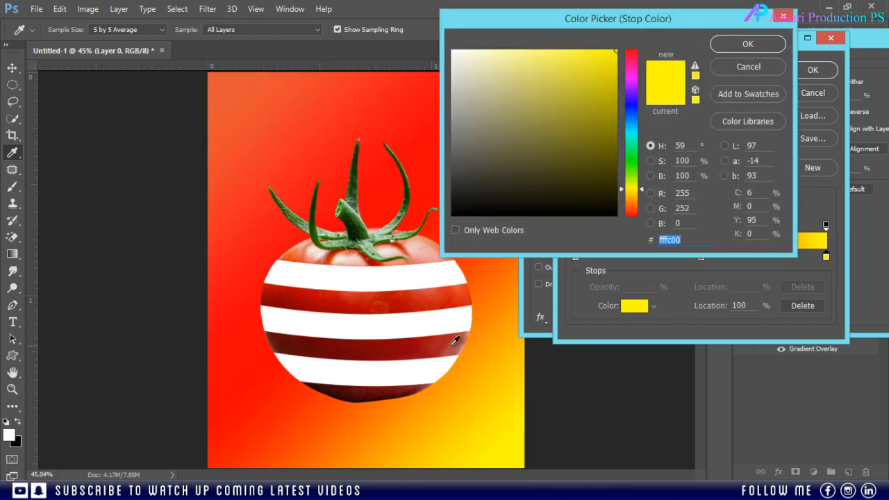
pyautogui.click(445, 340)
pyautogui.moveTo(382, 356); pyautogui.dragTo(298, 361)
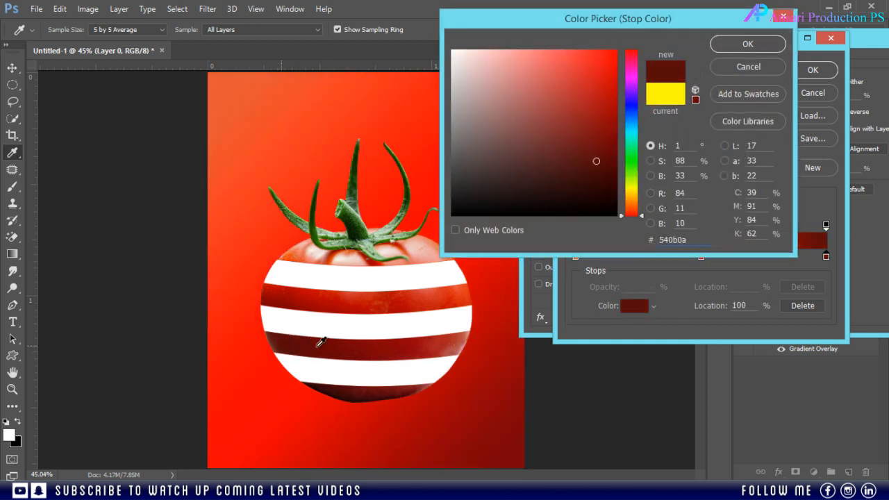
pyautogui.click(748, 44)
# - Set the gradient's middle colour stop at 50% to light tan #efc487
pyautogui.click(702, 257)
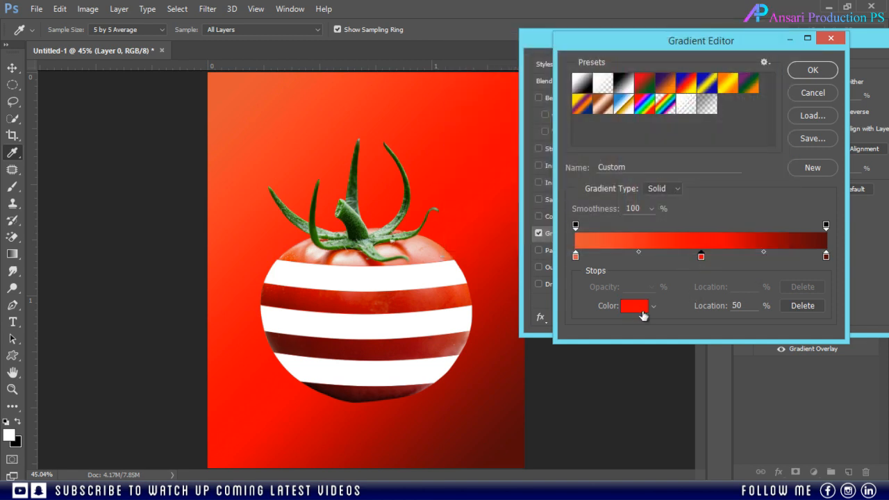
pyautogui.click(634, 306)
pyautogui.click(295, 257)
pyautogui.moveTo(300, 257); pyautogui.dragTo(318, 250)
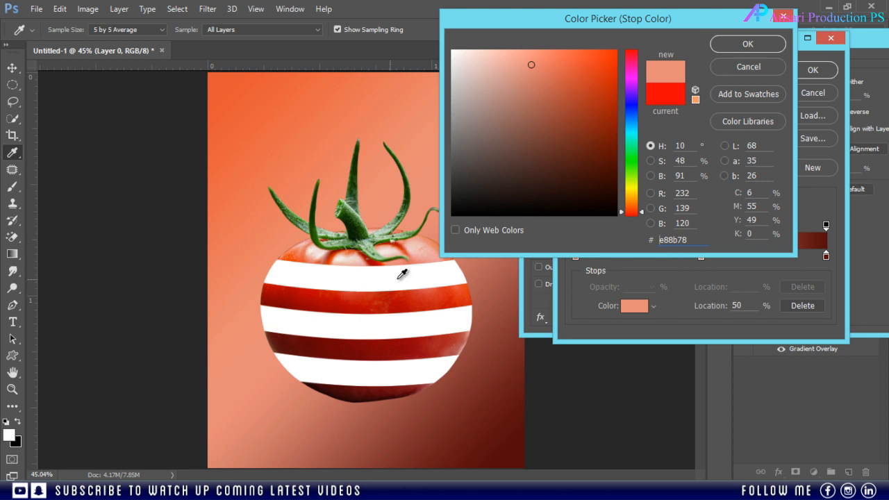
pyautogui.moveTo(529, 65); pyautogui.dragTo(616, 214)
pyautogui.moveTo(519, 117); pyautogui.dragTo(518, 49)
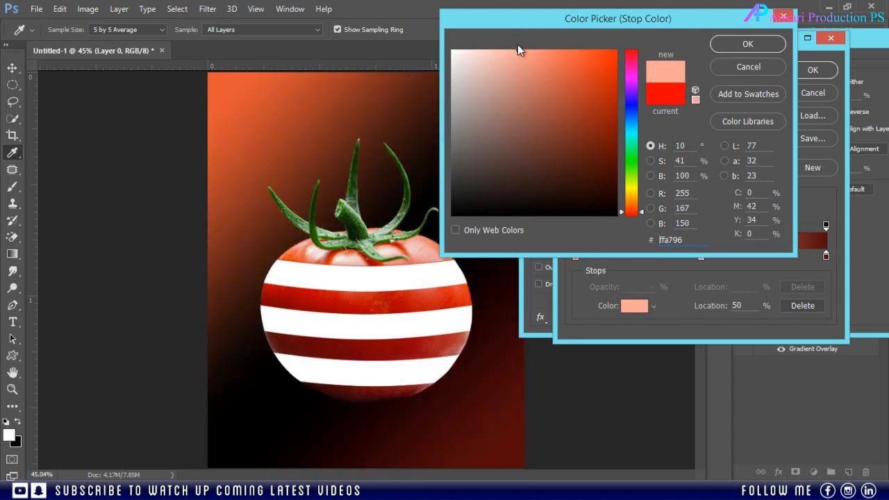
pyautogui.moveTo(643, 210); pyautogui.dragTo(641, 200)
pyautogui.click(523, 61)
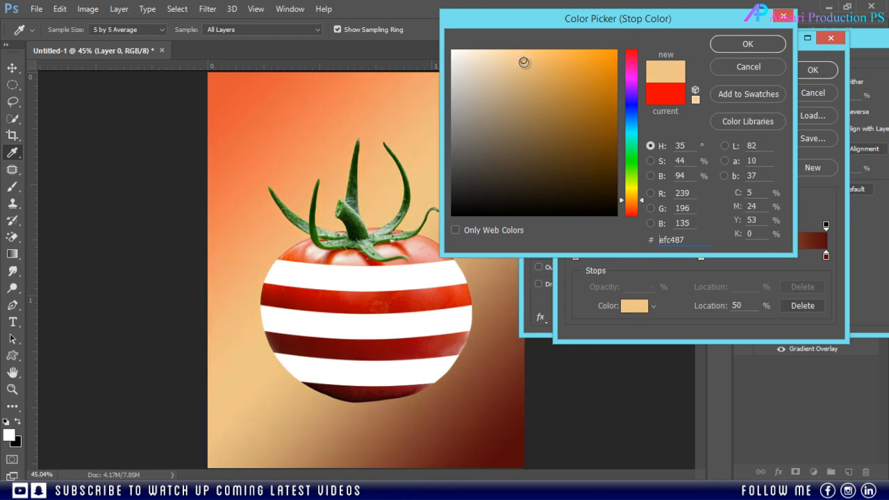
pyautogui.click(750, 50)
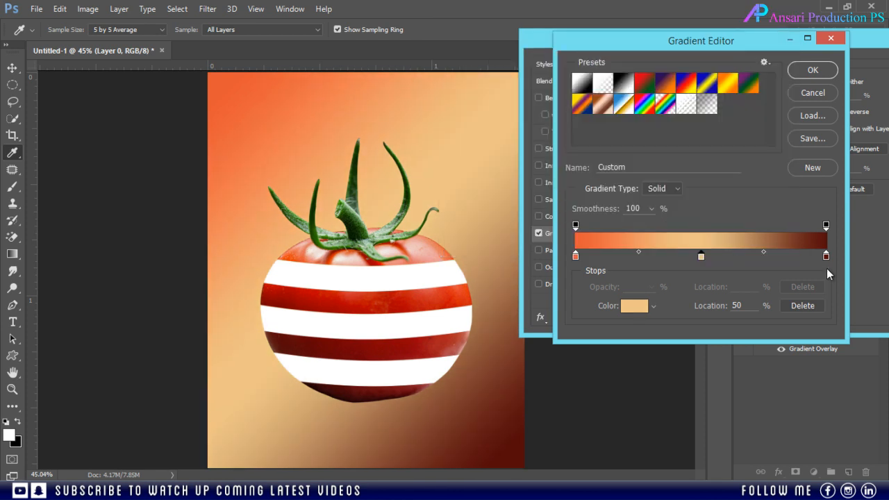
# - Change the background gradient's end colour stop to bright red, about #f03f2e, and accept the gradient
pyautogui.click(826, 256)
pyautogui.click(634, 305)
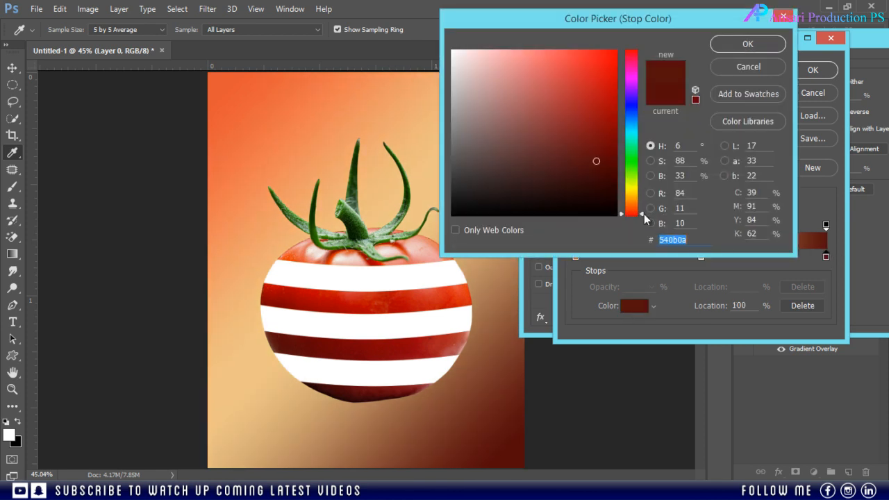
pyautogui.click(436, 293)
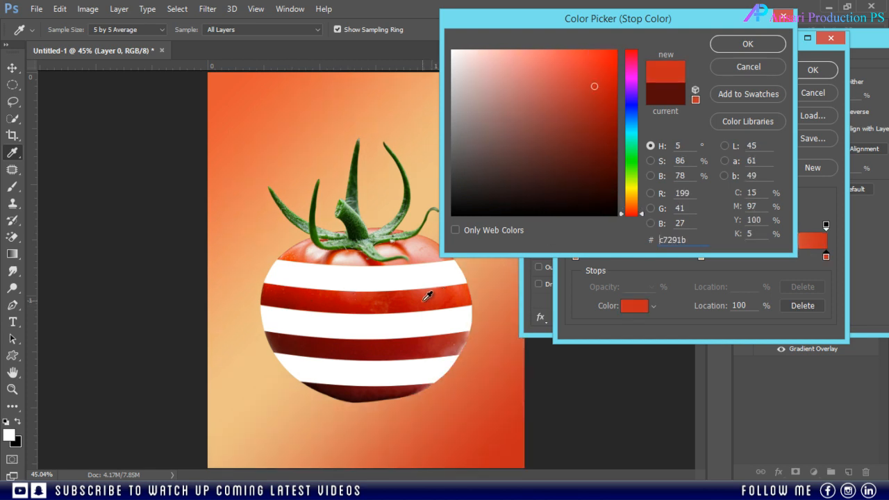
pyautogui.moveTo(591, 71); pyautogui.dragTo(589, 62)
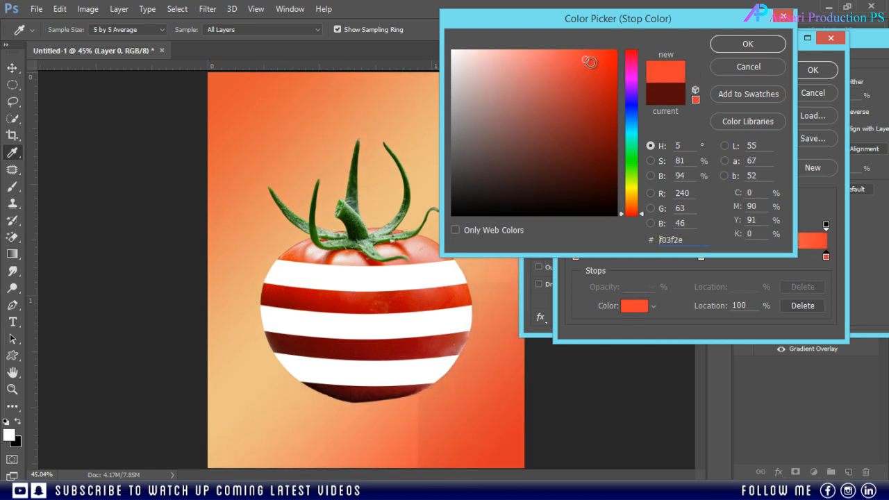
pyautogui.click(764, 48)
pyautogui.click(791, 70)
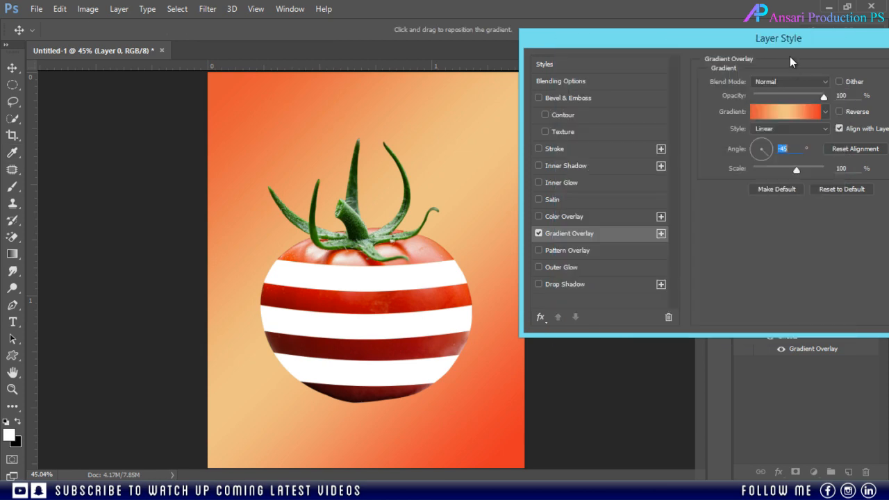
# - Set the background gradient's first colour stop to a more saturated orange #e13309, apply the layer style and collapse Layer 0's effects
pyautogui.moveTo(786, 39); pyautogui.dragTo(589, 39)
pyautogui.click(586, 114)
pyautogui.click(575, 256)
pyautogui.click(625, 304)
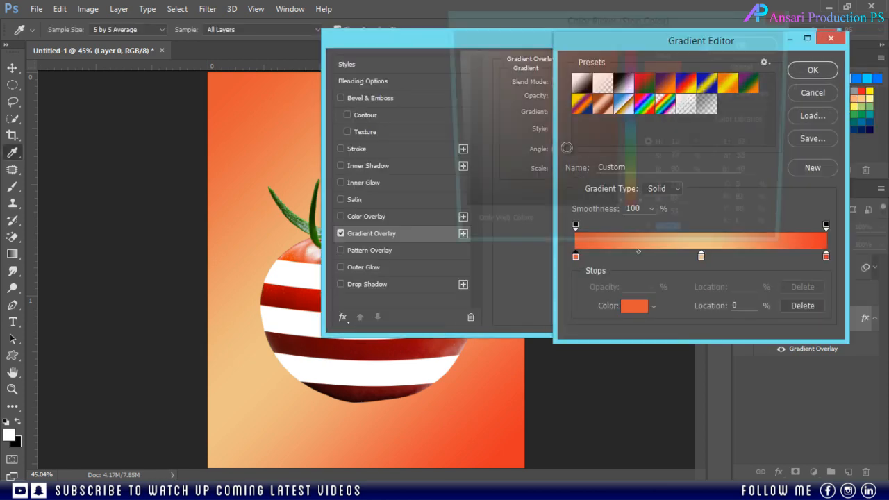
pyautogui.moveTo(594, 73); pyautogui.dragTo(610, 70)
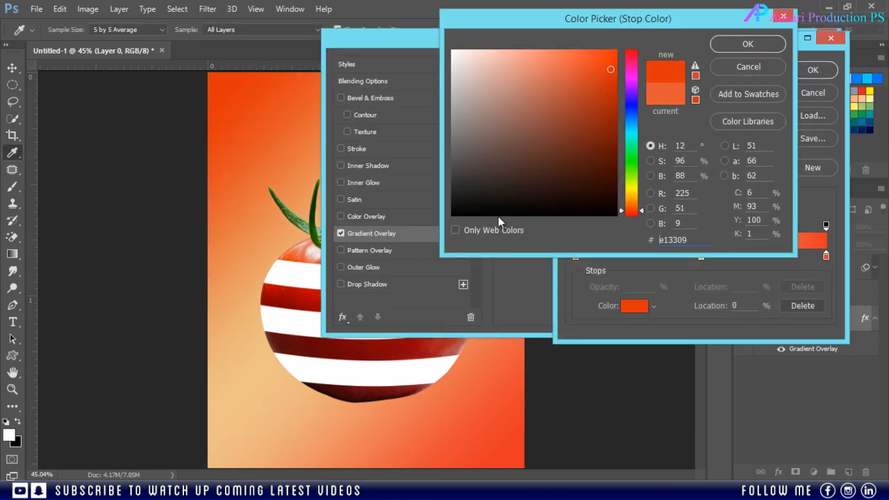
pyautogui.click(748, 43)
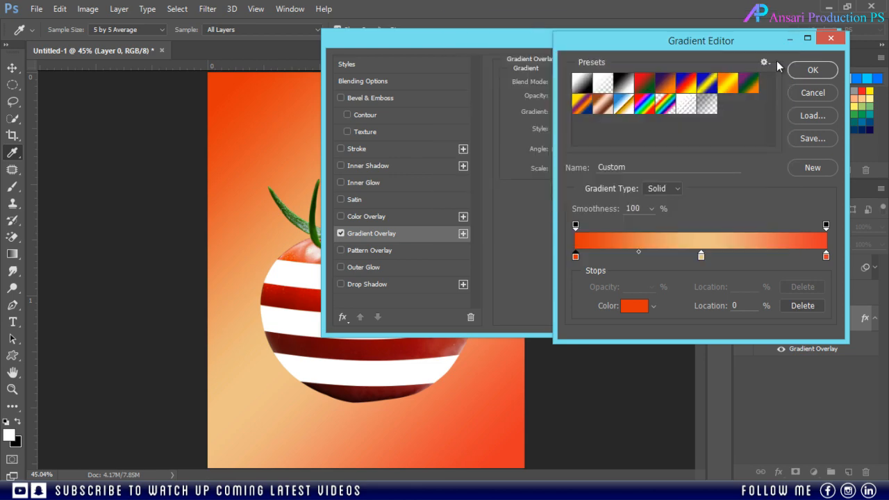
pyautogui.click(810, 71)
pyautogui.click(809, 62)
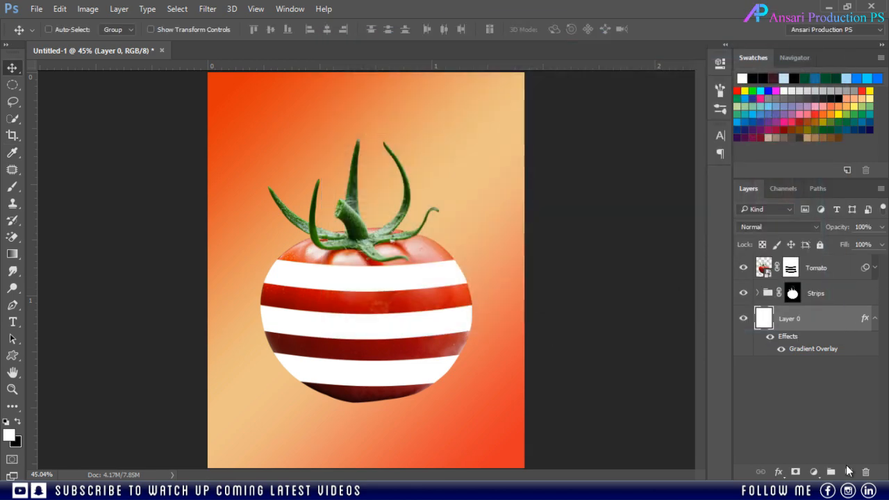
pyautogui.click(875, 319)
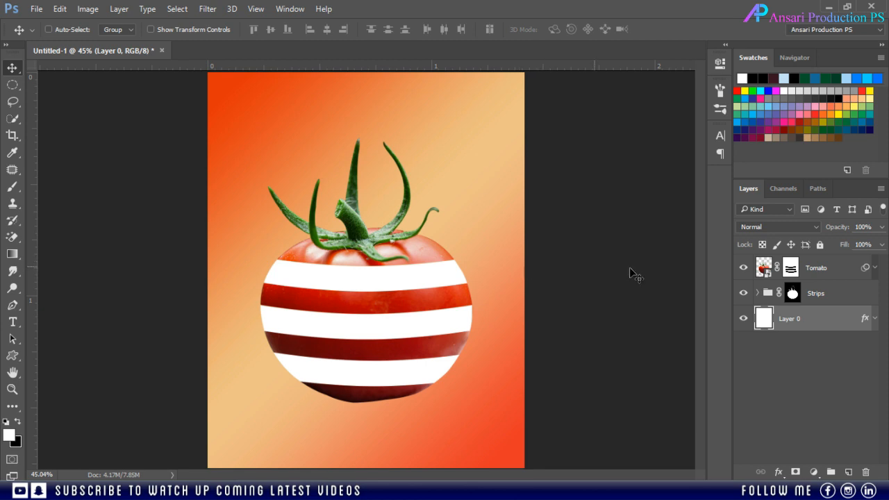
# - Expand the Strips group and hide Layer 1 copy 2 and Layer 1 copy 3
pyautogui.click(771, 271)
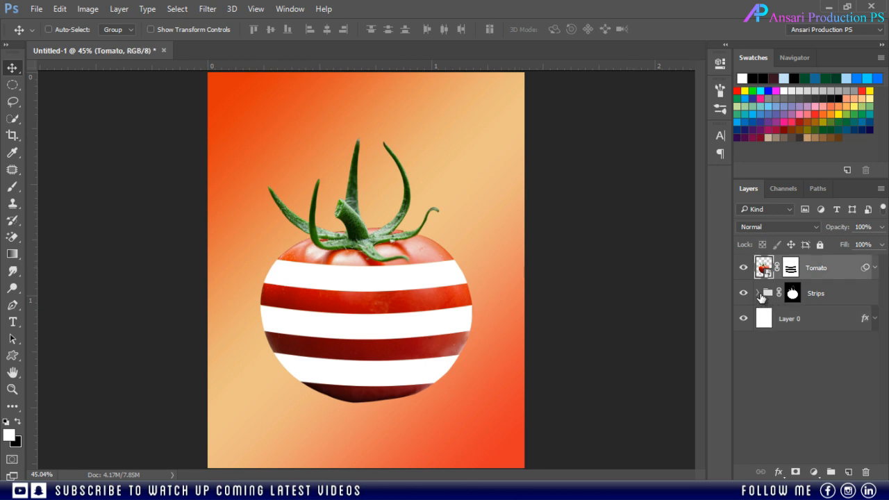
pyautogui.click(757, 293)
pyautogui.click(744, 370)
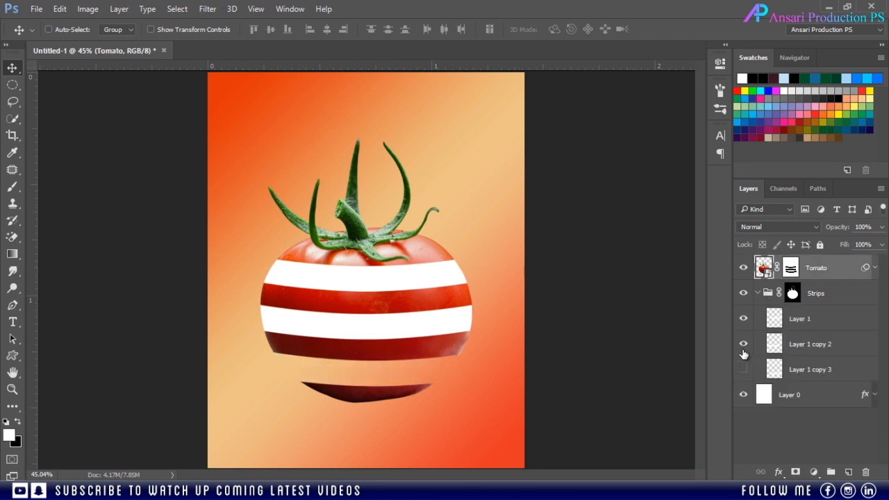
pyautogui.click(744, 345)
# - Add a linear Gradient Overlay to Layer 1 in the Strips group with an angle of 0°
pyautogui.click(825, 326)
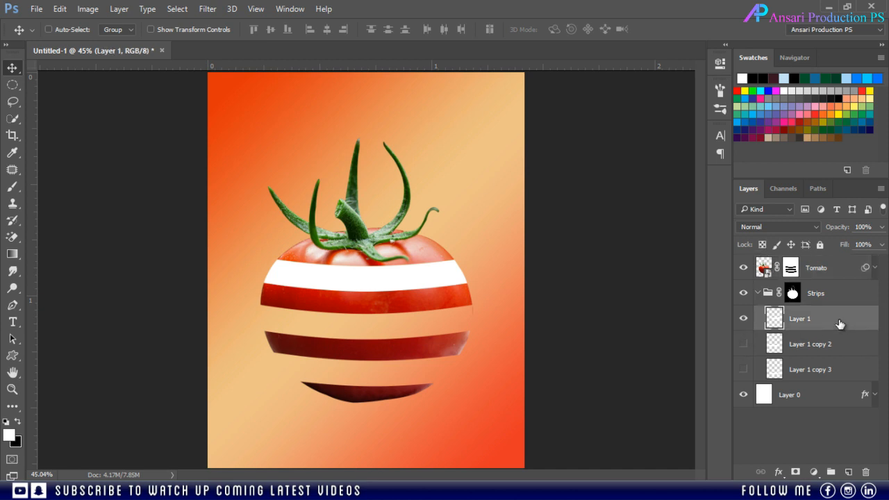
pyautogui.doubleClick(840, 324)
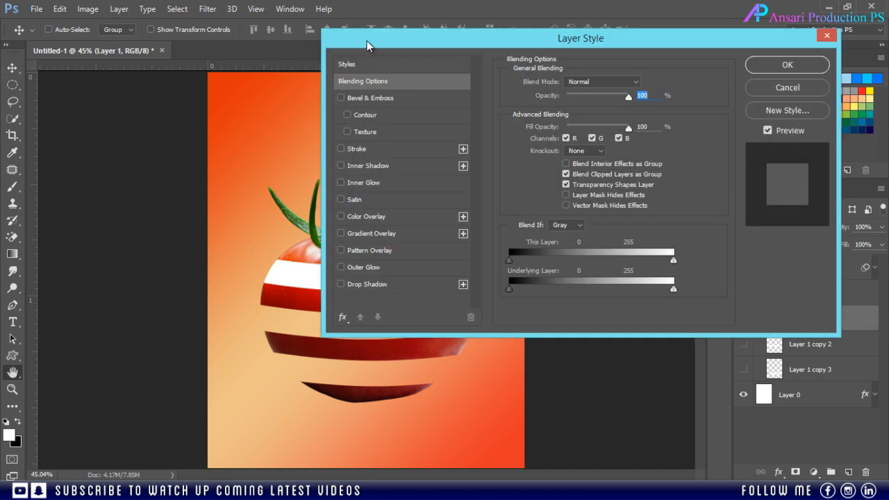
pyautogui.moveTo(367, 40); pyautogui.dragTo(472, 30)
pyautogui.click(447, 223)
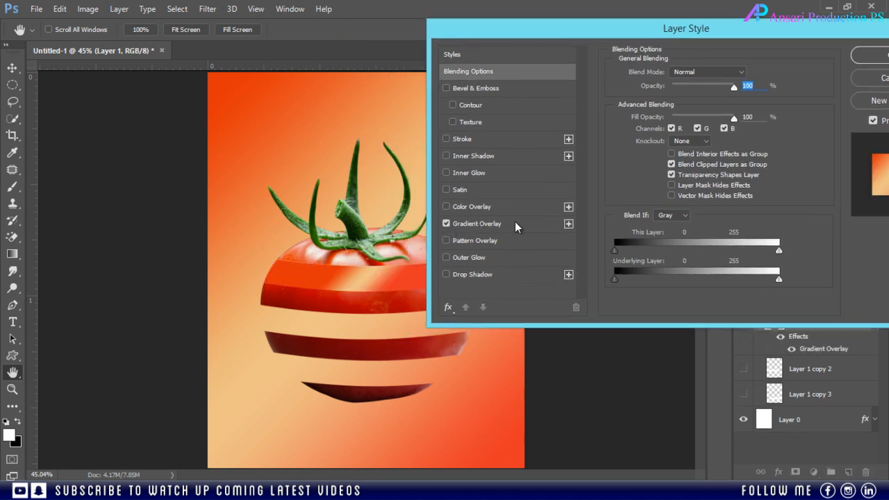
pyautogui.click(515, 222)
pyautogui.moveTo(532, 41); pyautogui.dragTo(576, 42)
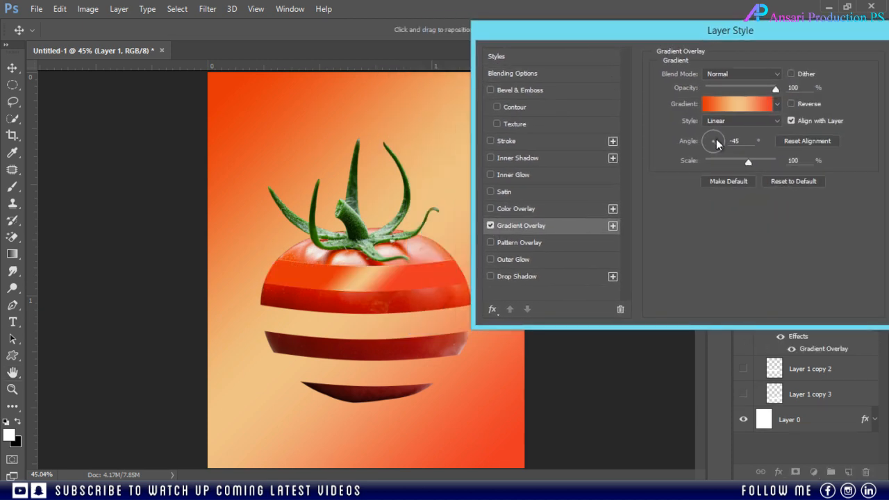
pyautogui.write('0')
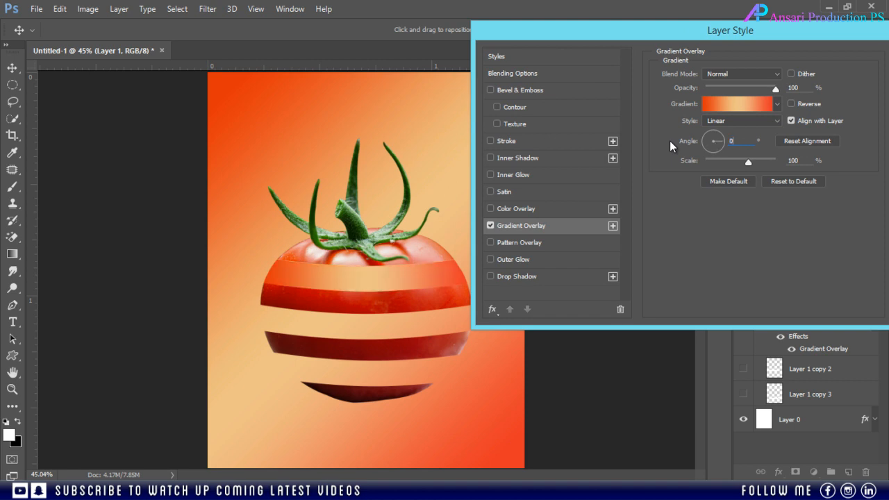
# - Edit Layer 1's overlay gradient by removing its red end stop and moving the tan middle stop to 100%
pyautogui.click(729, 104)
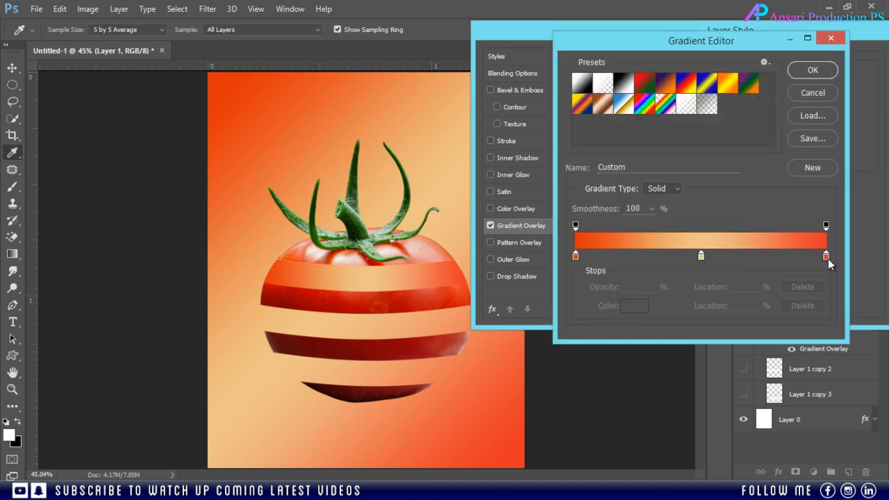
pyautogui.moveTo(826, 257); pyautogui.dragTo(821, 274)
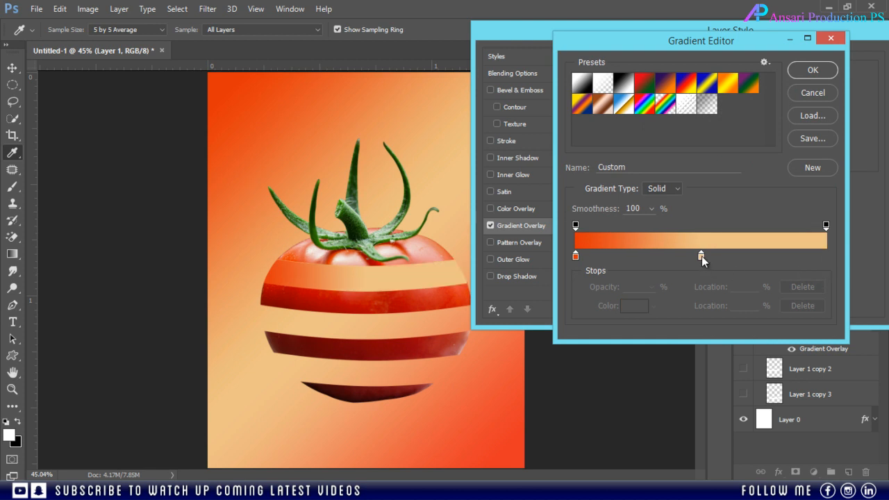
pyautogui.moveTo(701, 257); pyautogui.dragTo(821, 264)
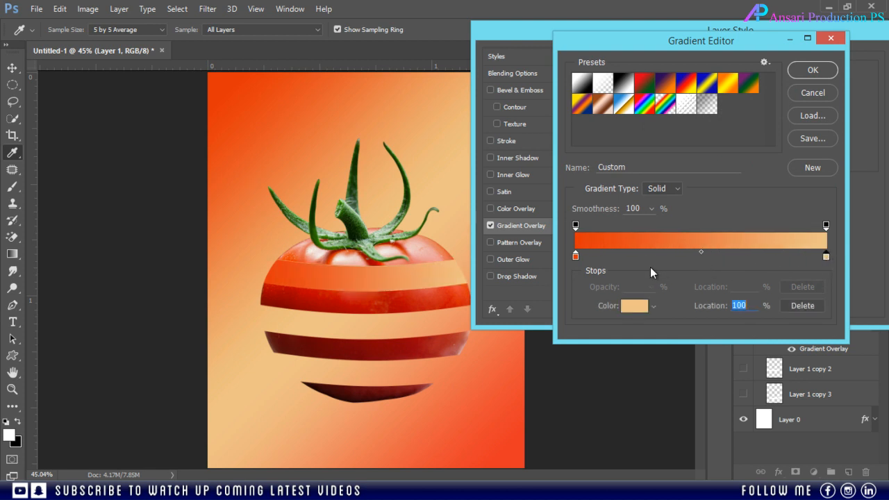
# - Set the first colour stop of Layer 1's gradient to deep red #ba0501, sampled from the tomato
pyautogui.click(575, 255)
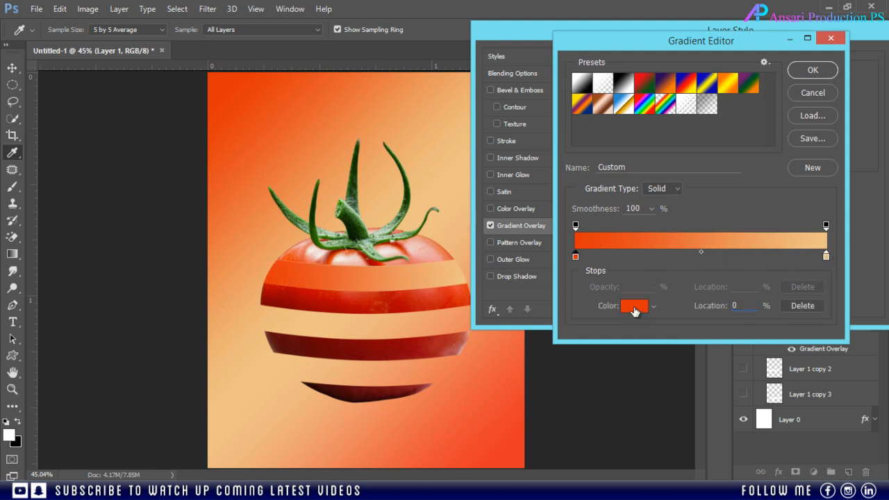
pyautogui.click(635, 307)
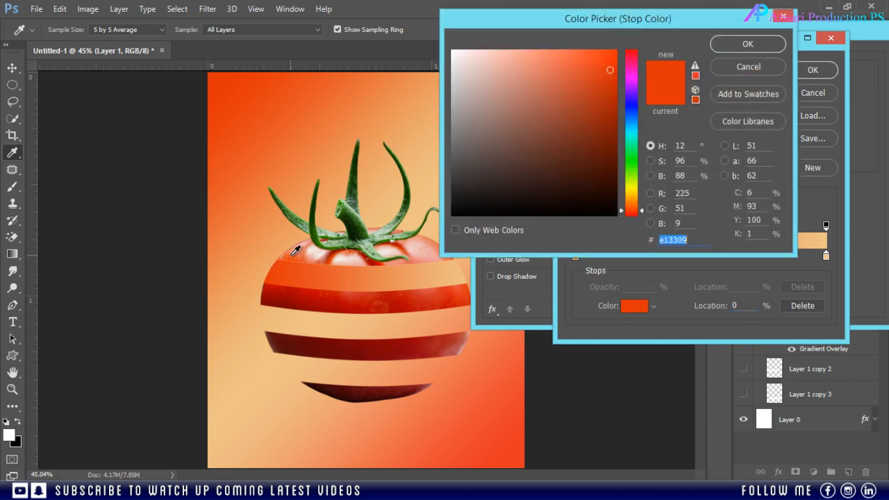
pyautogui.click(278, 283)
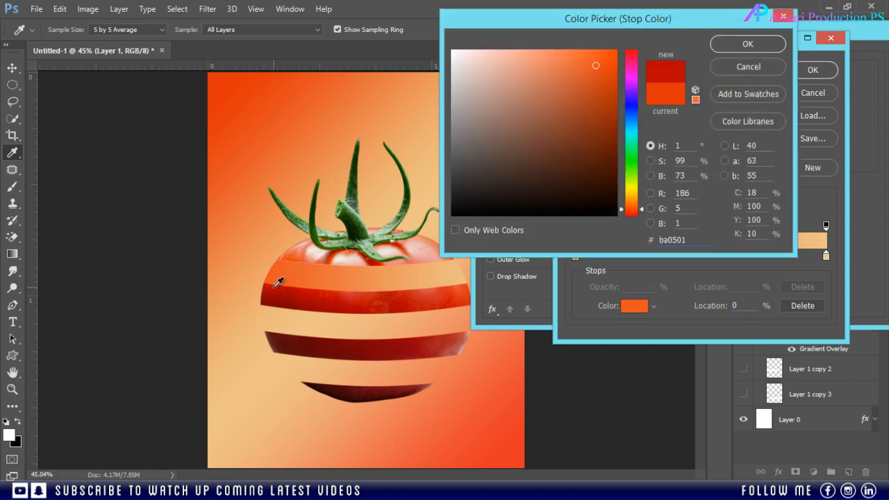
pyautogui.click(763, 46)
# - Set the end colour stop of Layer 1's gradient to light orange #e4704b, sampled from the tomato's upper slice, and apply the layer style
pyautogui.click(826, 256)
pyautogui.click(468, 262)
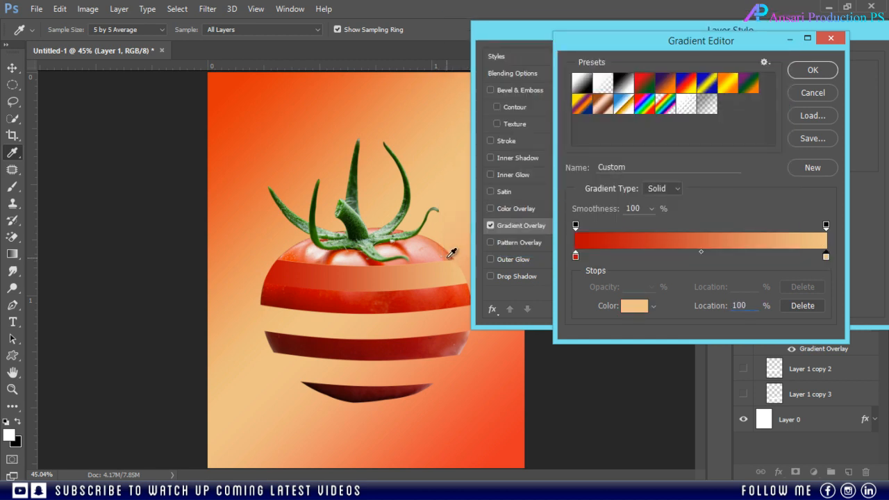
pyautogui.click(452, 253)
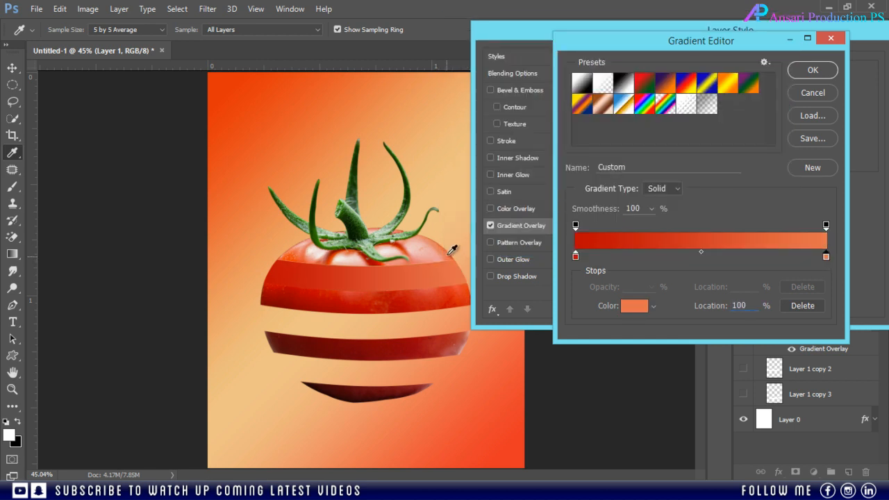
pyautogui.click(809, 71)
pyautogui.moveTo(835, 35); pyautogui.dragTo(361, 33)
pyautogui.click(610, 59)
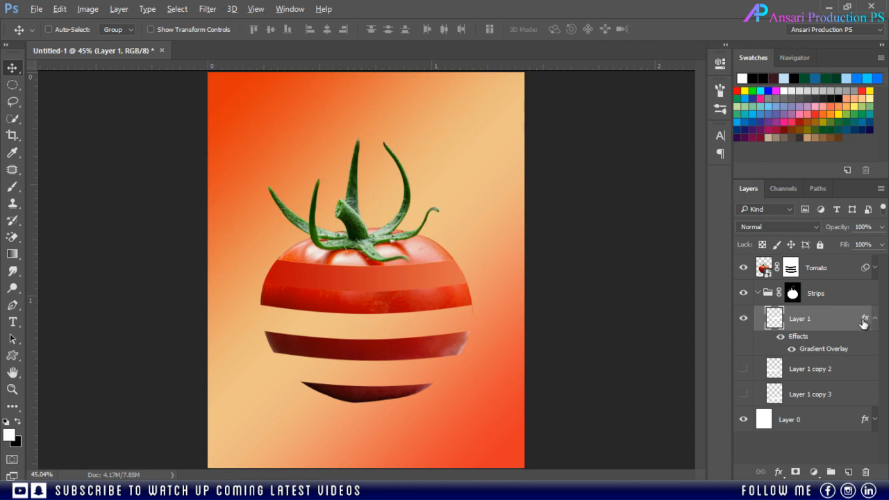
# - Copy Layer 1's gradient overlay to Layer 1 copy 2 and Layer 1 copy 3, collapse their effects and show both layers
pyautogui.moveTo(866, 319); pyautogui.dragTo(867, 416)
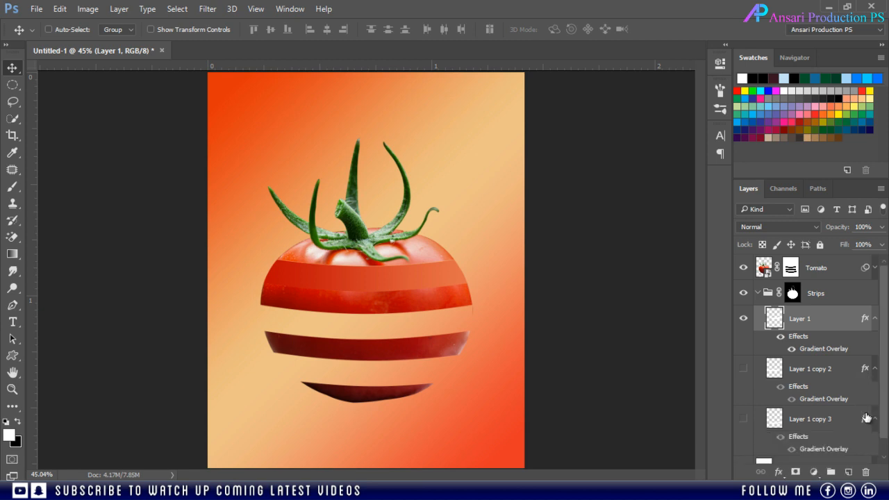
pyautogui.click(875, 368)
pyautogui.click(875, 394)
pyautogui.click(743, 369)
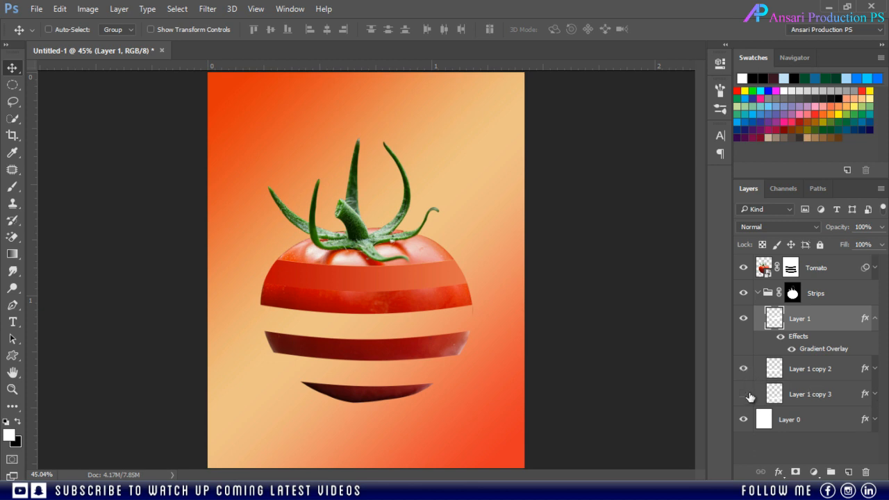
pyautogui.click(744, 393)
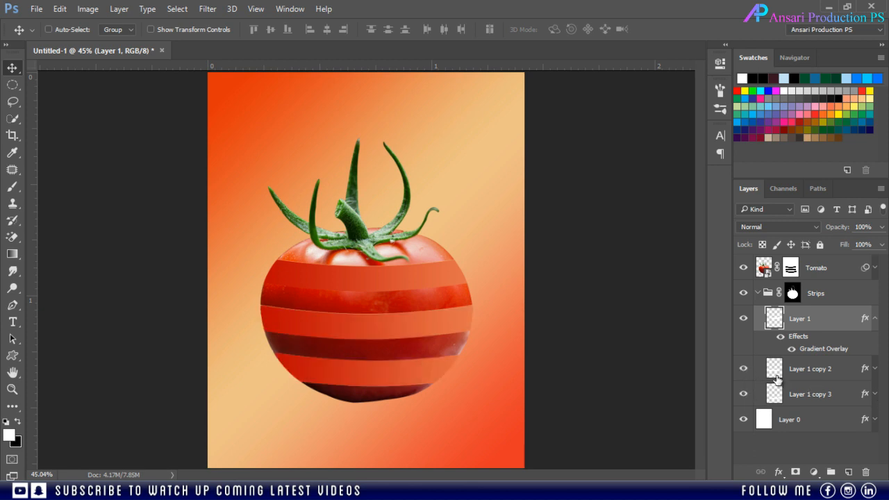
# - Set the end colour stop of Layer 1 copy 2's overlay gradient to dusty red #b65b58, sampled from the tomato's dark stripe, and apply it
pyautogui.click(802, 372)
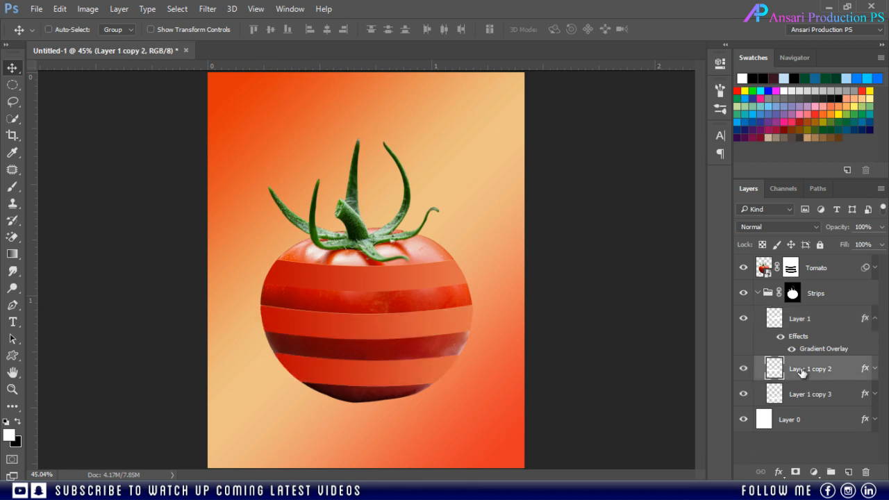
pyautogui.doubleClick(865, 369)
pyautogui.moveTo(317, 32); pyautogui.dragTo(708, 44)
pyautogui.click(611, 237)
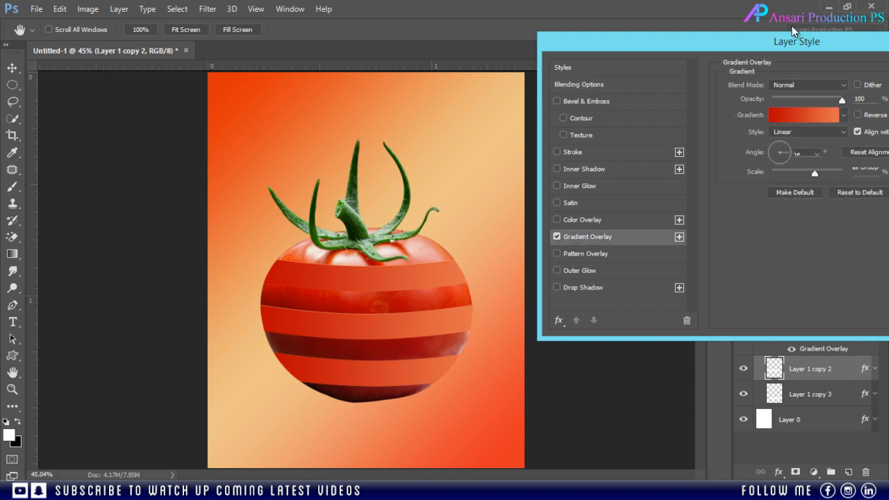
pyautogui.click(796, 116)
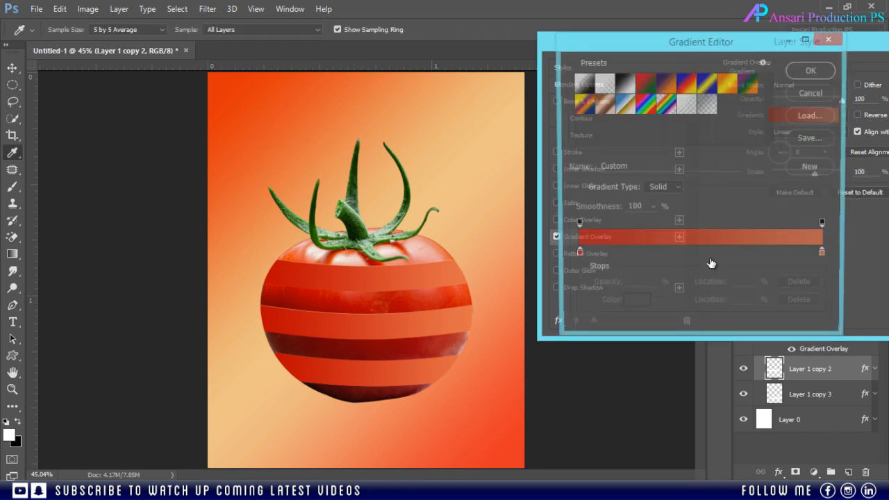
pyautogui.click(826, 256)
pyautogui.click(634, 305)
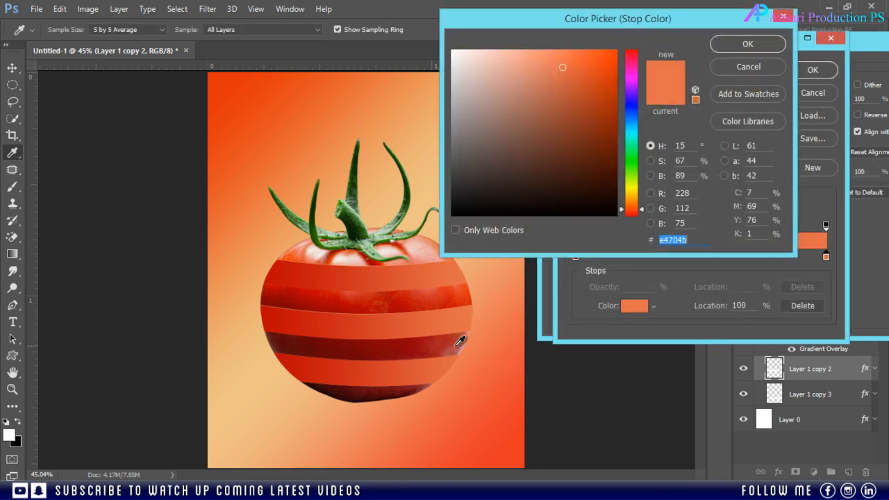
pyautogui.click(460, 345)
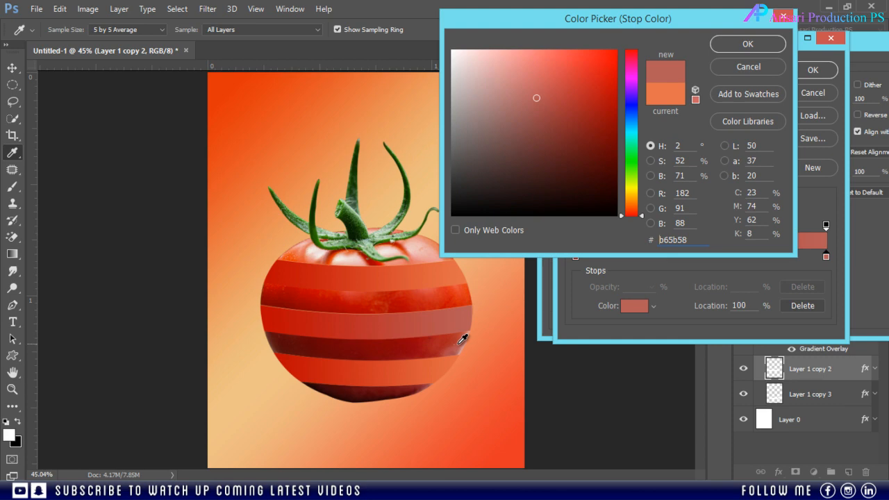
pyautogui.click(748, 44)
pyautogui.click(813, 69)
pyautogui.click(852, 73)
# - Set the first colour stop of Layer 1 copy 3's overlay gradient to dark maroon #540d0b, sampled from the tomato's dark slice
pyautogui.click(842, 395)
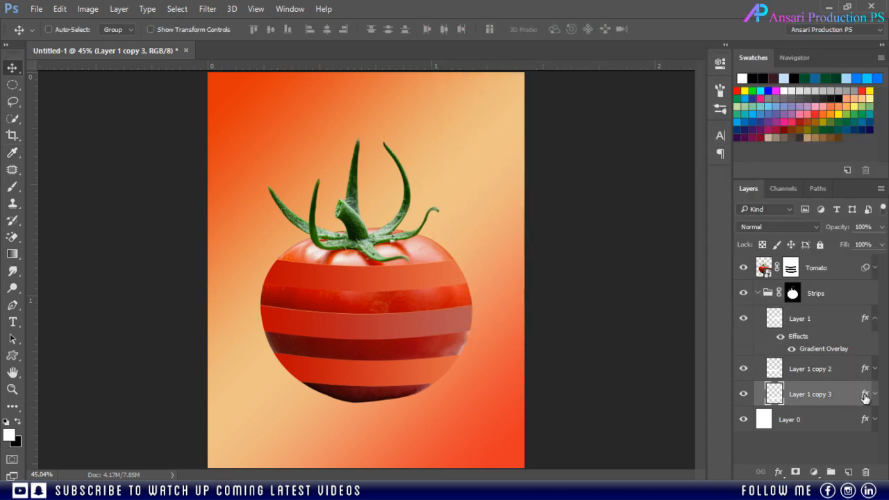
pyautogui.doubleClick(864, 394)
pyautogui.moveTo(313, 27); pyautogui.dragTo(611, 13)
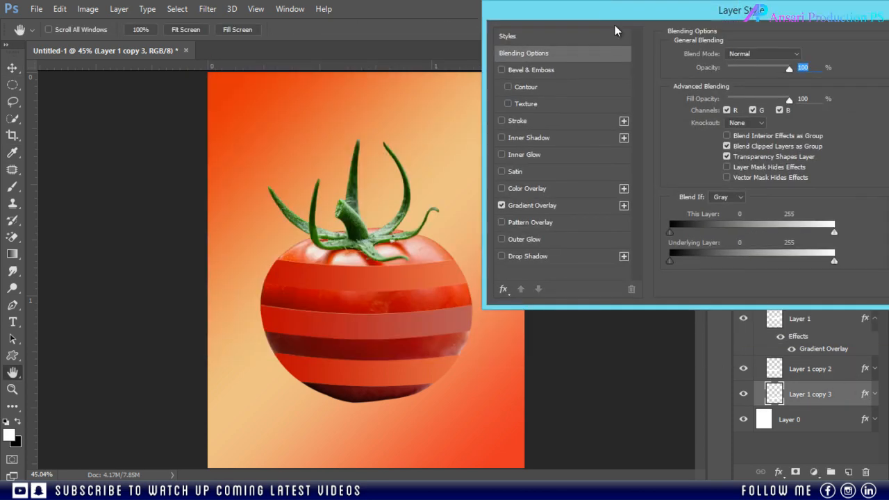
pyautogui.click(532, 205)
pyautogui.click(743, 83)
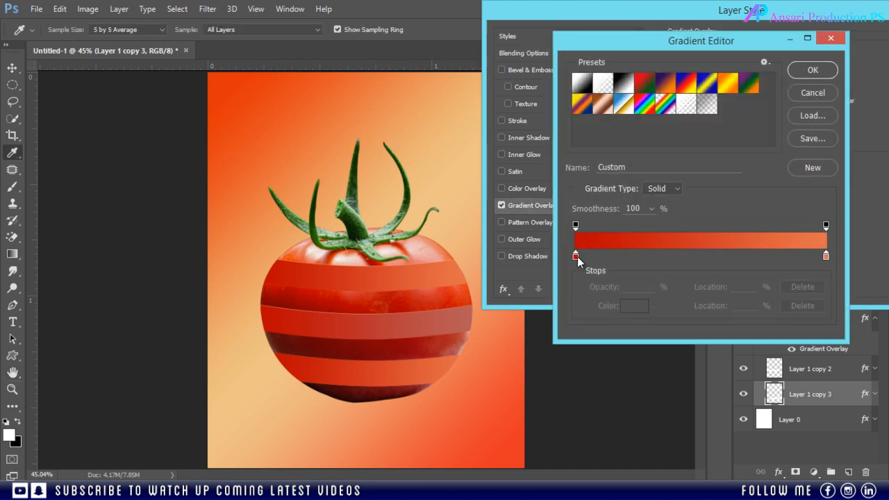
pyautogui.doubleClick(575, 256)
pyautogui.click(280, 341)
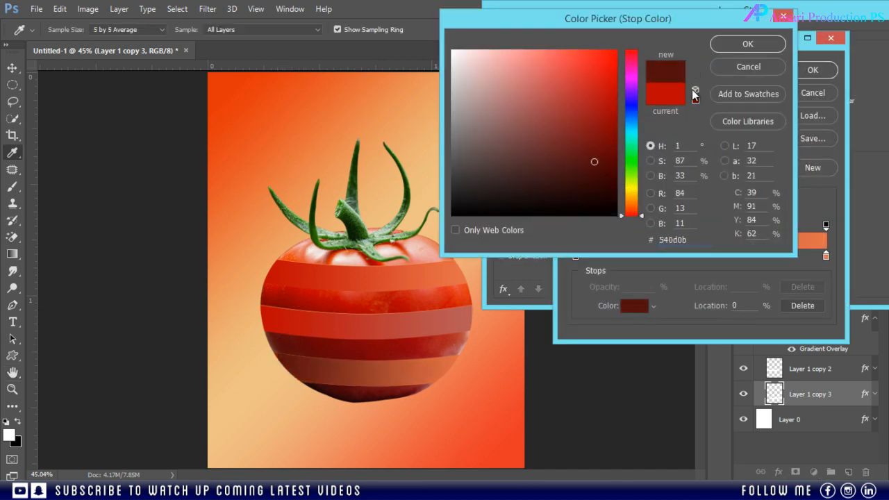
pyautogui.click(734, 47)
# - Set the end colour stop of Layer 1 copy 3's overlay gradient to muted red #9a3438, sampled from the lowest slice, and apply the layer style
pyautogui.click(826, 255)
pyautogui.click(635, 306)
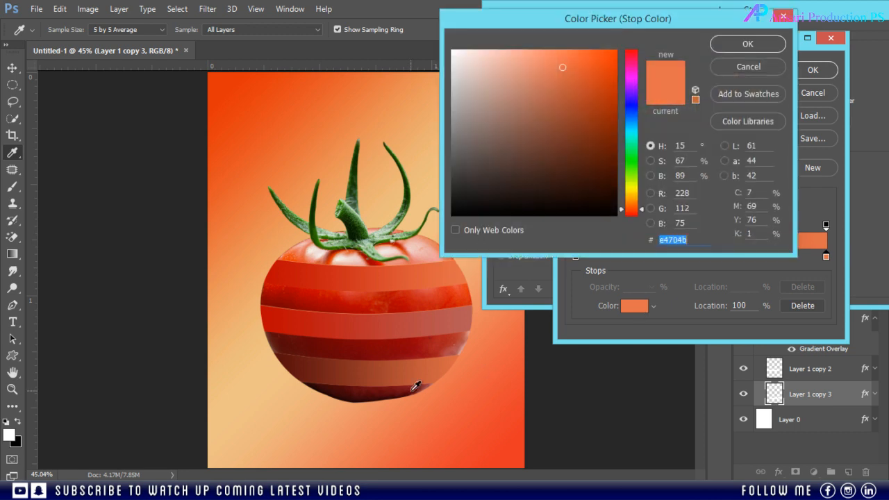
pyautogui.click(421, 380)
pyautogui.click(427, 383)
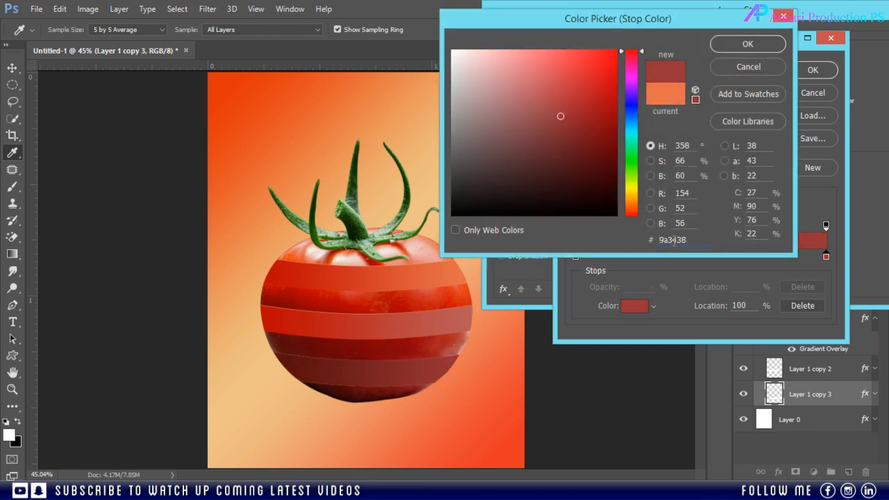
pyautogui.click(758, 41)
pyautogui.click(753, 49)
pyautogui.click(814, 77)
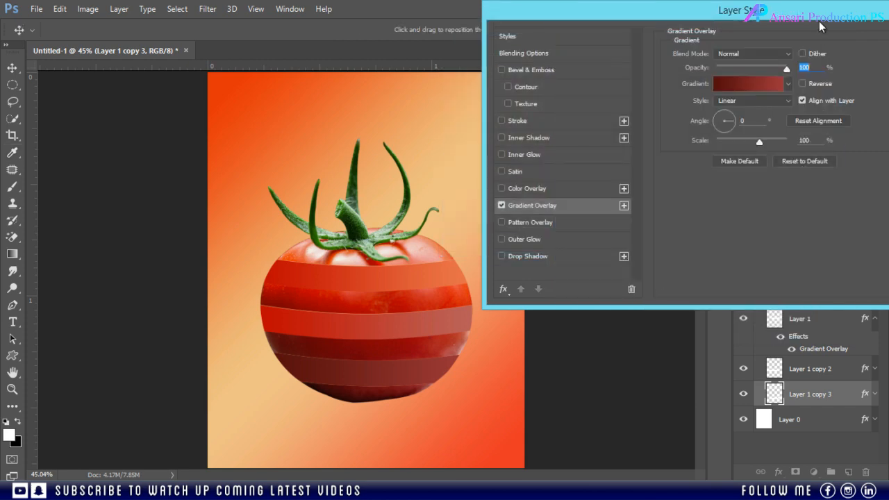
pyautogui.moveTo(819, 21); pyautogui.dragTo(701, 29)
pyautogui.click(828, 44)
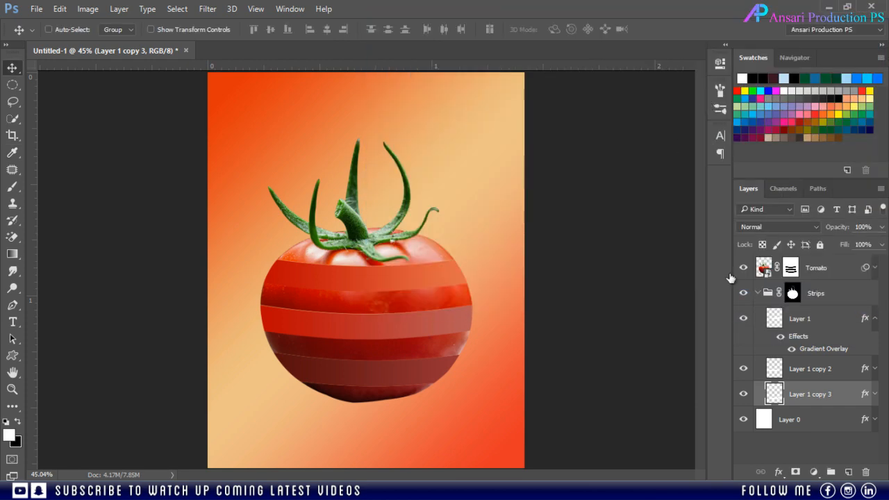
# - Collapse Layer 1's effects, select Layer 1, and hide Layer 1 copy 2 and Layer 1 copy 3
pyautogui.click(875, 318)
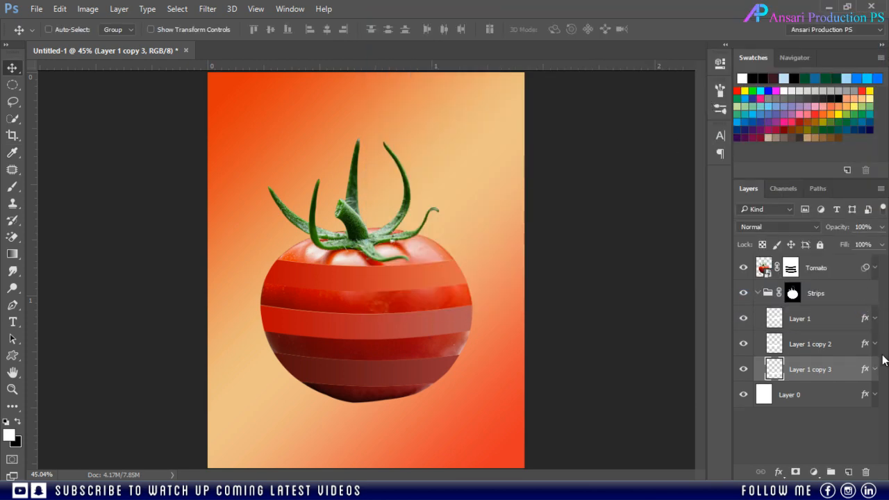
pyautogui.click(810, 320)
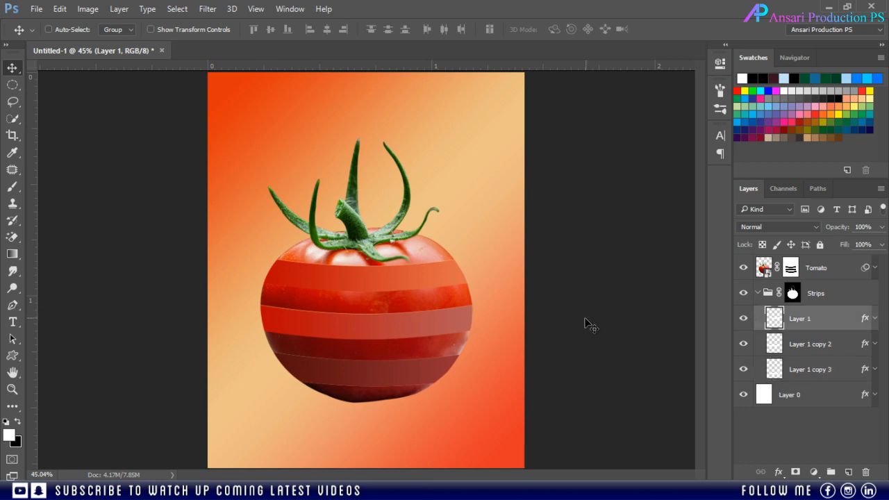
pyautogui.click(743, 344)
pyautogui.click(743, 368)
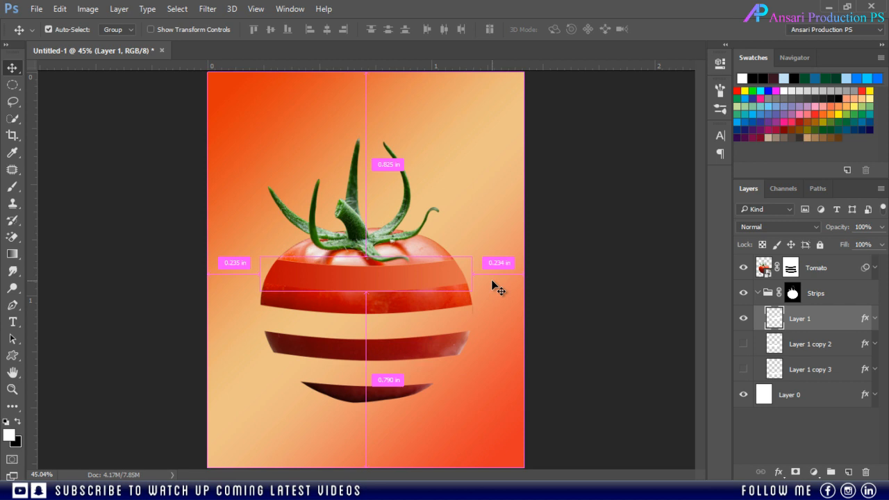
# - Free-transform Layer 1's strip, rotating it about 14.57° so it slants down between the top and second slices
pyautogui.hotkey('ctrl', '+')
pyautogui.hotkey('ctrl', '+')
pyautogui.hotkey('ctrl', '+')
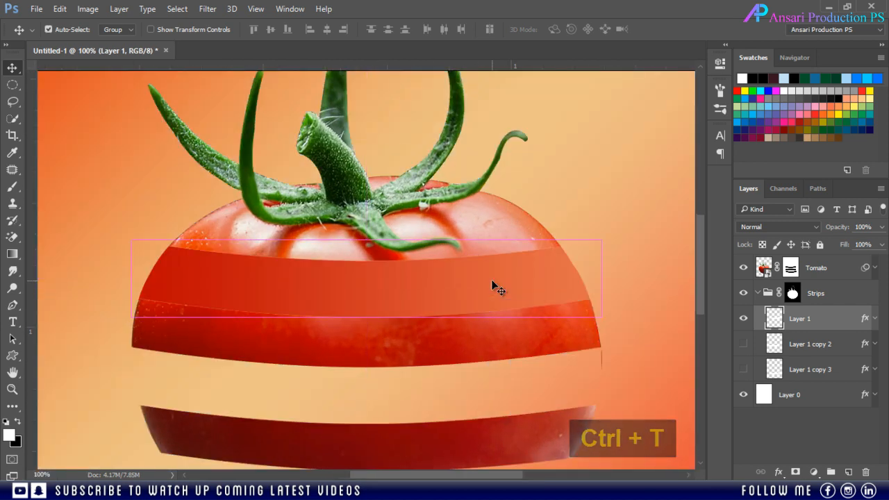
pyautogui.hotkey('ctrl', 't')
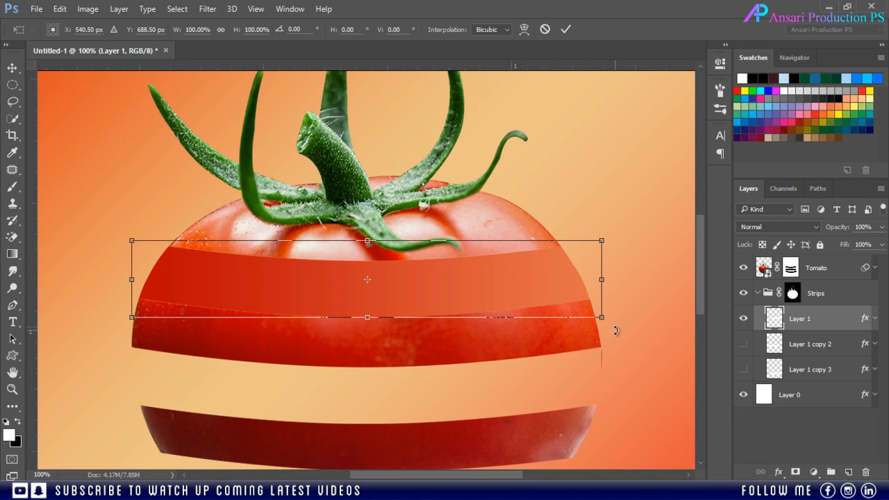
pyautogui.moveTo(615, 334); pyautogui.dragTo(577, 383)
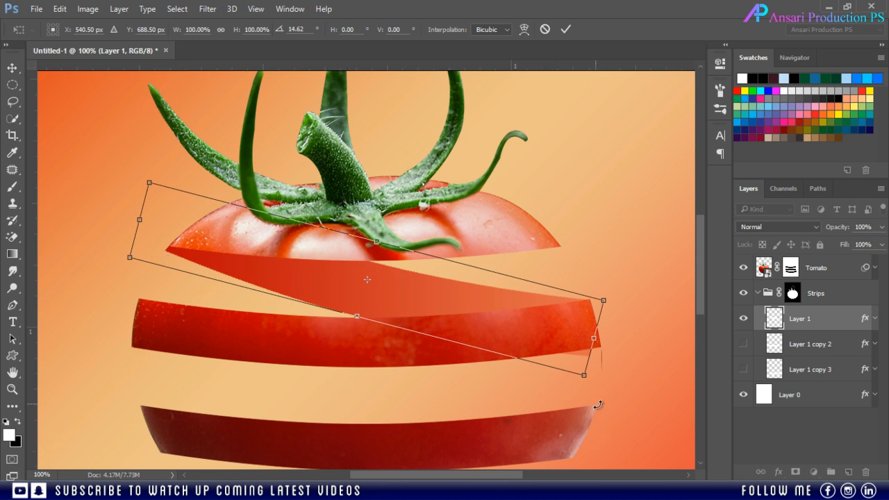
pyautogui.moveTo(597, 405); pyautogui.dragTo(599, 406)
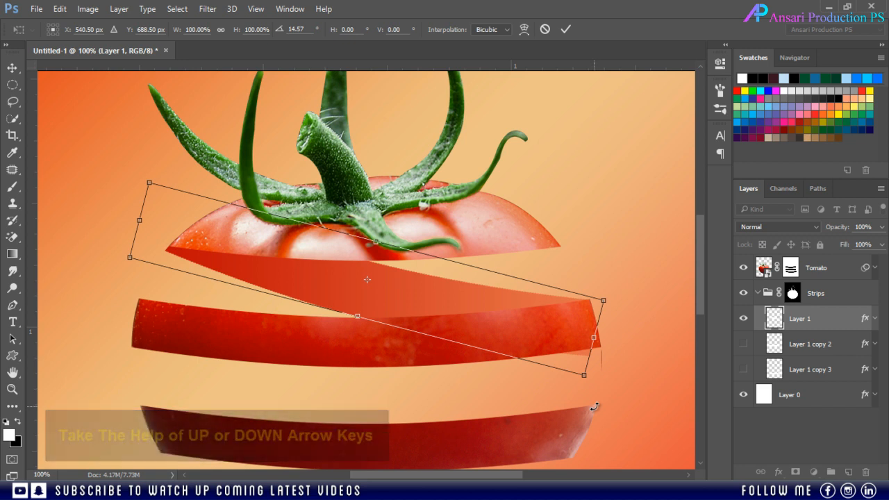
# - Nudge the rotated strip up 5 px to Y 683.50, adjust its rotation to 15.23° and apply the transform
pyautogui.press('Up')
pyautogui.press('Up')
pyautogui.press('Up')
pyautogui.press('Up')
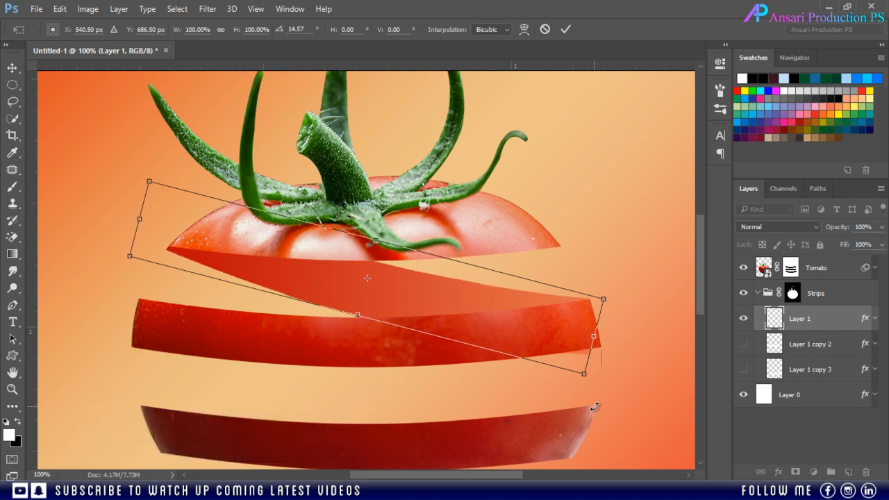
pyautogui.press('Up')
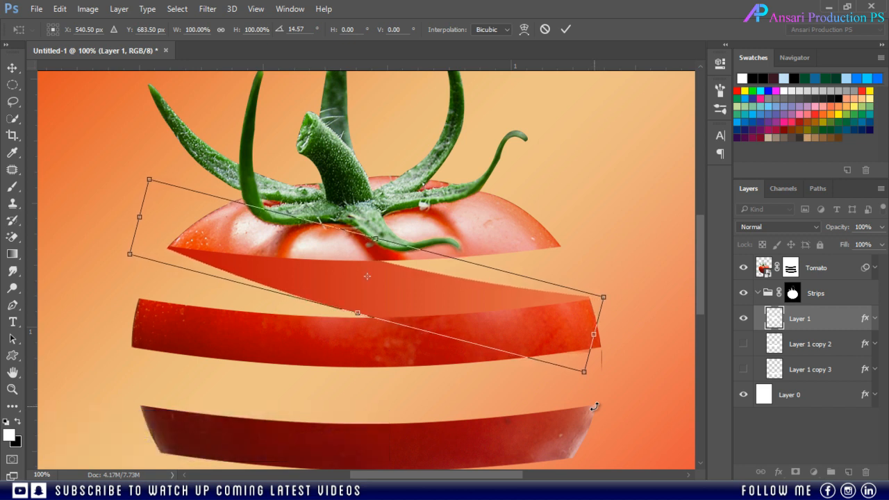
pyautogui.moveTo(589, 409); pyautogui.dragTo(595, 410)
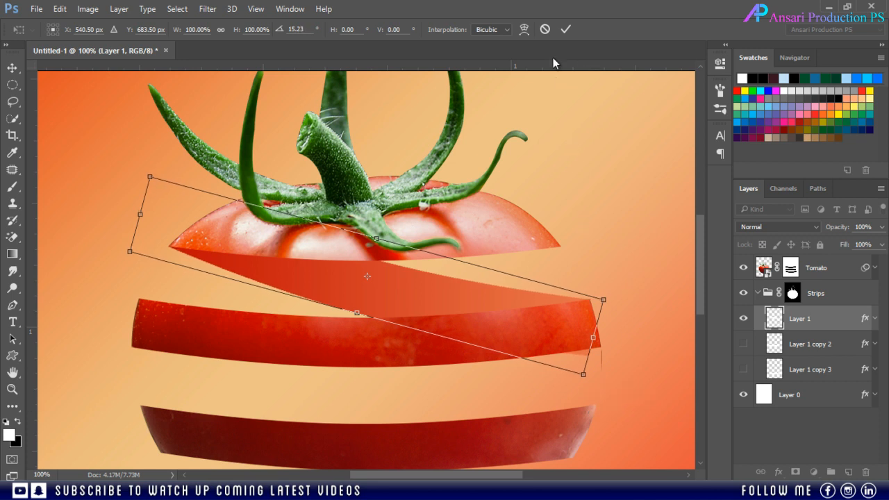
pyautogui.click(565, 29)
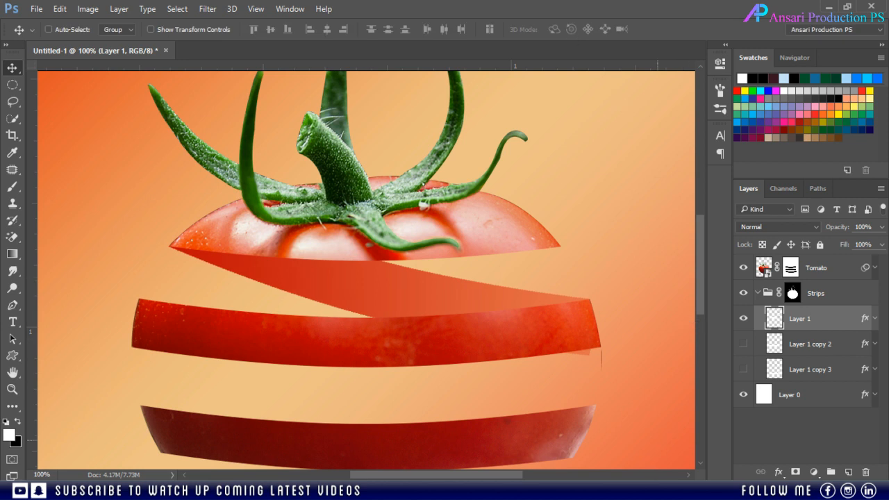
# - Target the Strips group's mask and reduce the Brush to 25 px near the second slice's lower corner
pyautogui.scroll(-2, 702, 276)
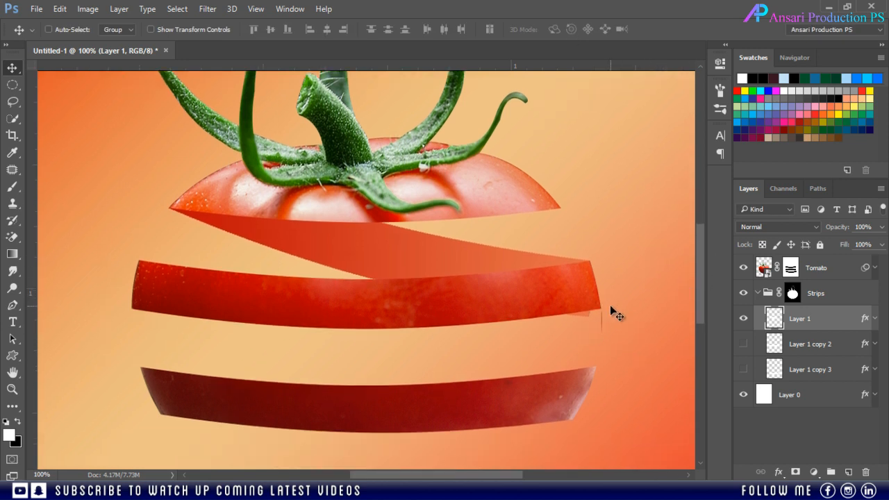
pyautogui.click(792, 294)
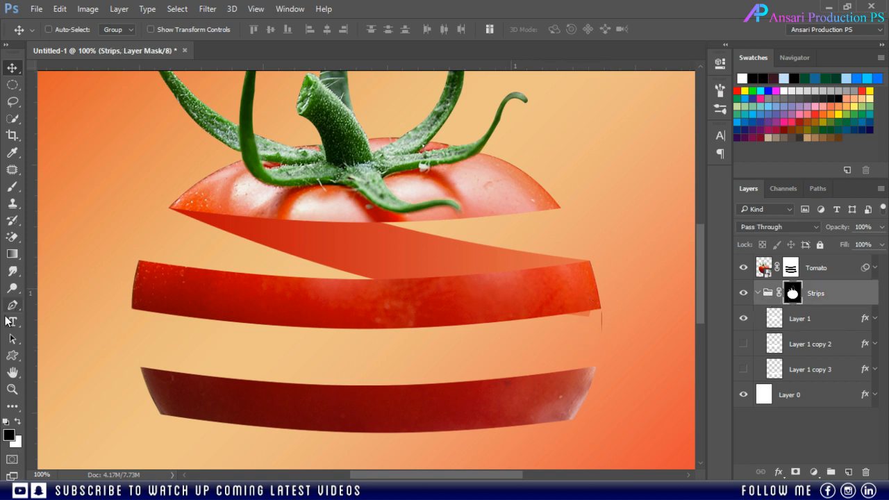
pyautogui.click(12, 186)
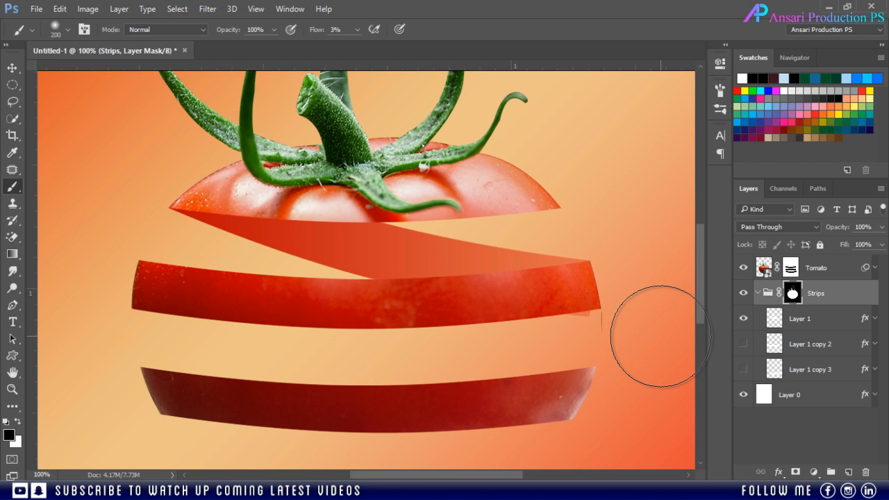
pyautogui.press('[')
pyautogui.press('[')
pyautogui.press('[')
pyautogui.press('[')
pyautogui.press('[')
pyautogui.press('[')
pyautogui.press('[')
pyautogui.press('[')
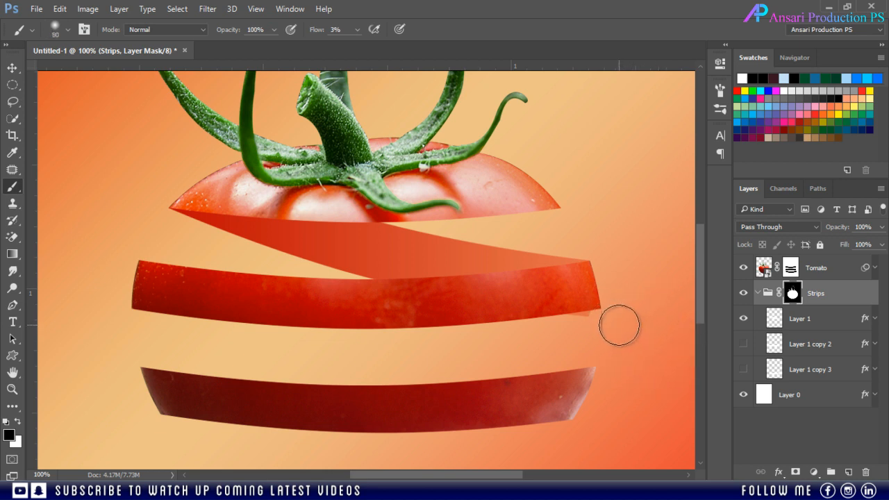
pyautogui.press('[')
pyautogui.press('[')
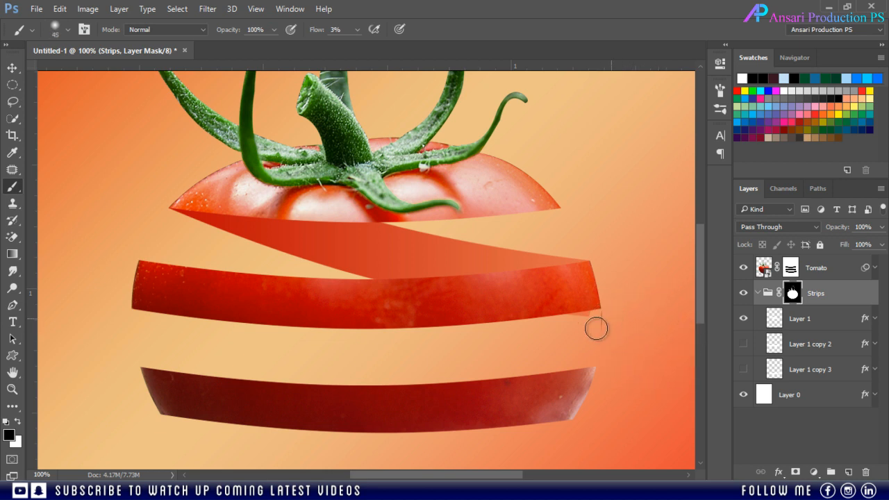
pyautogui.press('[')
pyautogui.press('[')
# - On the Tomato layer's mask, paint out the thin stray line beside the second slice's right end in black at 100% flow
pyautogui.click(790, 270)
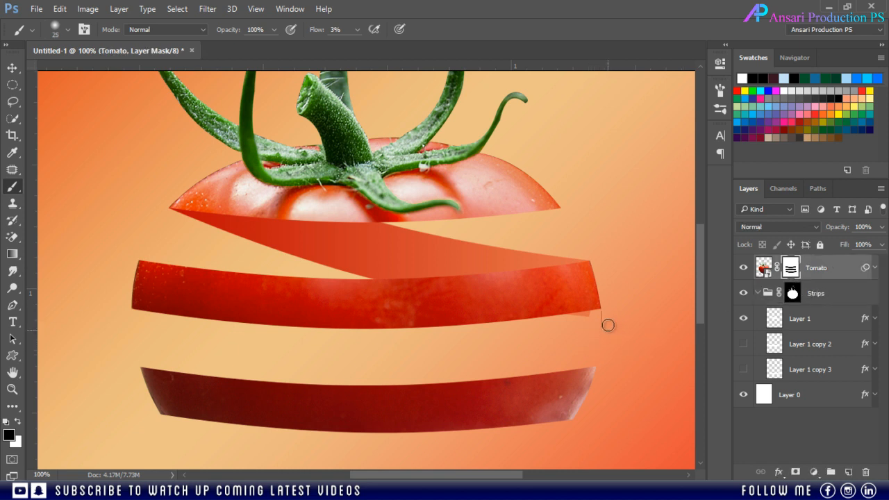
pyautogui.click(358, 30)
pyautogui.moveTo(361, 45); pyautogui.dragTo(460, 45)
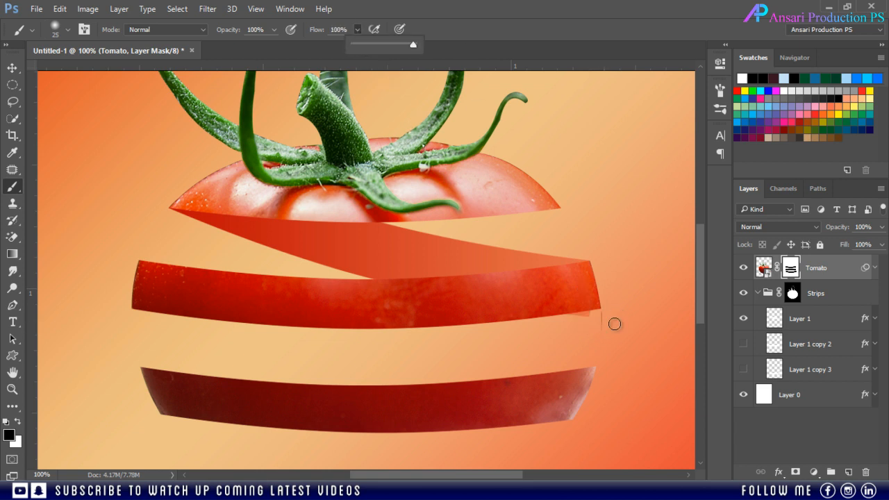
pyautogui.moveTo(632, 317)
pyautogui.mouseDown()
pyautogui.moveTo(595, 328)
pyautogui.moveTo(601, 312)
pyautogui.moveTo(608, 332)
pyautogui.mouseUp()
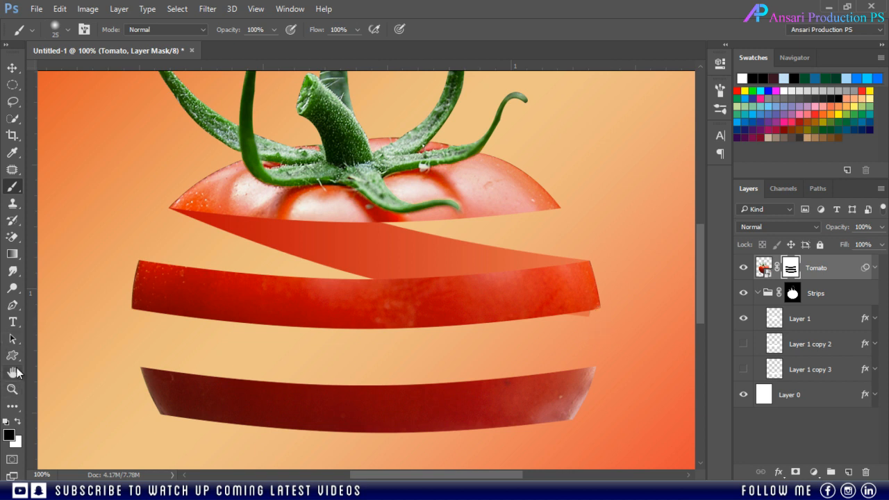
# - Restore the second slice's right edge in white on the Tomato mask, return to black with a smaller brush, and finish with the Move tool
pyautogui.click(17, 422)
pyautogui.moveTo(593, 301); pyautogui.dragTo(603, 304)
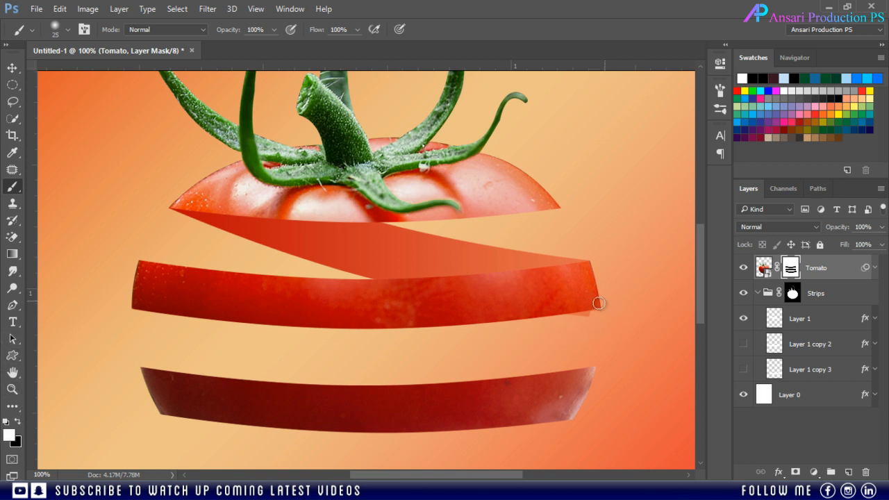
pyautogui.click(18, 421)
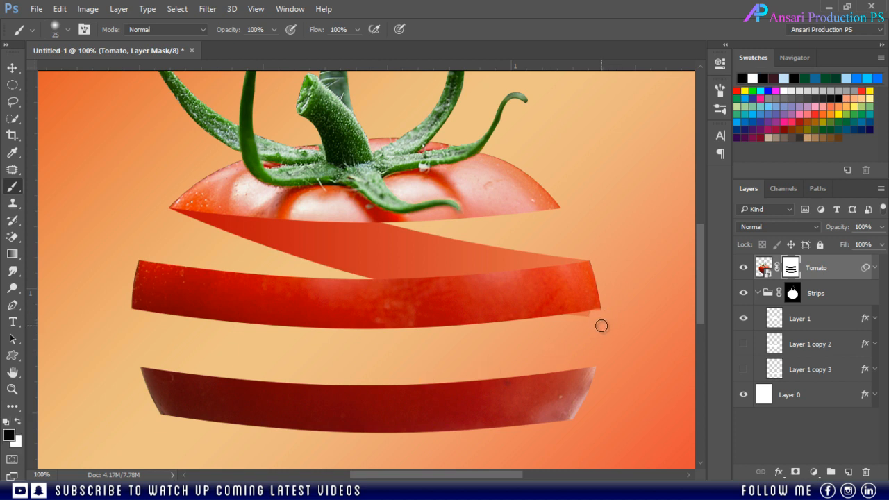
pyautogui.press('[')
pyautogui.press('[')
pyautogui.press('[')
pyautogui.press('[')
pyautogui.click(12, 67)
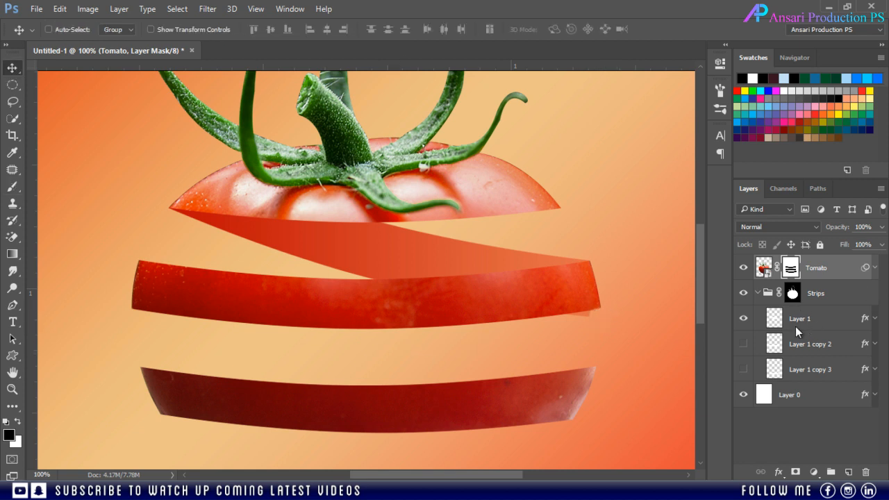
# - Add a mask to Layer 1 and hide the strip's overhang at both ends with a 50 px black brush
pyautogui.click(798, 321)
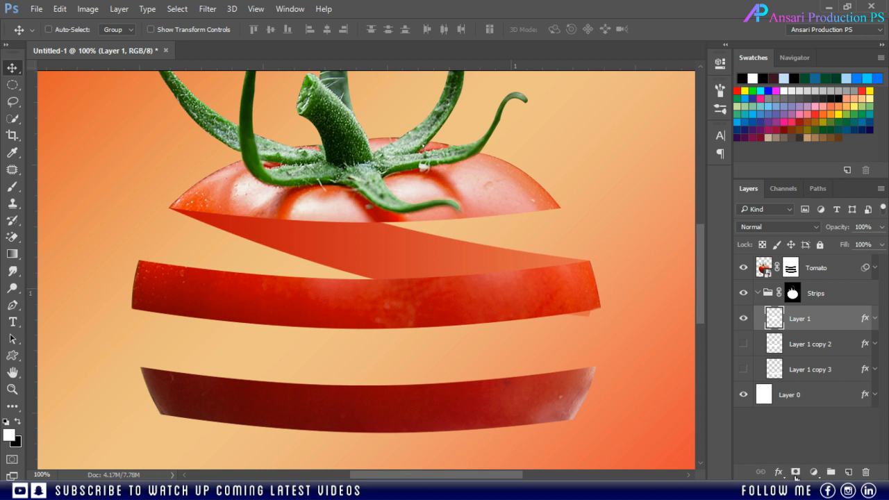
pyautogui.click(12, 186)
pyautogui.press(']')
pyautogui.press(']')
pyautogui.press(']')
pyautogui.press(']')
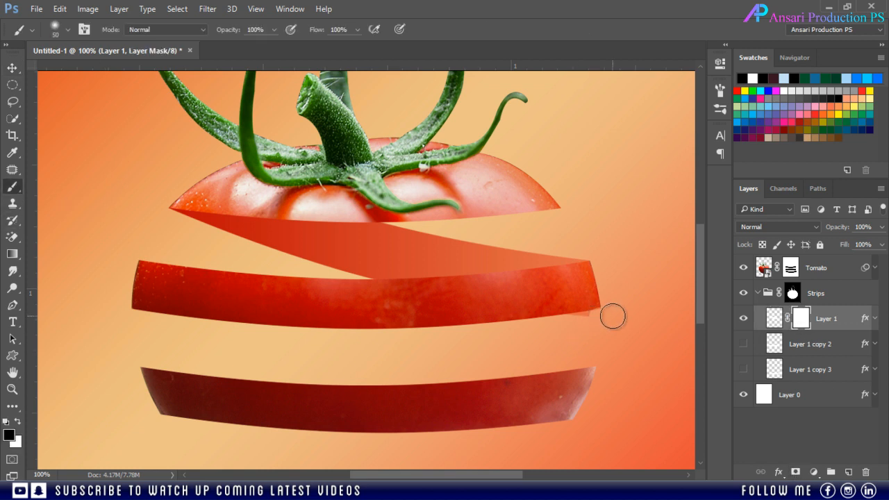
pyautogui.click(558, 309)
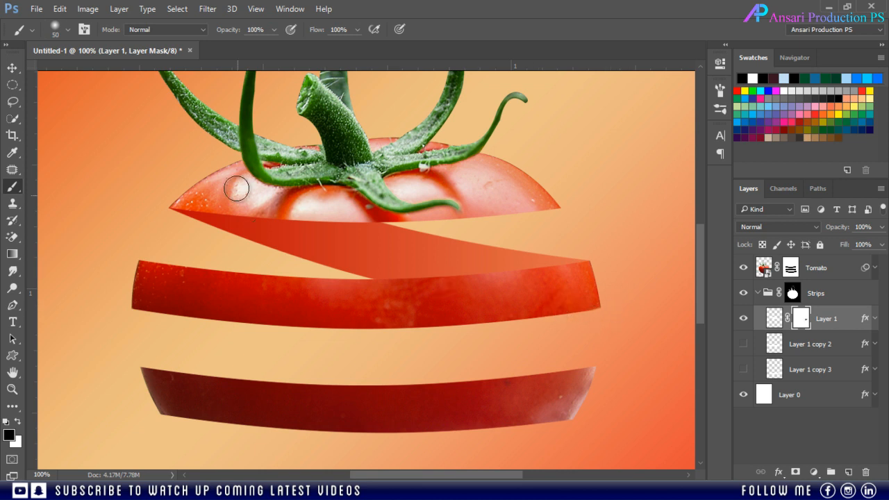
pyautogui.moveTo(237, 189); pyautogui.dragTo(153, 200)
pyautogui.click(11, 70)
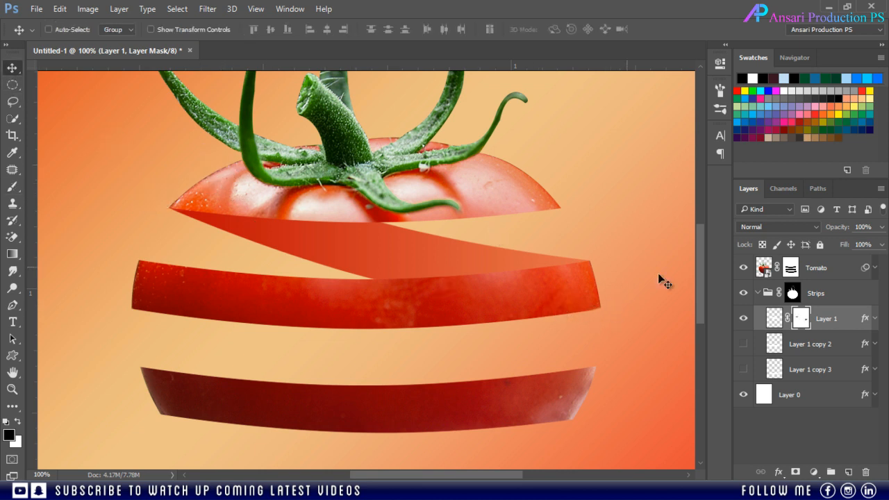
# - Show the Layer 1 copy 2 strip and rotate it about 11° with Free Transform between the second and third slices
pyautogui.click(804, 350)
pyautogui.click(743, 344)
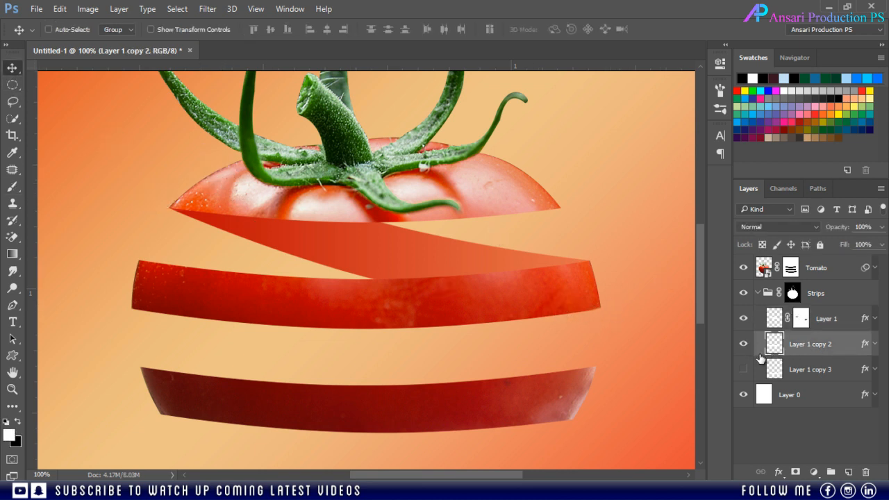
pyautogui.hotkey('ctrl', 't')
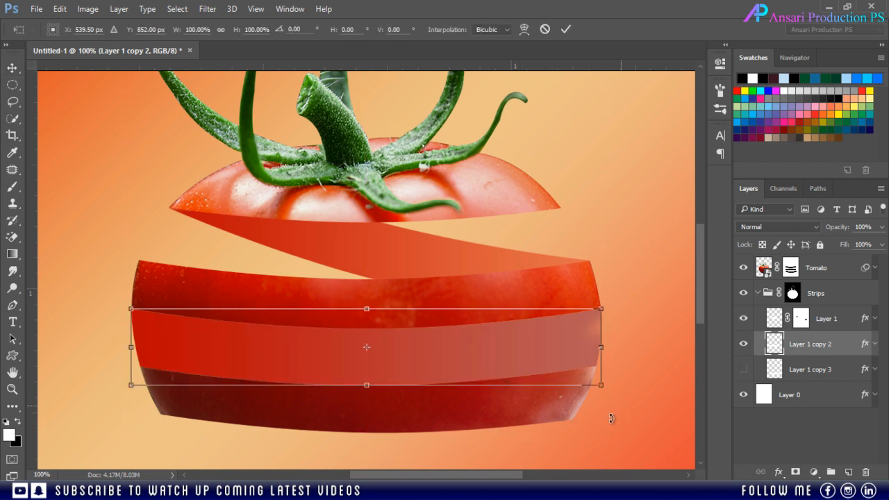
pyautogui.moveTo(611, 418); pyautogui.dragTo(576, 441)
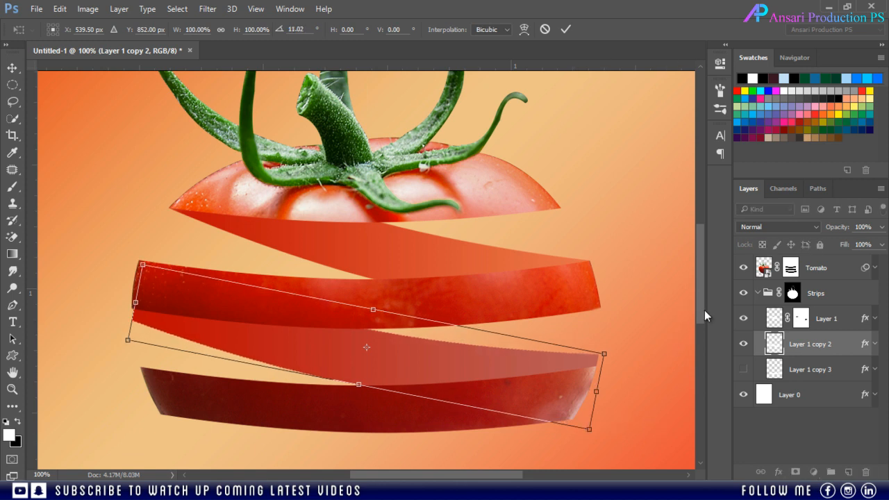
# - Nudge the Layer 1 copy 2 strip about 5 px left, rotate it slightly further to meet the slice edges, and apply the transform
pyautogui.moveTo(704, 310); pyautogui.dragTo(703, 322)
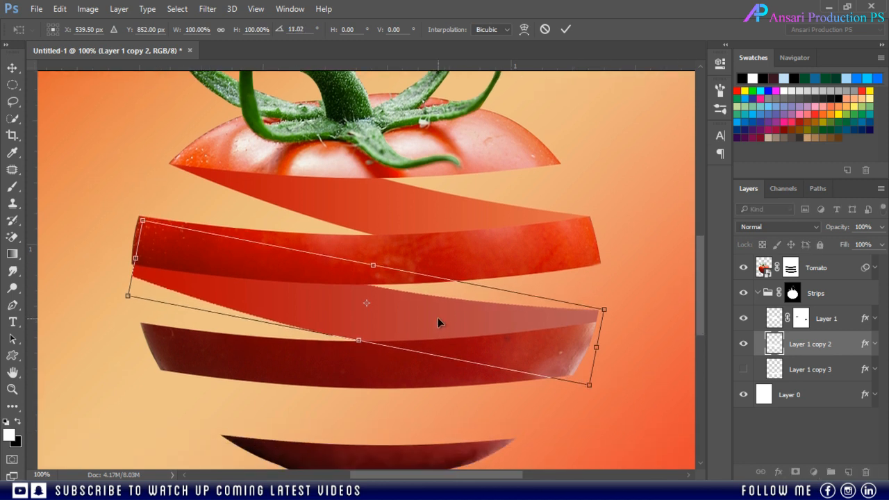
pyautogui.press('Left')
pyautogui.press('Left')
pyautogui.press('Left')
pyautogui.press('Left')
pyautogui.press('Left')
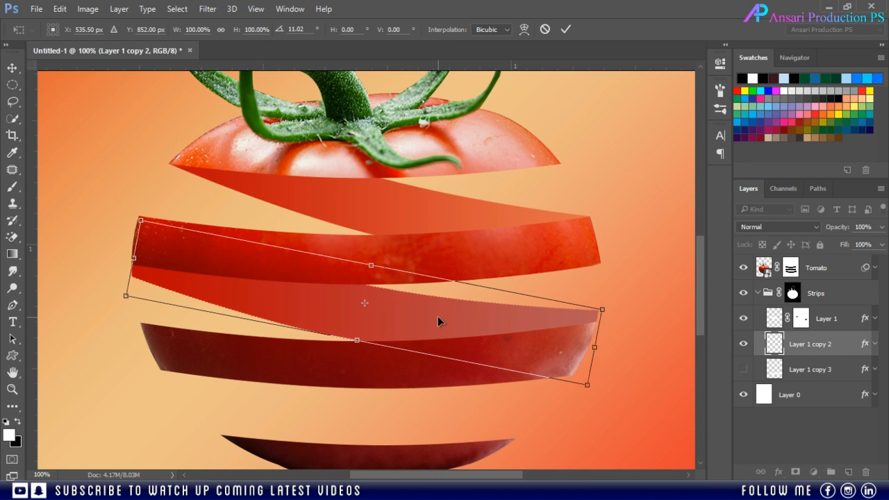
pyautogui.press('Left')
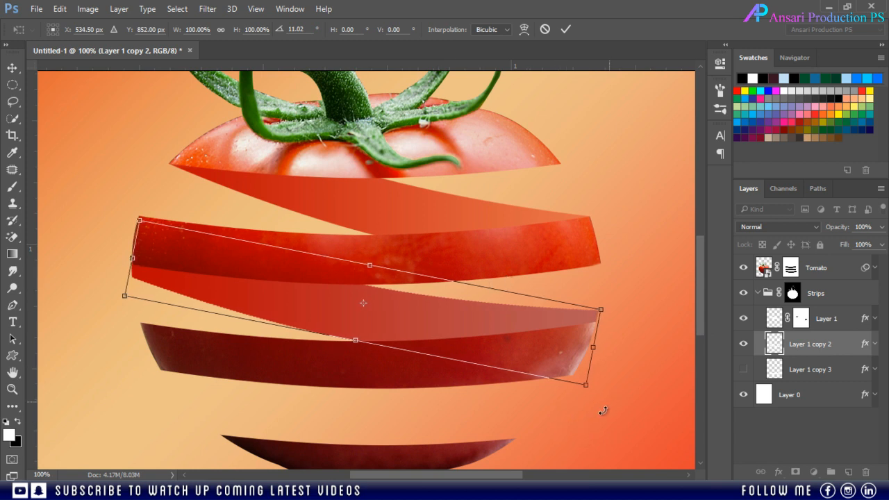
pyautogui.moveTo(603, 411); pyautogui.dragTo(599, 410)
pyautogui.click(566, 29)
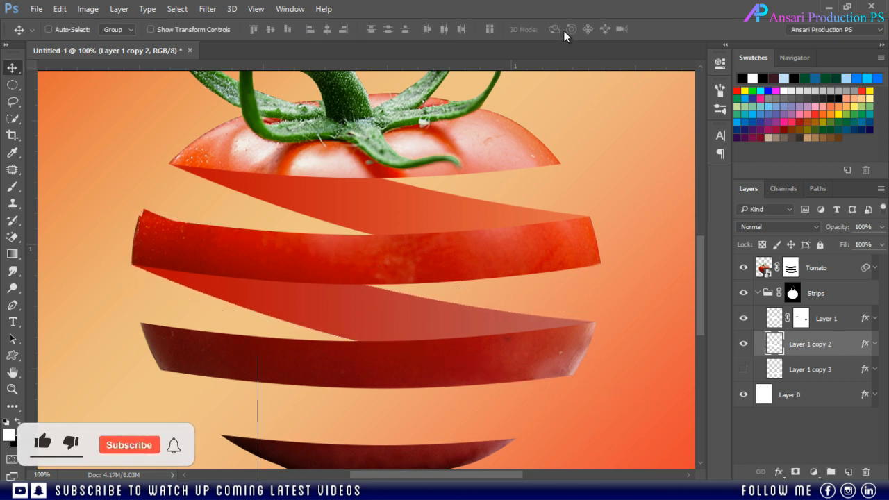
# - Add a mask to Layer 1 copy 2 and hide the strip's overhang with a 50 px black brush
pyautogui.click(795, 471)
pyautogui.press('b')
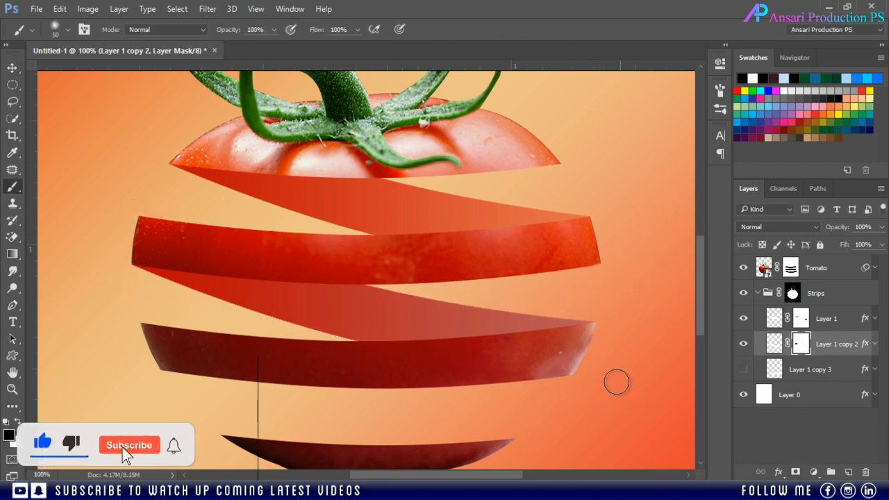
pyautogui.moveTo(703, 264); pyautogui.dragTo(702, 291)
# - Show the Layer 1 copy 3 strip and rotate it about 18° to join the third slice to the bottom slice
pyautogui.click(775, 368)
pyautogui.click(744, 369)
pyautogui.press('v')
pyautogui.hotkey('ctrl', 't')
pyautogui.moveTo(625, 377); pyautogui.dragTo(608, 411)
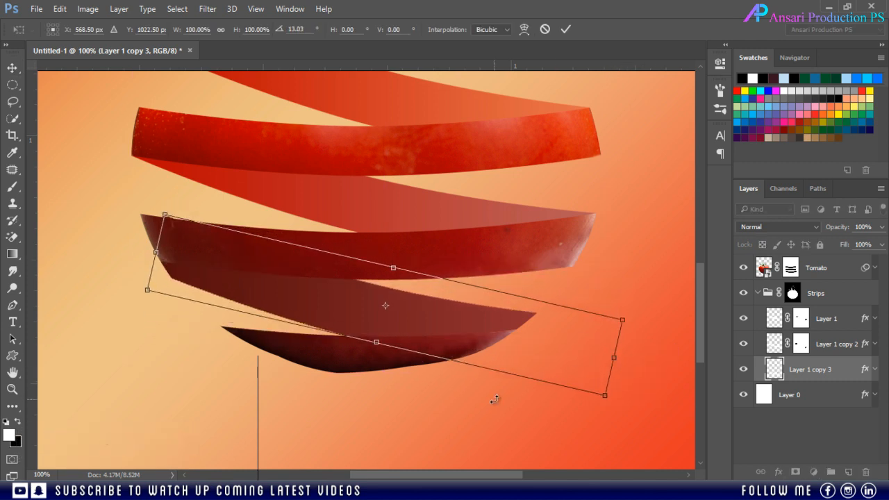
pyautogui.moveTo(495, 399); pyautogui.dragTo(604, 427)
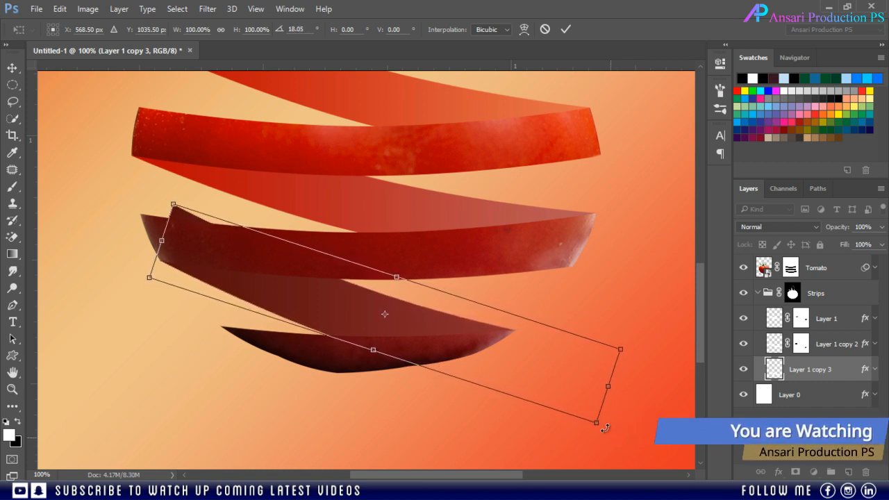
pyautogui.click(565, 29)
# - Add a mask to Layer 1 copy 3, hide the overhang above the third slice in black, and finish with the Move tool
pyautogui.click(795, 472)
pyautogui.click(12, 187)
pyautogui.moveTo(202, 217); pyautogui.dragTo(137, 209)
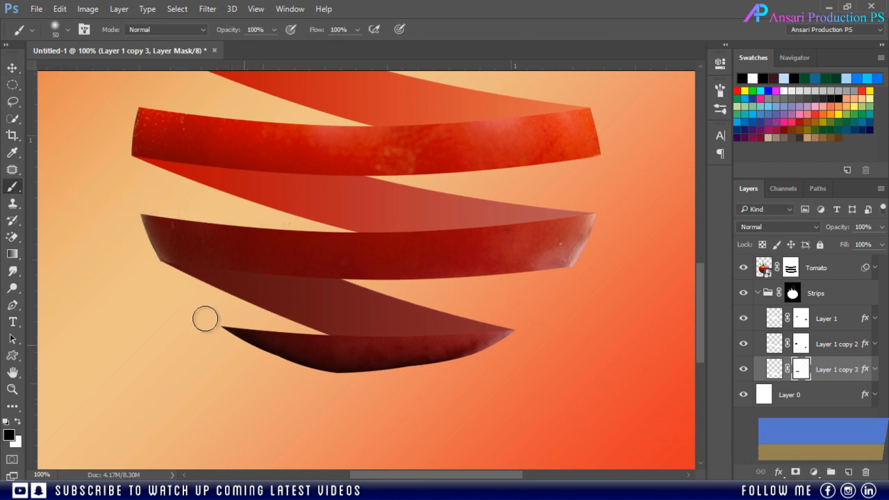
pyautogui.press('v')
# - Collapse the Strips group, hide Layer 0, and stamp the visible tomato into a new merged layer above the Tomato layer
pyautogui.hotkey('ctrl', '-')
pyautogui.hotkey('ctrl', '-')
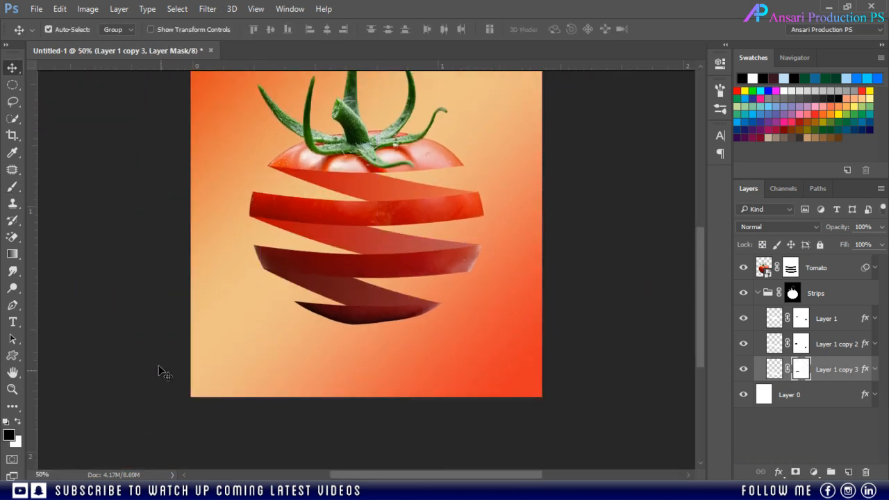
pyautogui.hotkey('ctrl', '-')
pyautogui.press('z')
pyautogui.click(767, 304)
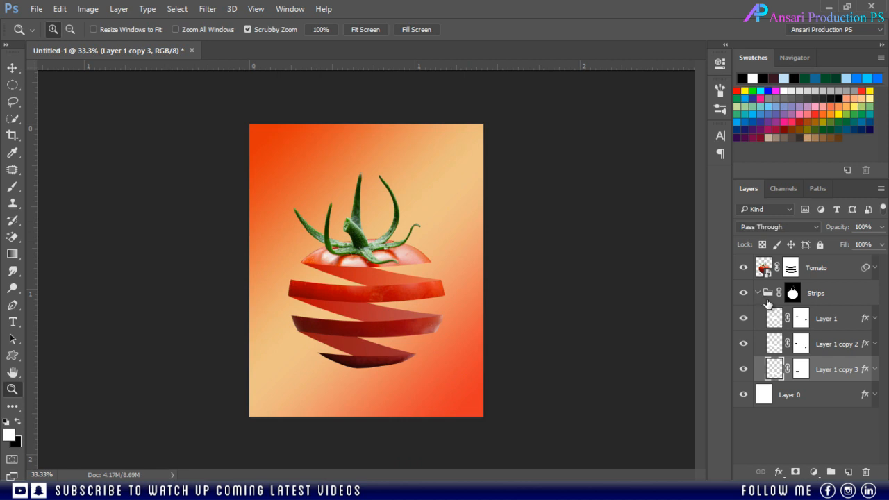
pyautogui.click(758, 292)
pyautogui.click(776, 267)
pyautogui.click(743, 320)
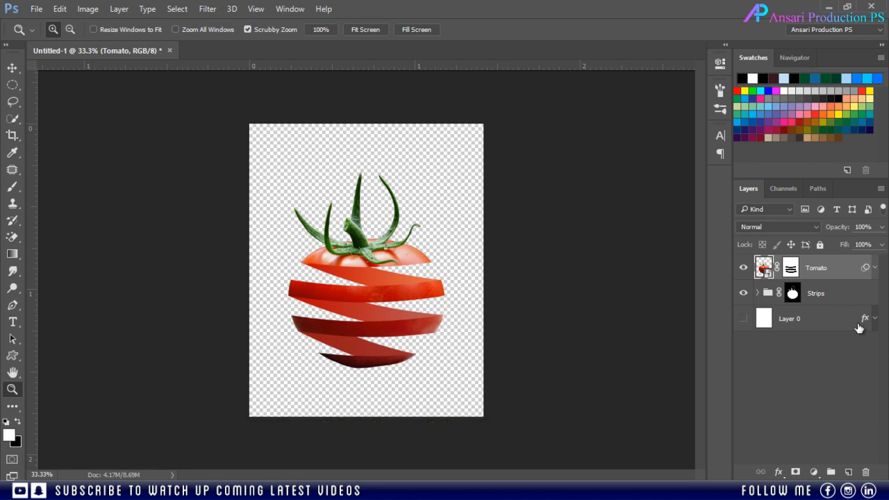
pyautogui.hotkey('ctrl', 'shift', 'alt', 'e')
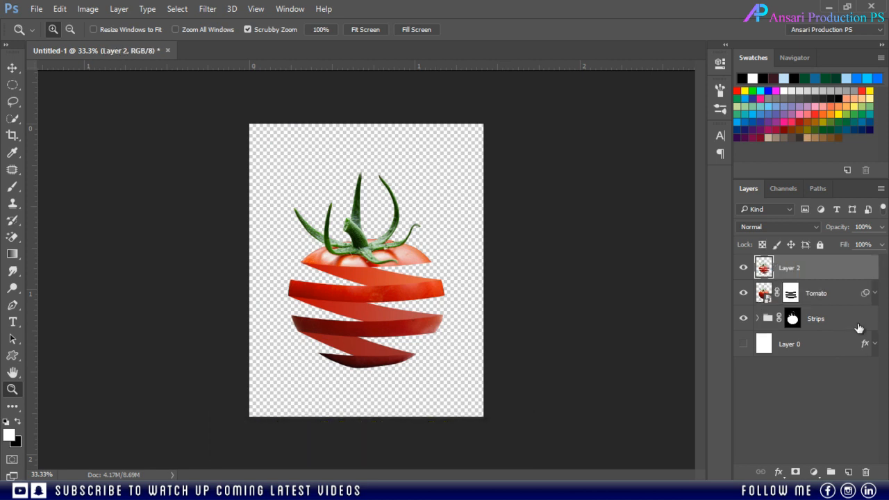
# - Hide the original Tomato layer and the Strips group, and show the Layer 0 background again
pyautogui.click(743, 293)
pyautogui.click(743, 318)
pyautogui.click(743, 343)
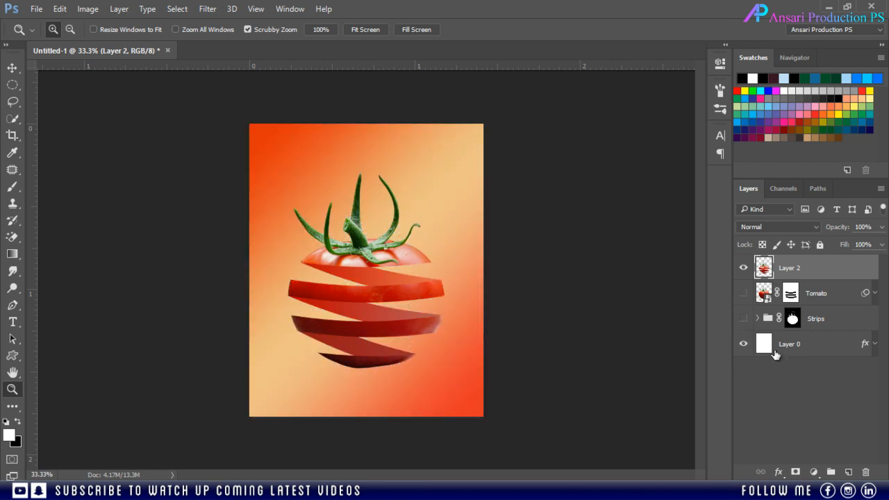
pyautogui.click(13, 68)
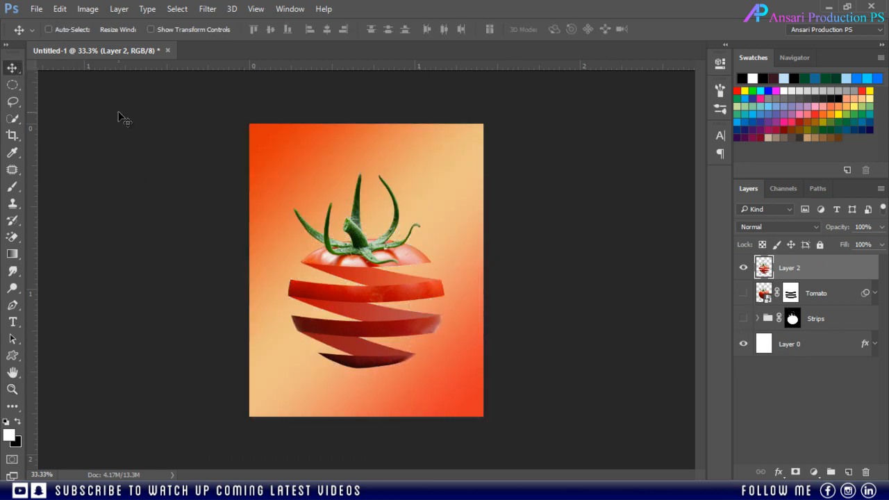
pyautogui.moveTo(370, 287); pyautogui.dragTo(395, 285)
pyautogui.hotkey('ctrl', 'z')
# - Add a Curves adjustment layer above Layer 2 and clip it to that layer
pyautogui.click(814, 473)
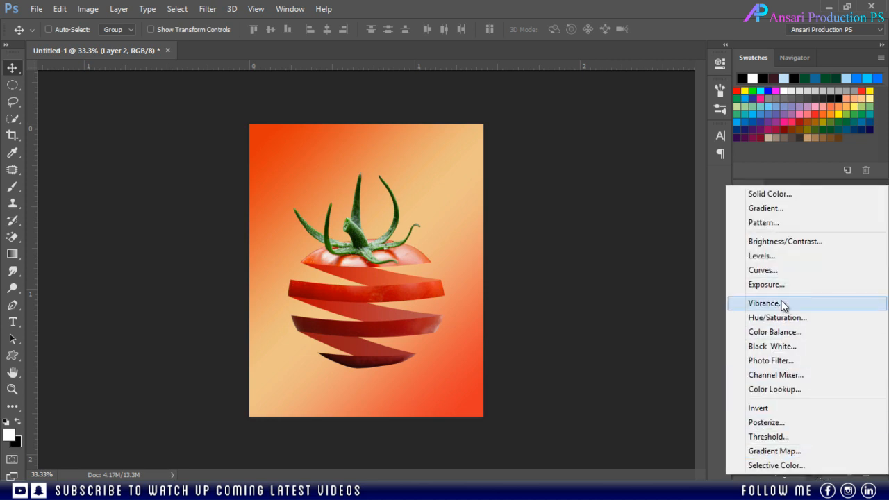
pyautogui.click(766, 270)
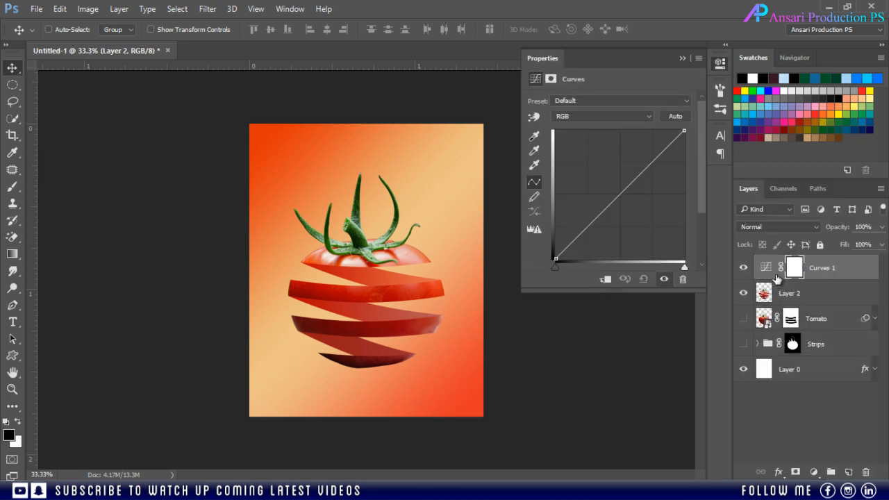
pyautogui.click(604, 278)
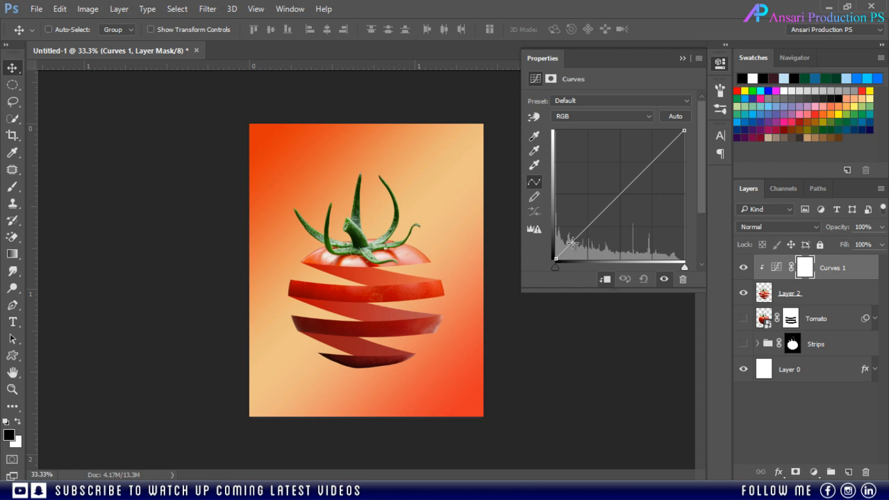
# - Shape the RGB curve into a gentle S by lowering the shadows and raising the highlights, and close the adjustment's settings
pyautogui.moveTo(572, 241); pyautogui.dragTo(575, 245)
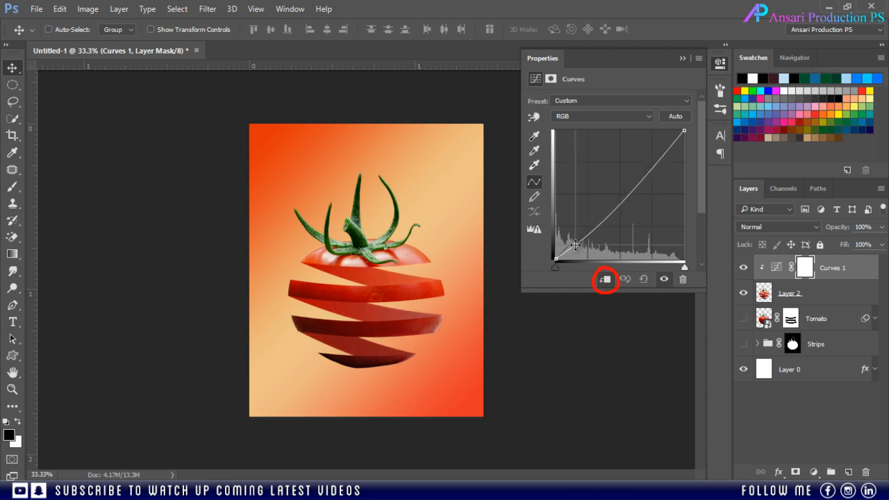
pyautogui.moveTo(671, 147); pyautogui.dragTo(667, 142)
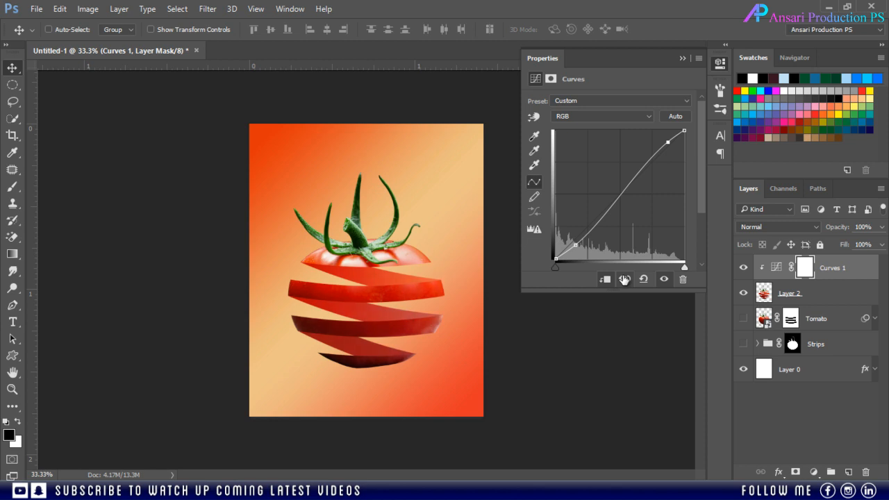
pyautogui.moveTo(575, 246); pyautogui.dragTo(577, 246)
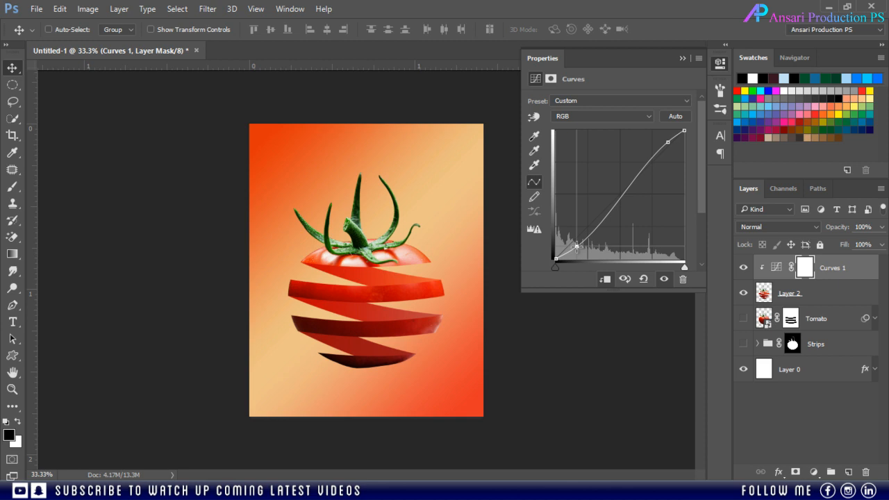
pyautogui.moveTo(577, 246); pyautogui.dragTo(576, 246)
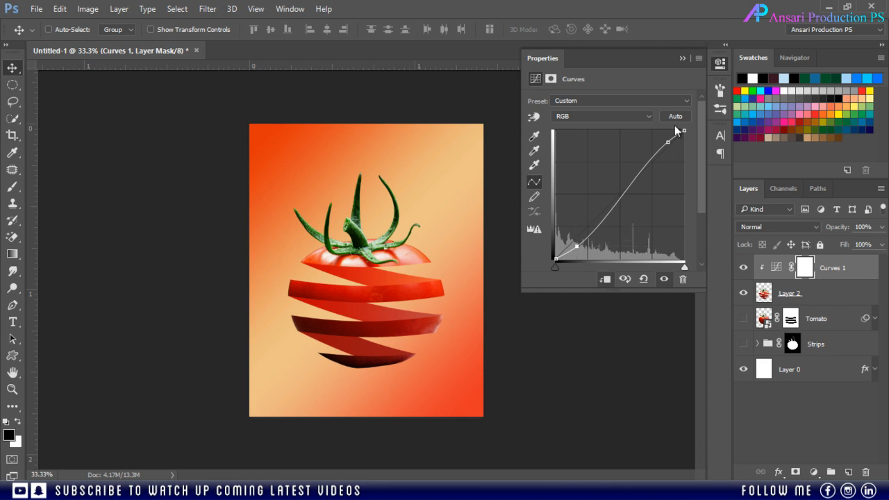
pyautogui.click(681, 60)
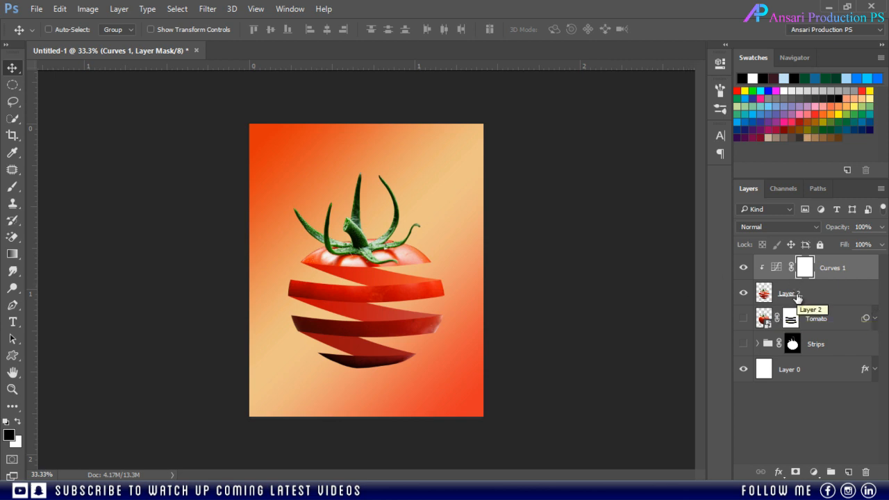
# - Create a new layer directly beneath Layer 2 and make black the foreground colour
pyautogui.click(848, 472)
pyautogui.press('x')
pyautogui.moveTo(836, 268); pyautogui.dragTo(834, 323)
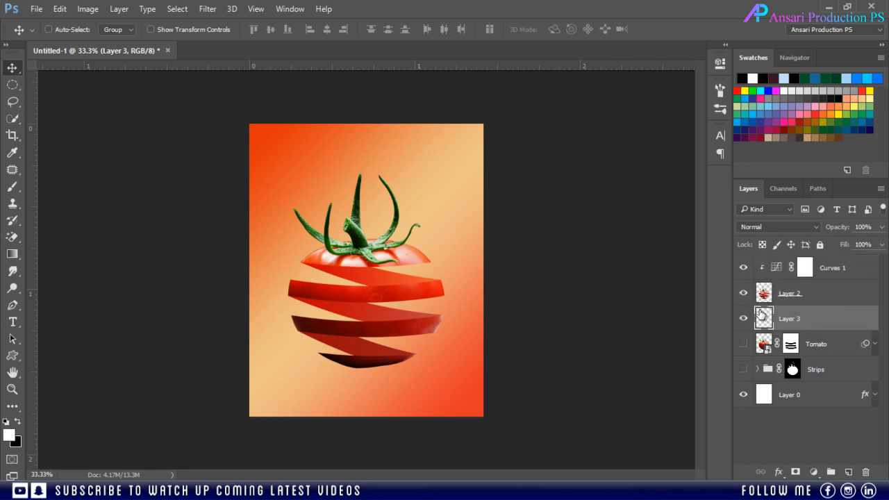
pyautogui.click(18, 422)
# - Draw a flat elliptical selection about 0.55 in wide under the bottom slice, fill it with black, and deselect
pyautogui.click(13, 84)
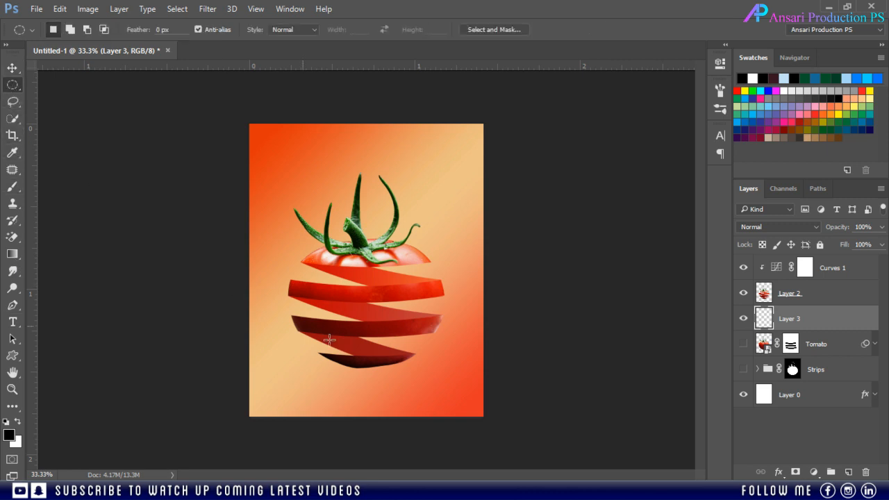
pyautogui.moveTo(322, 363); pyautogui.dragTo(419, 369)
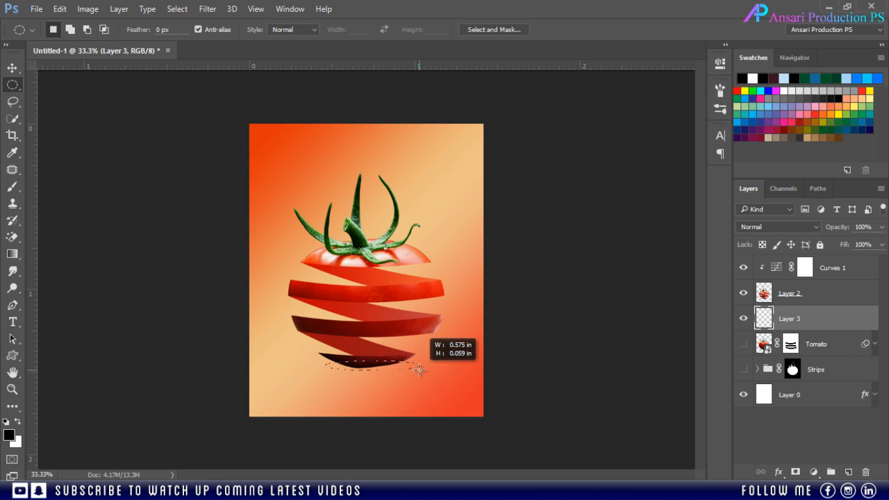
pyautogui.moveTo(419, 370); pyautogui.dragTo(415, 374)
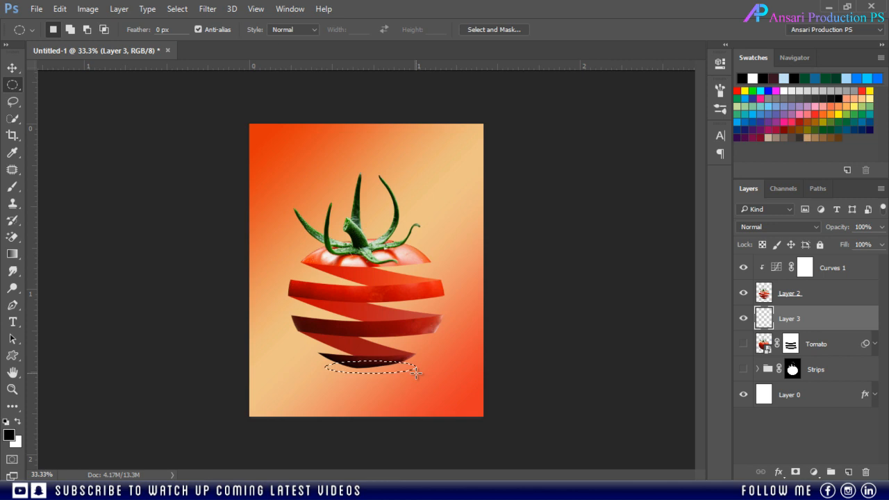
pyautogui.hotkey('alt', 'BackSpace')
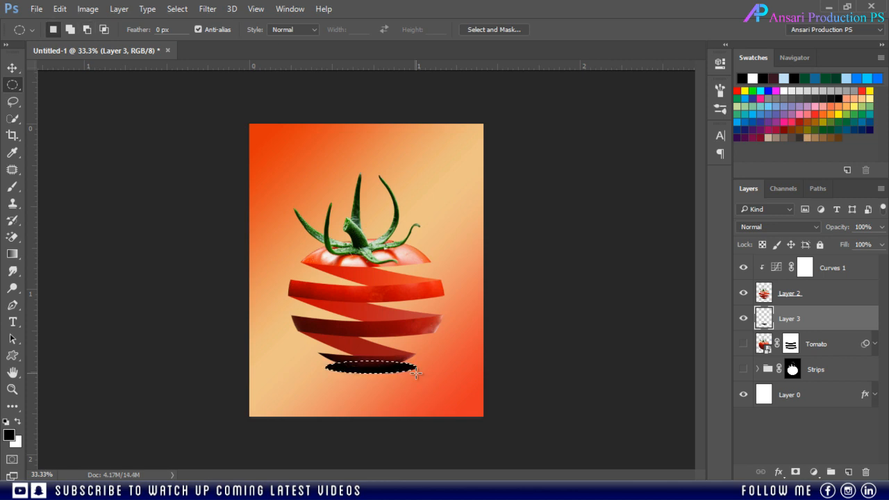
pyautogui.hotkey('ctrl', 'd')
# - Shift the black ellipse slightly left and nudge it up so it sits tucked beneath the bottom slice
pyautogui.press('v')
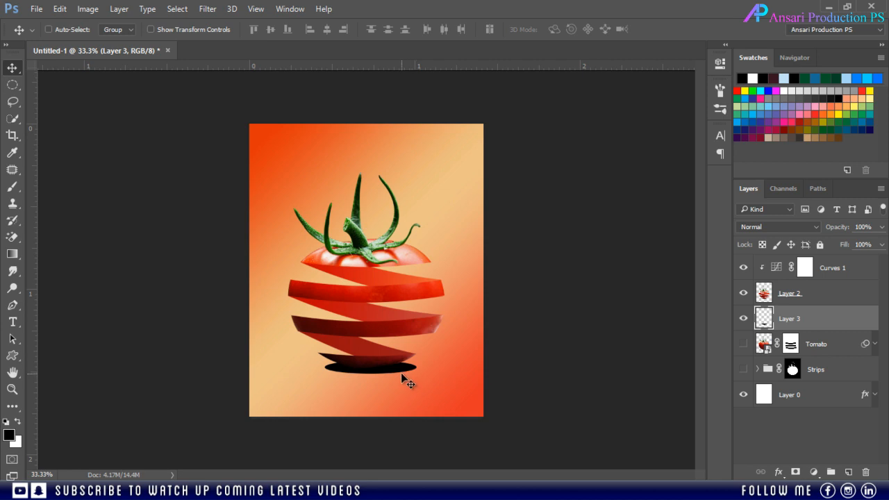
pyautogui.moveTo(399, 375); pyautogui.dragTo(396, 377)
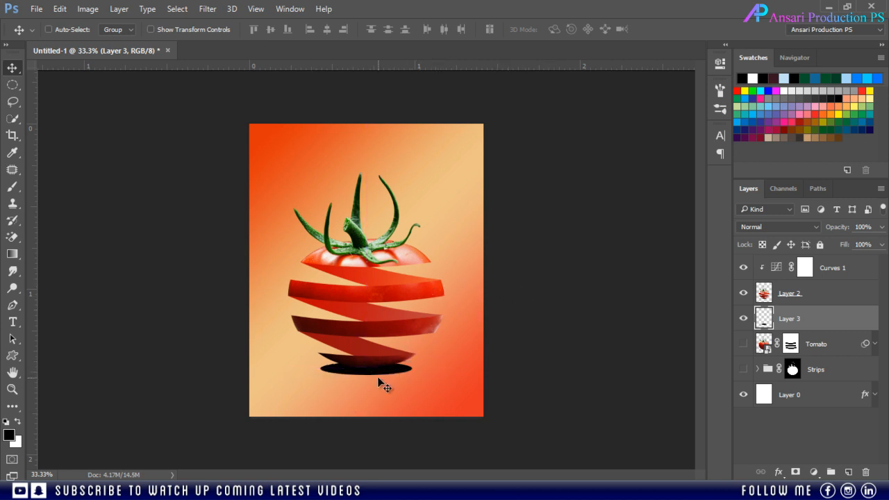
pyautogui.moveTo(377, 372); pyautogui.dragTo(368, 377)
pyautogui.press('Up')
pyautogui.press('Up')
pyautogui.press('Up')
pyautogui.press('Up')
pyautogui.press('Up')
pyautogui.press('Up')
pyautogui.press('Up')
pyautogui.press('Up')
pyautogui.press('Up')
pyautogui.press('Up')
pyautogui.press('Up')
pyautogui.press('Up')
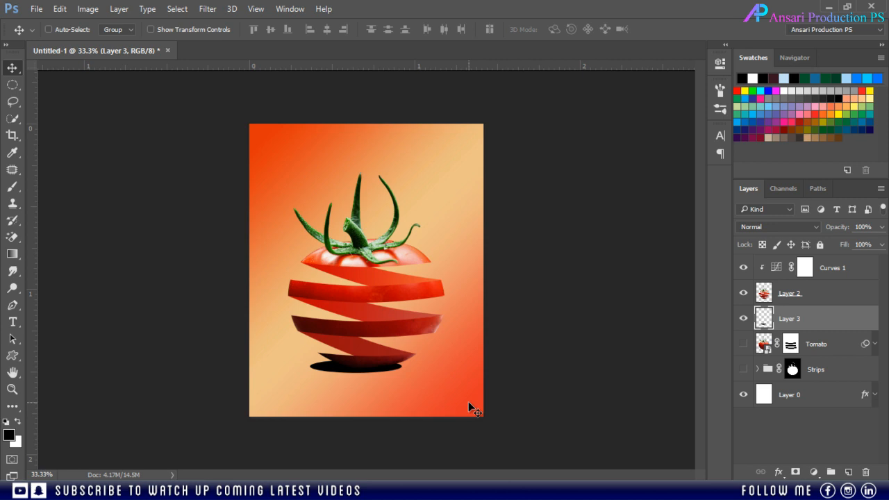
pyautogui.press('Up')
pyautogui.press('Up')
# - Convert the black ellipse's Layer 3 to a Smart Object
pyautogui.rightClick(831, 323)
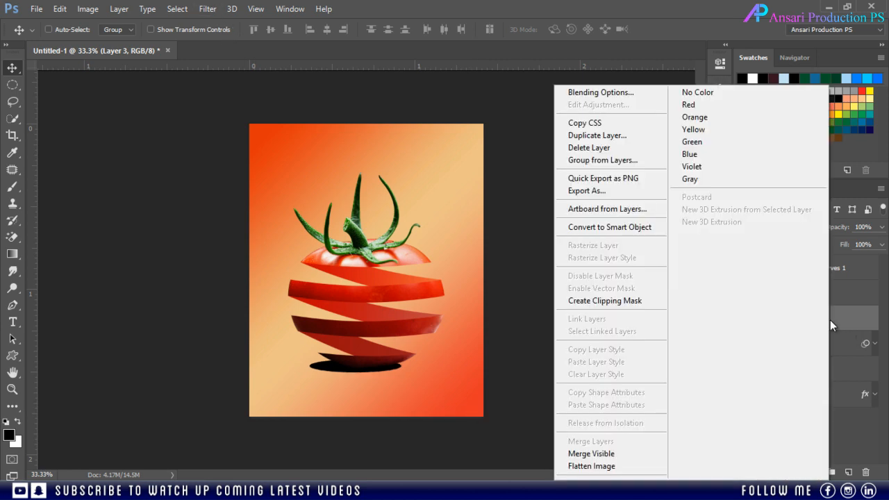
pyautogui.click(650, 230)
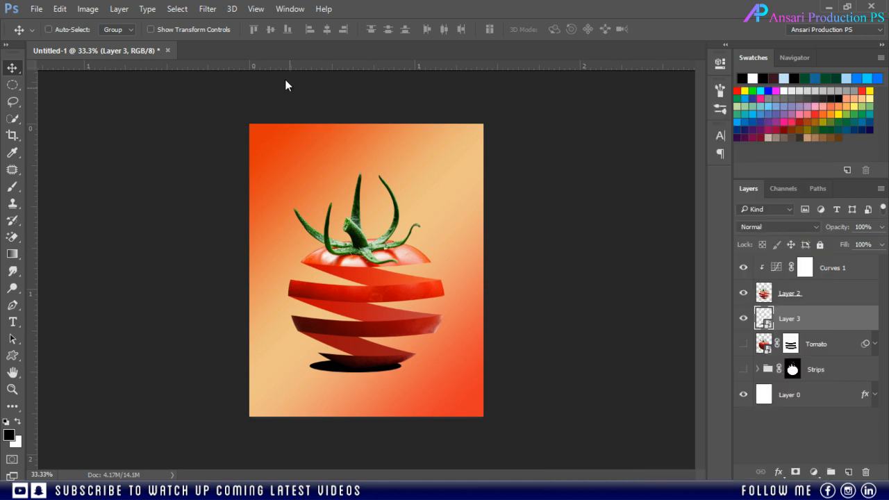
# - Apply a Gaussian Blur with a 10-pixel radius to the black ellipse on Layer 3
pyautogui.click(208, 9)
pyautogui.moveTo(311, 159)
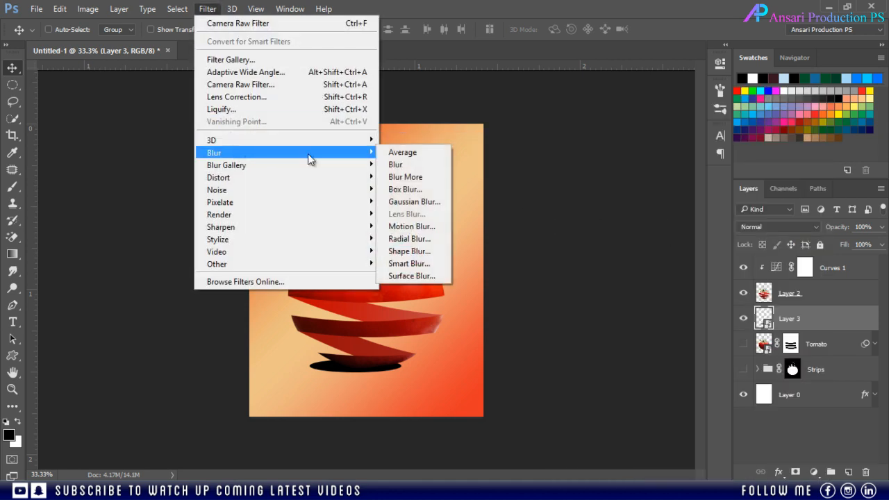
pyautogui.click(400, 201)
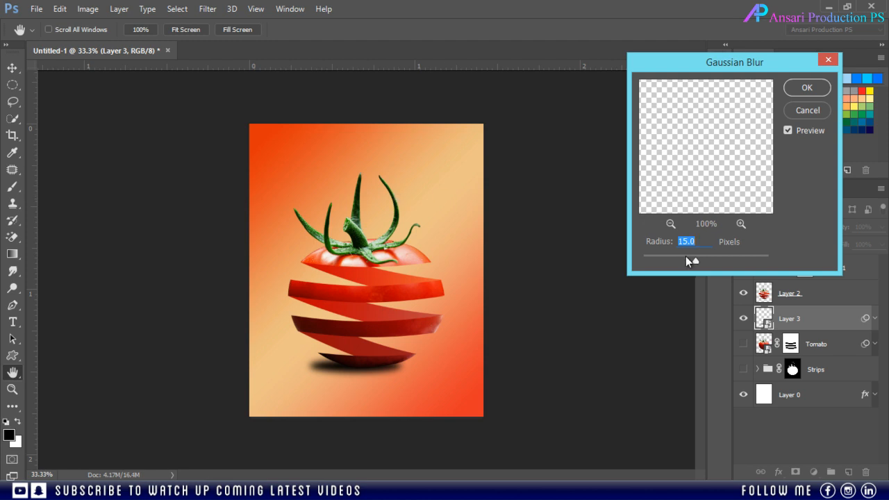
pyautogui.write('10')
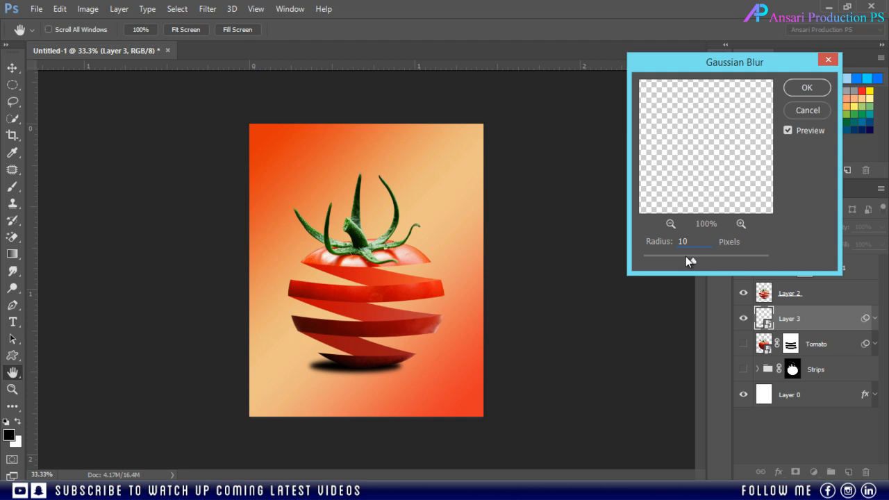
pyautogui.click(805, 88)
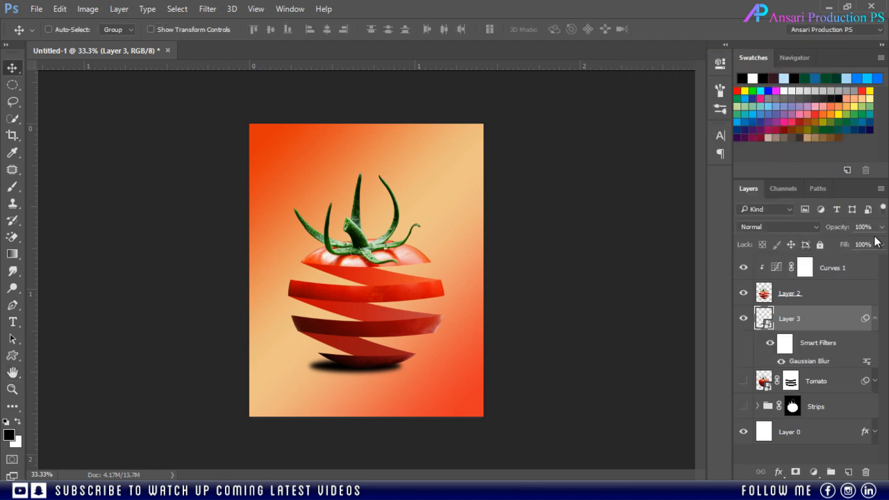
# - Set Layer 3's opacity to 60% and collapse its smart filter list
pyautogui.click(874, 227)
pyautogui.write('50')
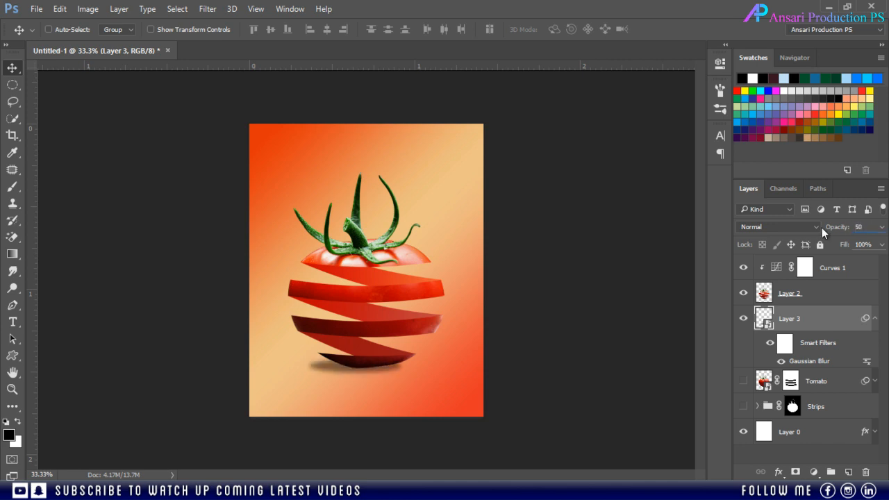
pyautogui.press('BackSpace')
pyautogui.press('BackSpace')
pyautogui.write('60')
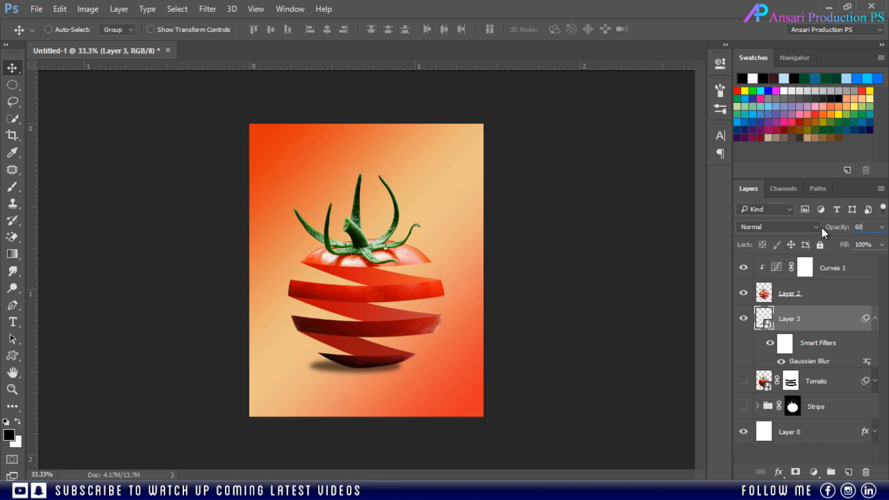
pyautogui.press('Return')
pyautogui.click(875, 319)
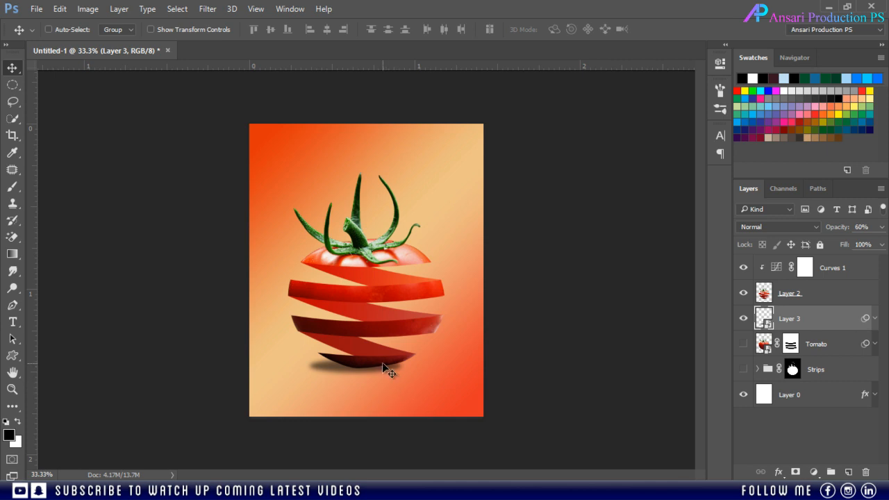
# - Add a mask to Layer 3 and fade the shadow's right end with a size 90 black brush at 3% flow
pyautogui.click(795, 472)
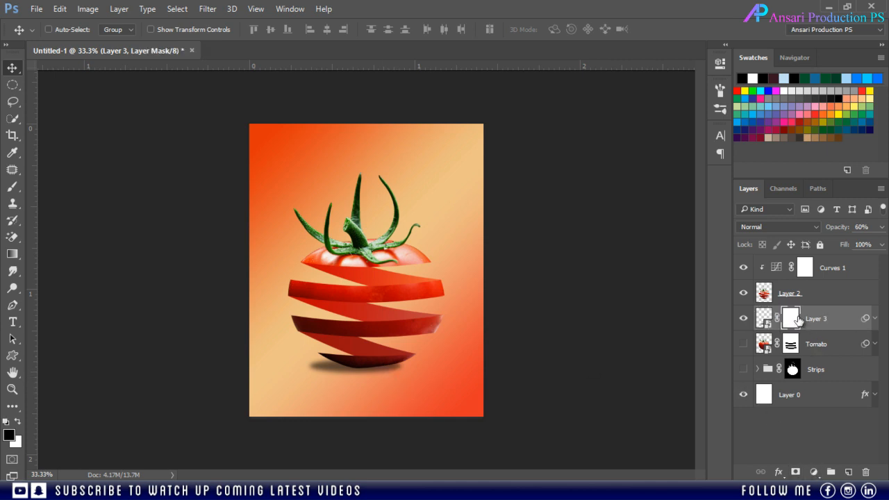
pyautogui.click(13, 187)
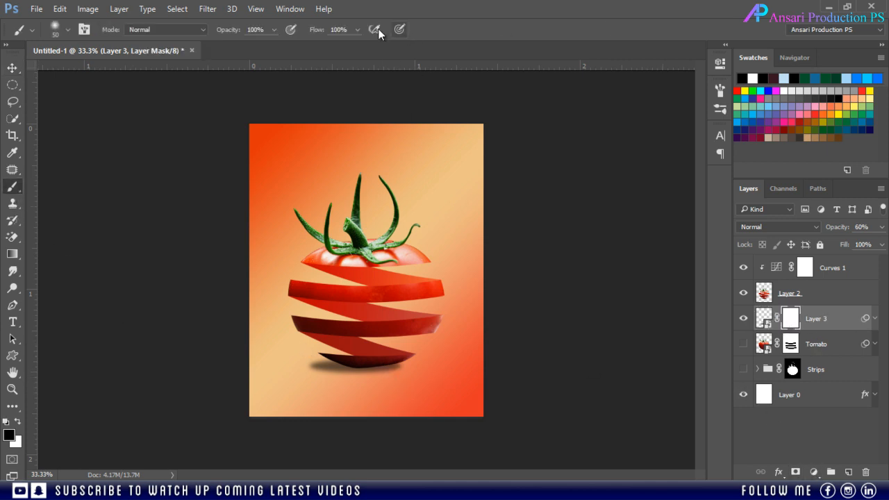
pyautogui.click(347, 30)
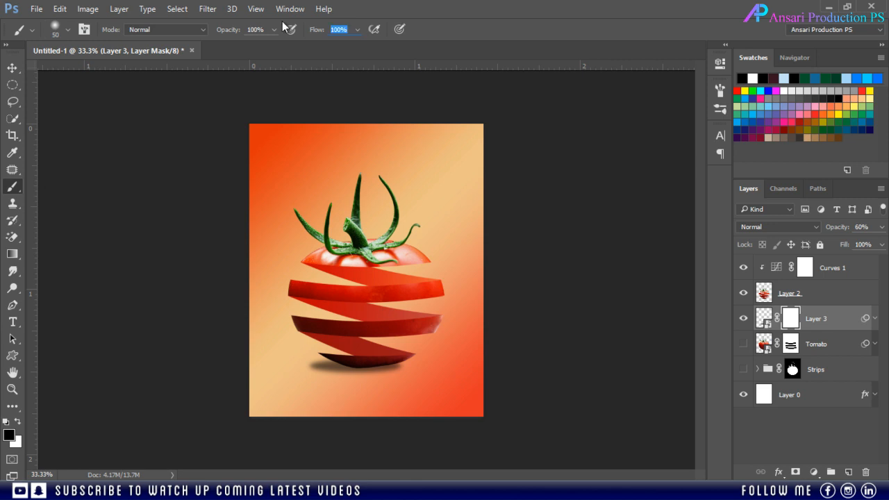
pyautogui.press(']')
pyautogui.press(']')
pyautogui.press(']')
pyautogui.press(']')
pyautogui.rightClick(407, 363)
pyautogui.click(452, 144)
pyautogui.moveTo(417, 358)
pyautogui.mouseDown()
pyautogui.moveTo(395, 364)
pyautogui.moveTo(423, 369)
pyautogui.mouseUp()
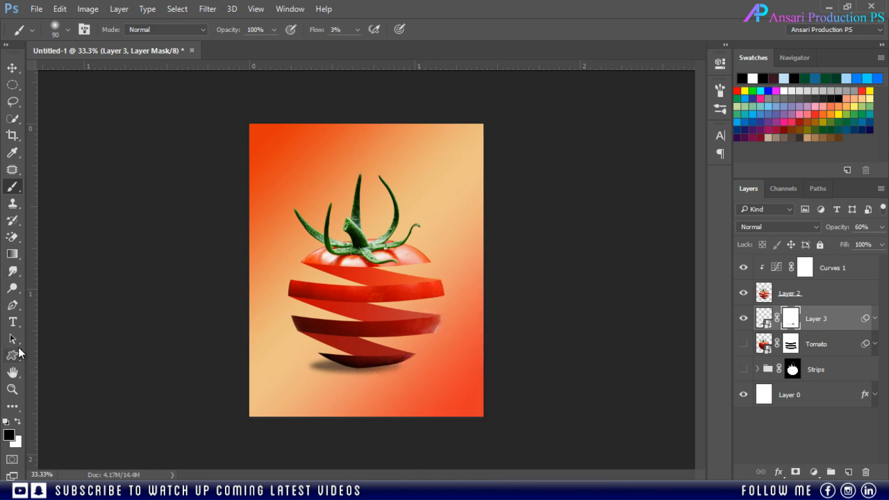
# - Fade the shadow's left end on Layer 3's mask with a black brush enlarged to size 125
pyautogui.press('x')
pyautogui.click(17, 422)
pyautogui.press(']')
pyautogui.press(']')
pyautogui.moveTo(306, 375)
pyautogui.mouseDown()
pyautogui.moveTo(342, 355)
pyautogui.moveTo(297, 371)
pyautogui.mouseUp()
pyautogui.press('v')
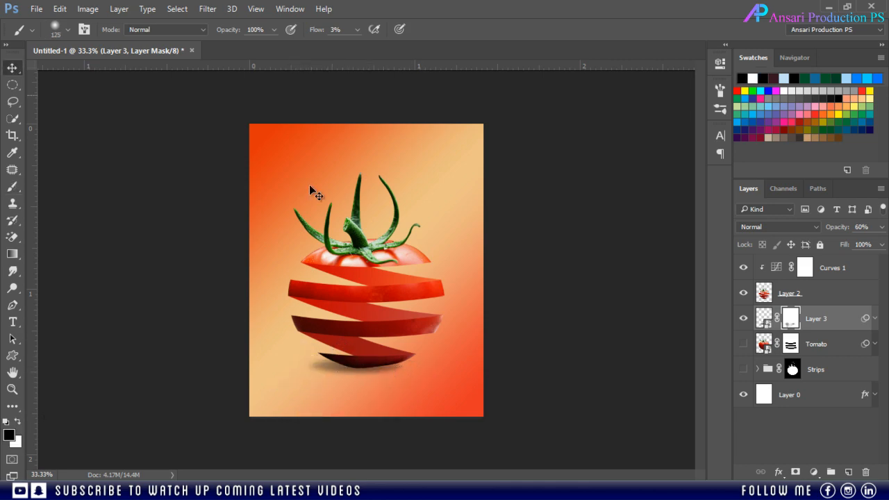
# - Stamp all visible layers into a new layer above Curves 1 and convert it to a Smart Object
pyautogui.hotkey('alt', ']')
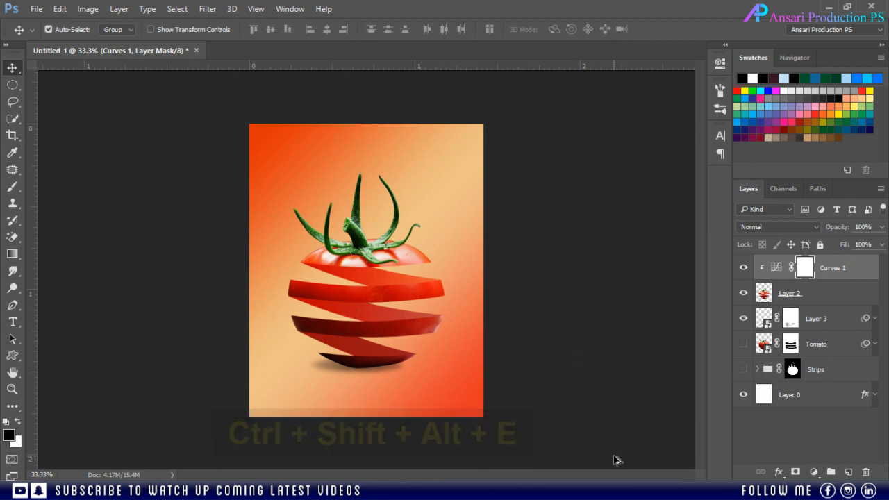
pyautogui.hotkey('ctrl', 'shift', 'alt', 'e')
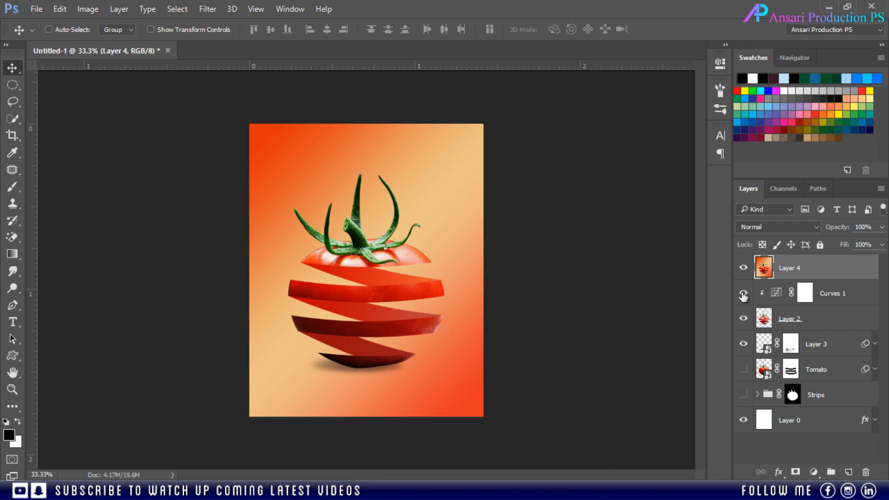
pyautogui.rightClick(839, 271)
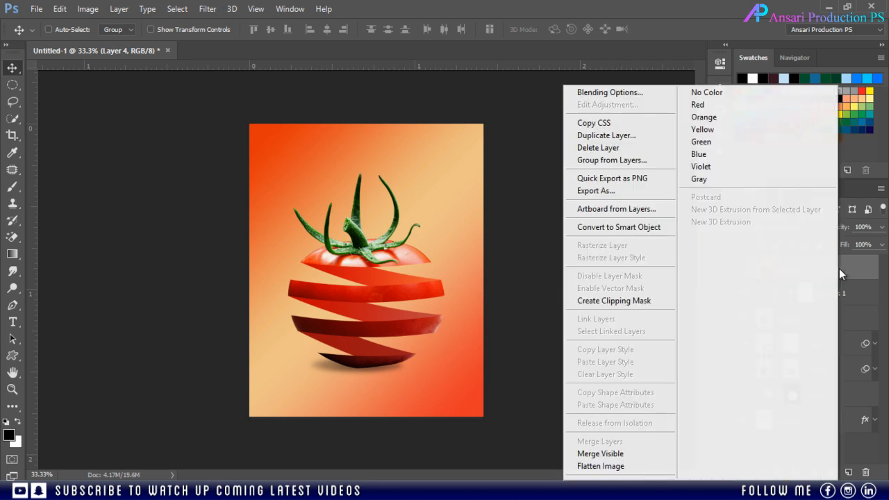
pyautogui.click(637, 228)
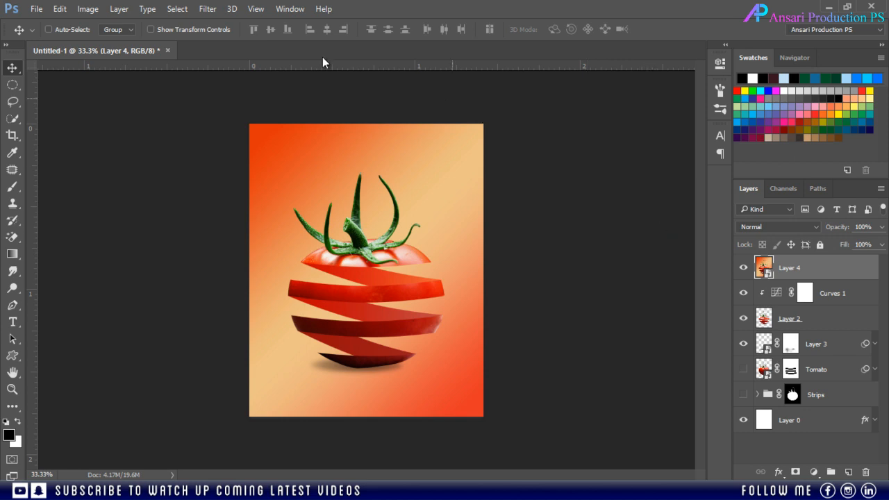
# - Open Layer 4 in the Camera Raw filter and strengthen the image's contrast with the Basic tone settings
pyautogui.click(206, 13)
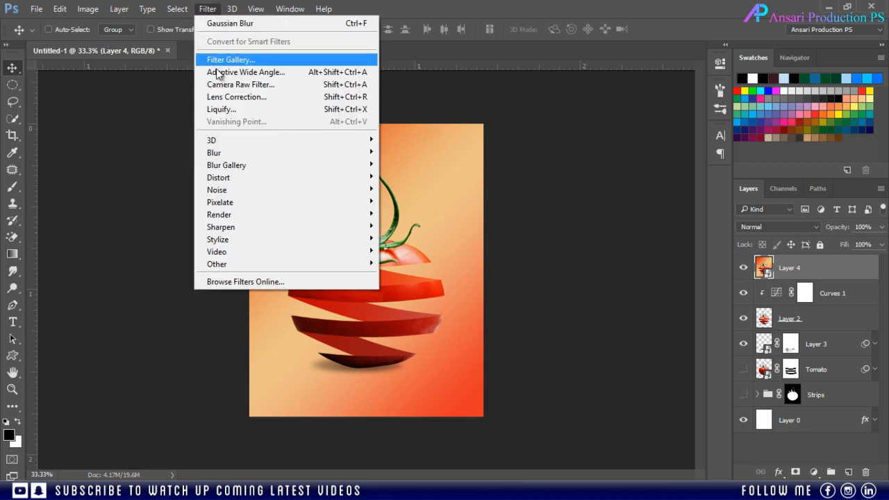
pyautogui.click(232, 86)
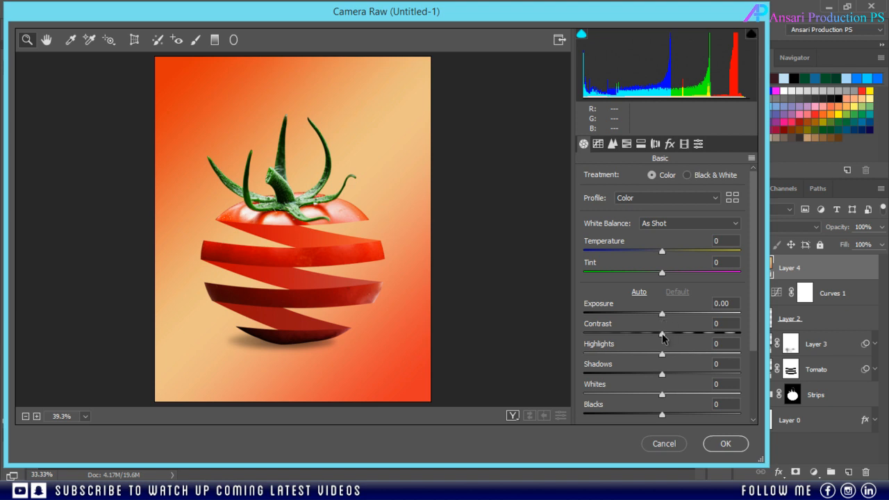
pyautogui.moveTo(662, 336); pyautogui.dragTo(661, 400)
pyautogui.scroll(-3, 678, 347)
pyautogui.write('5')
pyautogui.click(611, 144)
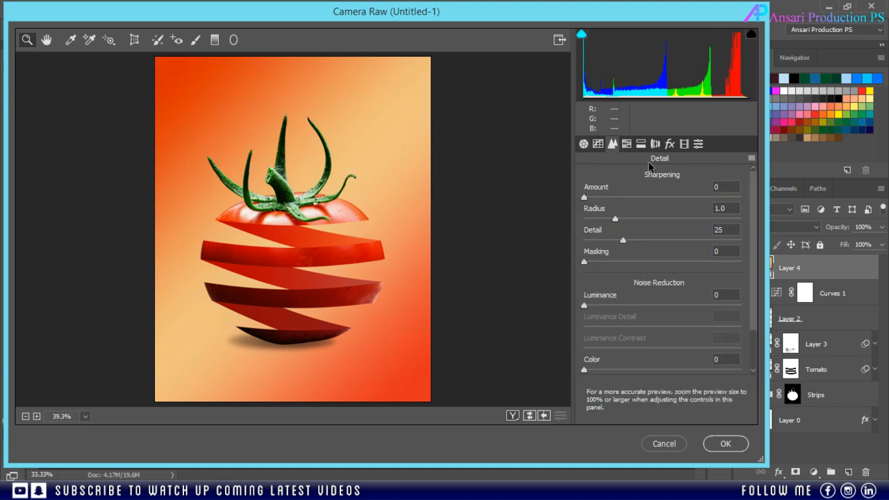
pyautogui.moveTo(641, 193); pyautogui.dragTo(646, 193)
# - Add a lens-correction vignette with amount -80 and midpoint 30, and apply the Camera Raw filter
pyautogui.click(655, 144)
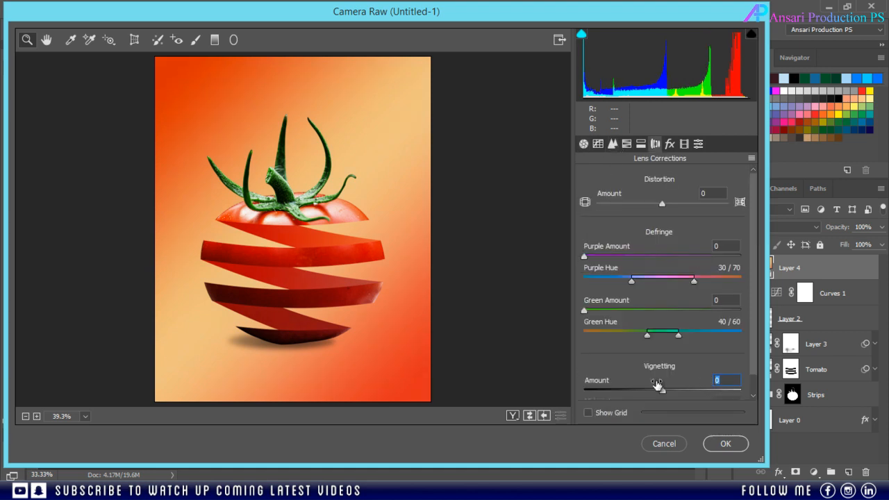
pyautogui.write('-50')
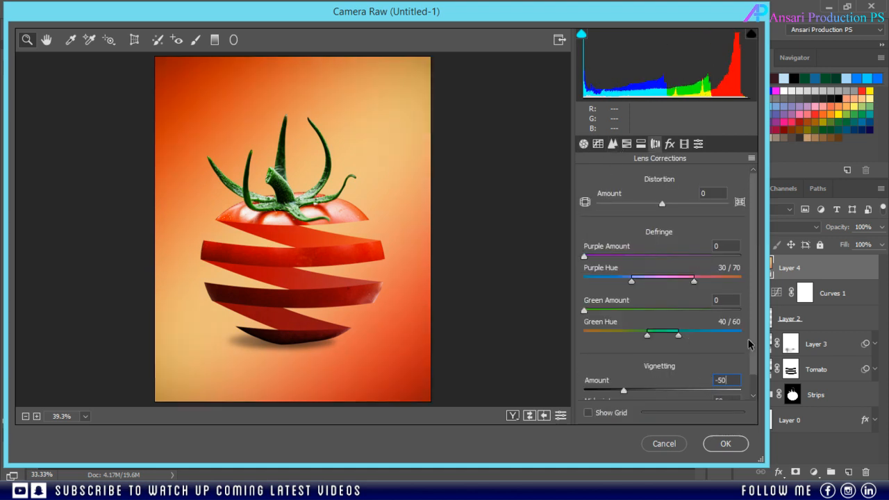
pyautogui.press('Tab')
pyautogui.write('30')
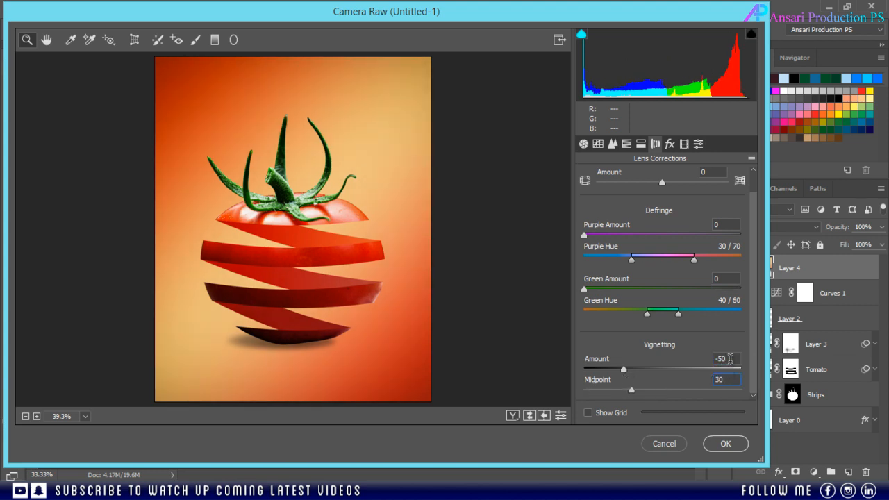
pyautogui.write('-80')
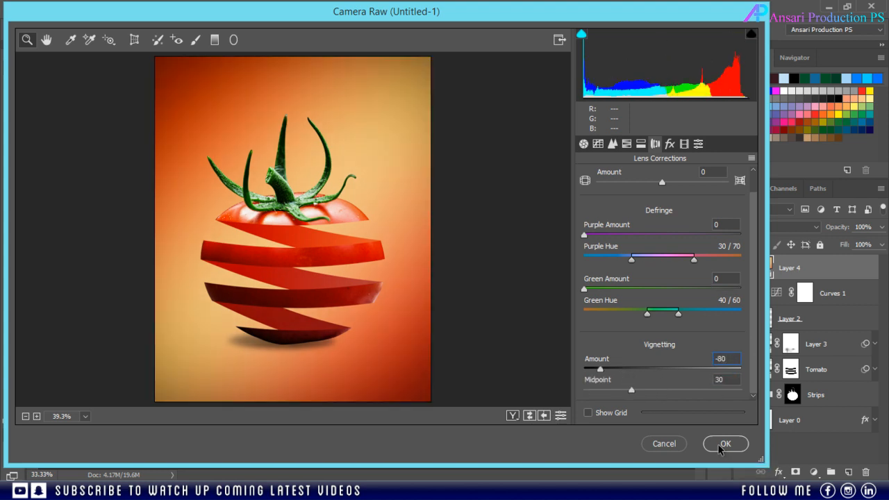
pyautogui.click(723, 445)
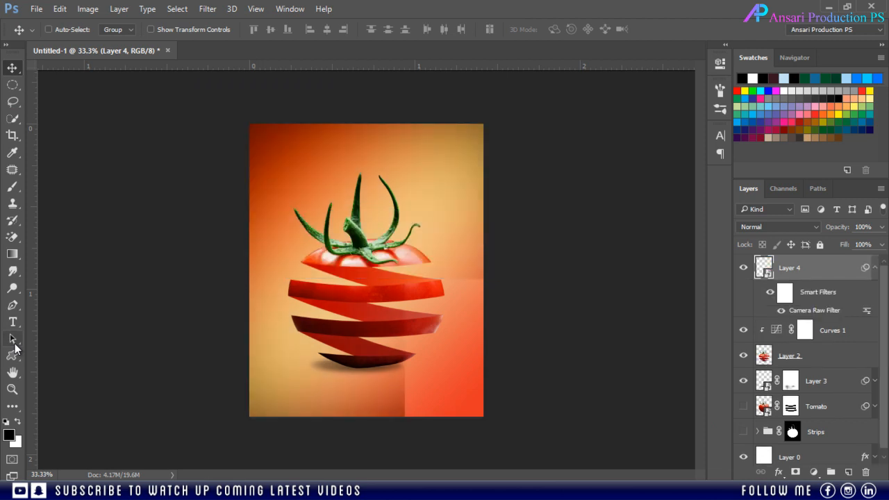